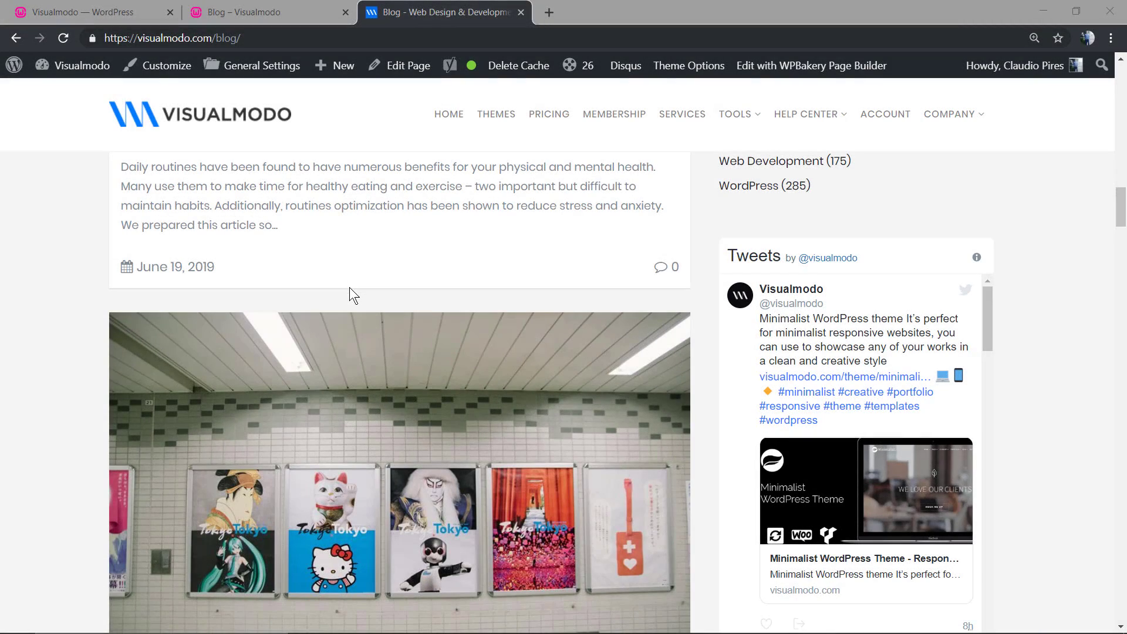
scroll(349, 294, "up", 3)
scroll(355, 312, "up", 5)
scroll(368, 347, "up", 5)
scroll(368, 348, "up", 5)
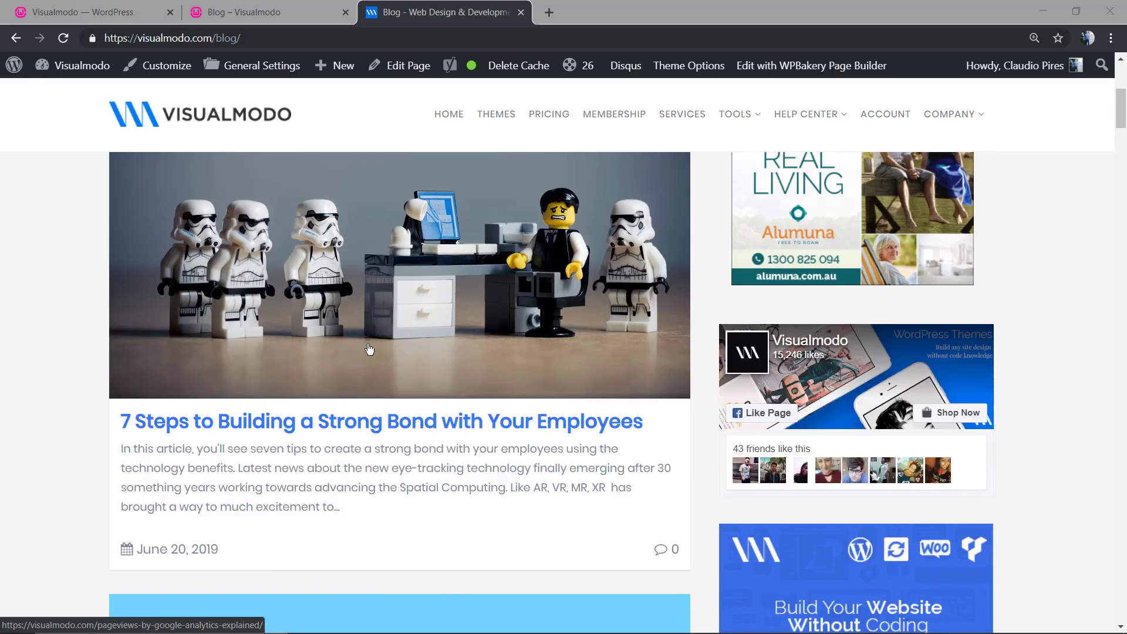
scroll(369, 350, "up", 5)
scroll(369, 349, "down", 1)
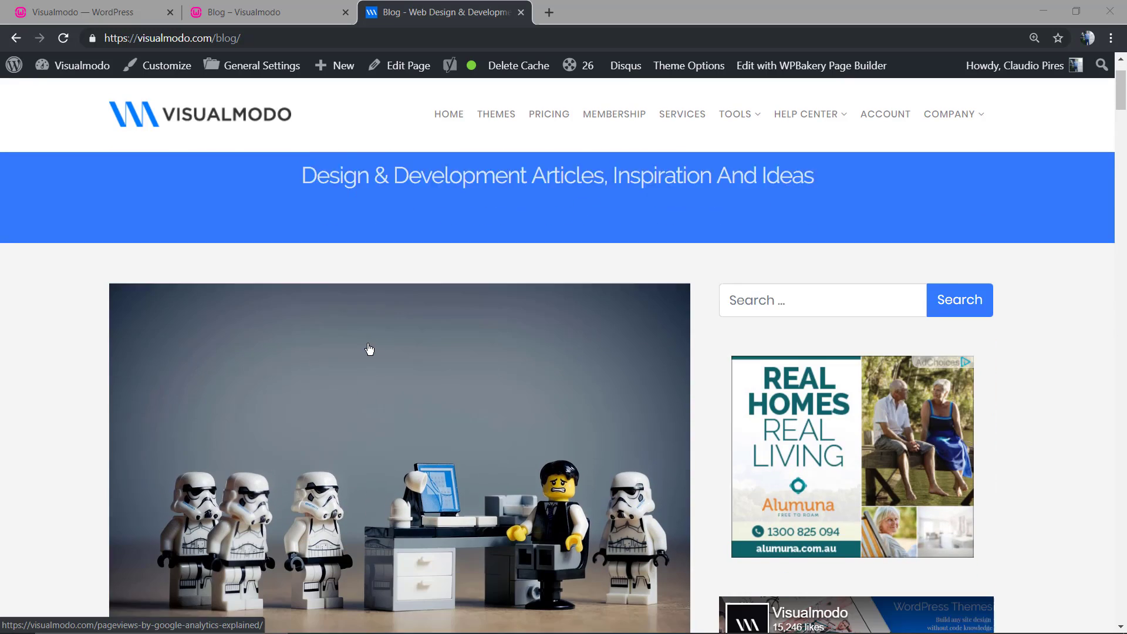
scroll(369, 349, "down", 3)
scroll(370, 349, "down", 1)
scroll(790, 326, "down", 2)
scroll(790, 326, "down", 3)
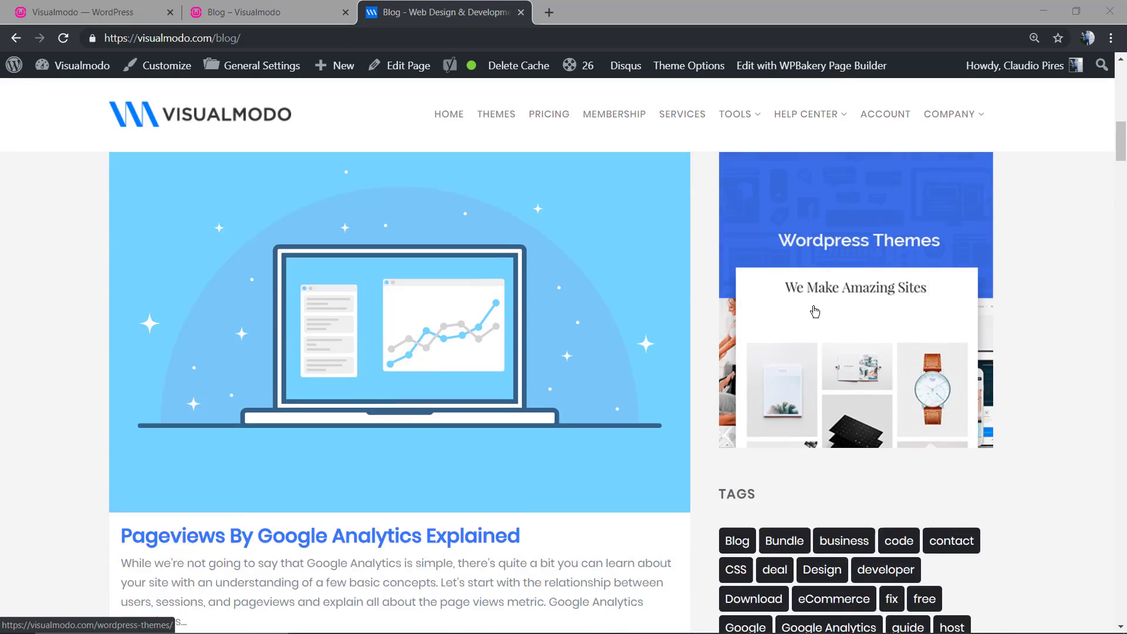
scroll(810, 312, "down", 2)
scroll(811, 311, "down", 1)
scroll(812, 308, "down", 3)
scroll(812, 307, "down", 2)
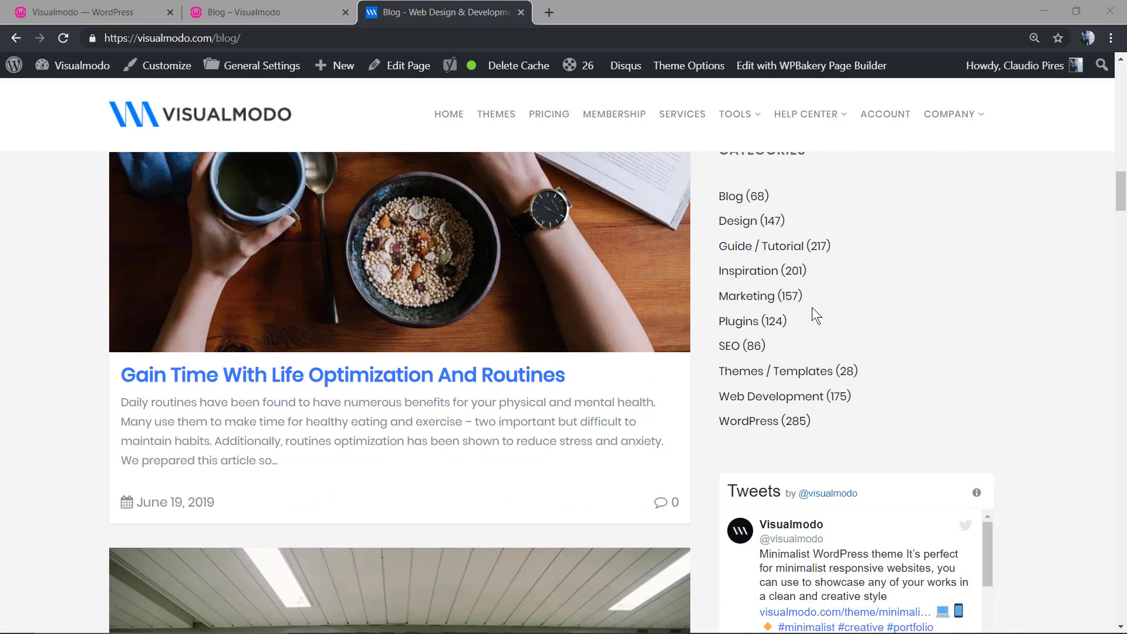
scroll(814, 317, "down", 1)
scroll(1063, 319, "down", 1)
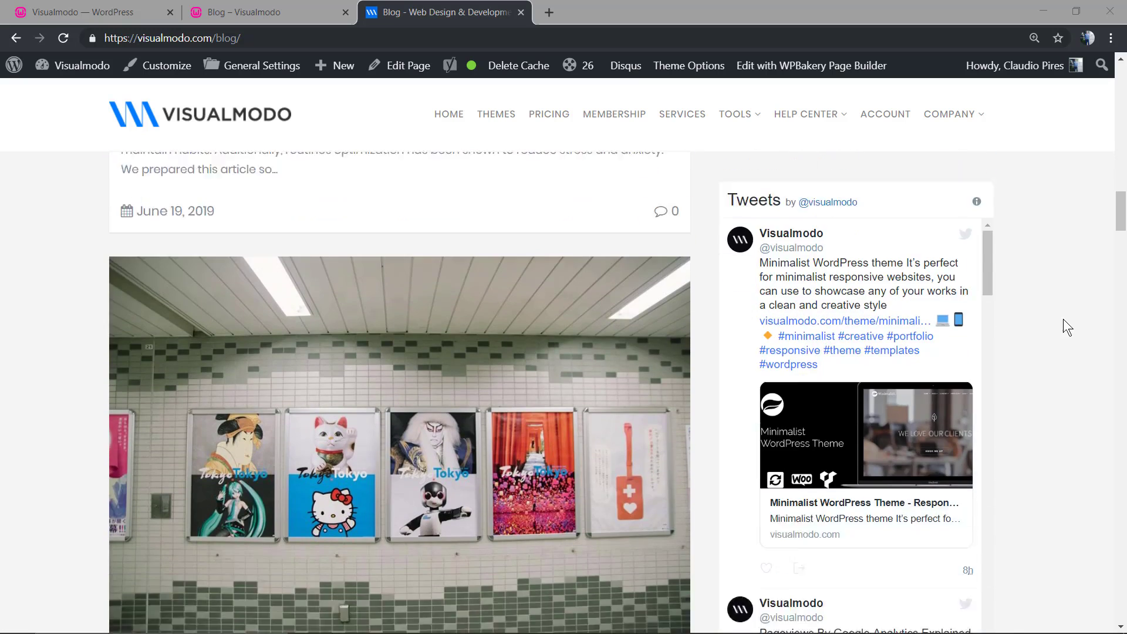
scroll(868, 304, "down", 2)
scroll(858, 326, "down", 1)
scroll(855, 352, "down", 3)
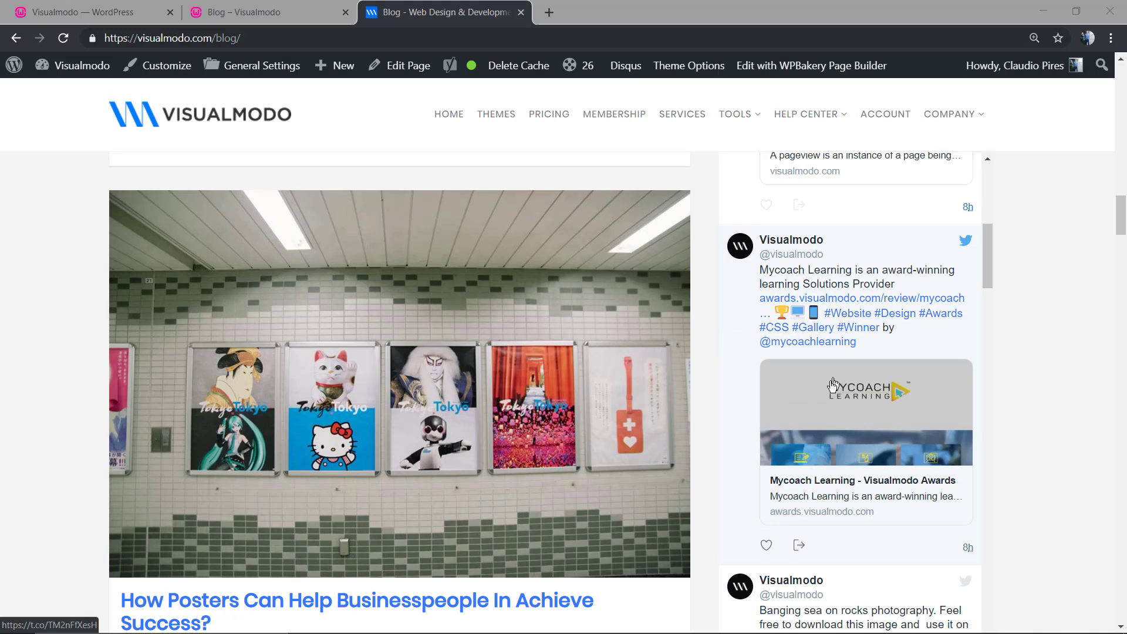
scroll(841, 370, "down", 1)
scroll(828, 392, "down", 2)
scroll(820, 402, "down", 3)
scroll(821, 402, "down", 2)
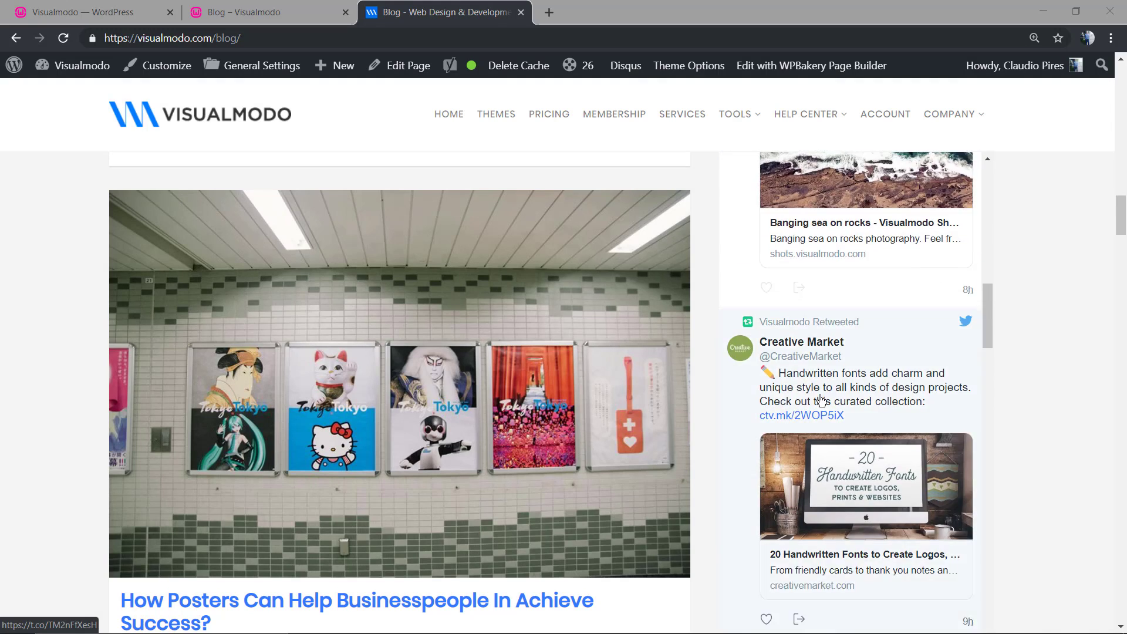
scroll(820, 402, "down", 2)
scroll(821, 401, "down", 2)
scroll(821, 401, "down", 3)
scroll(820, 402, "down", 2)
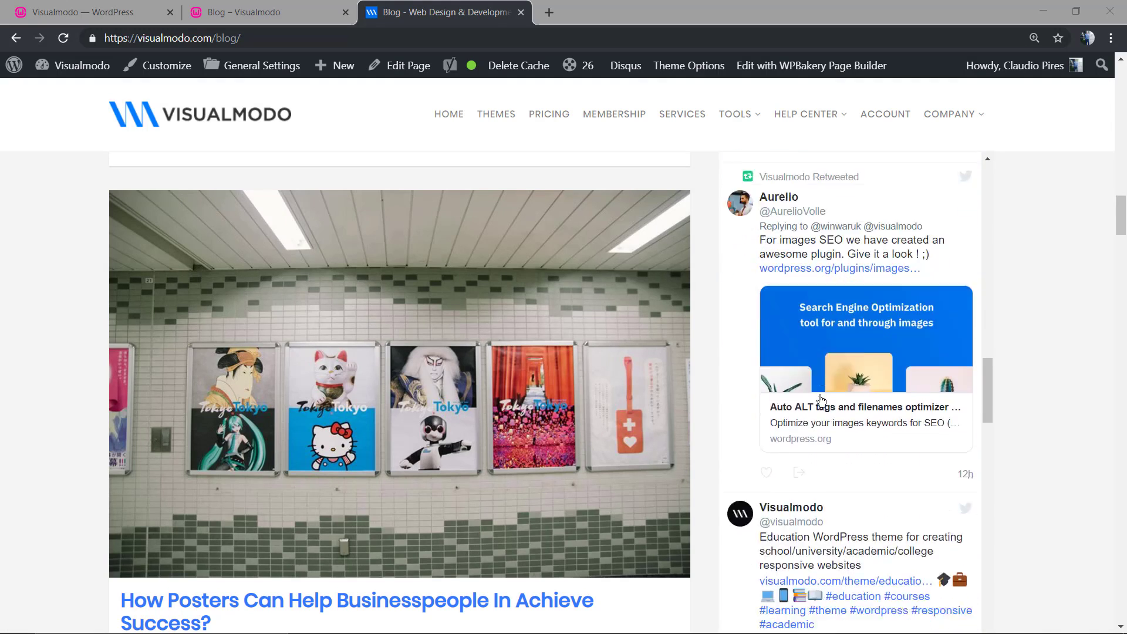
scroll(821, 402, "down", 2)
scroll(821, 396, "up", 3)
scroll(840, 397, "up", 5)
scroll(841, 397, "up", 5)
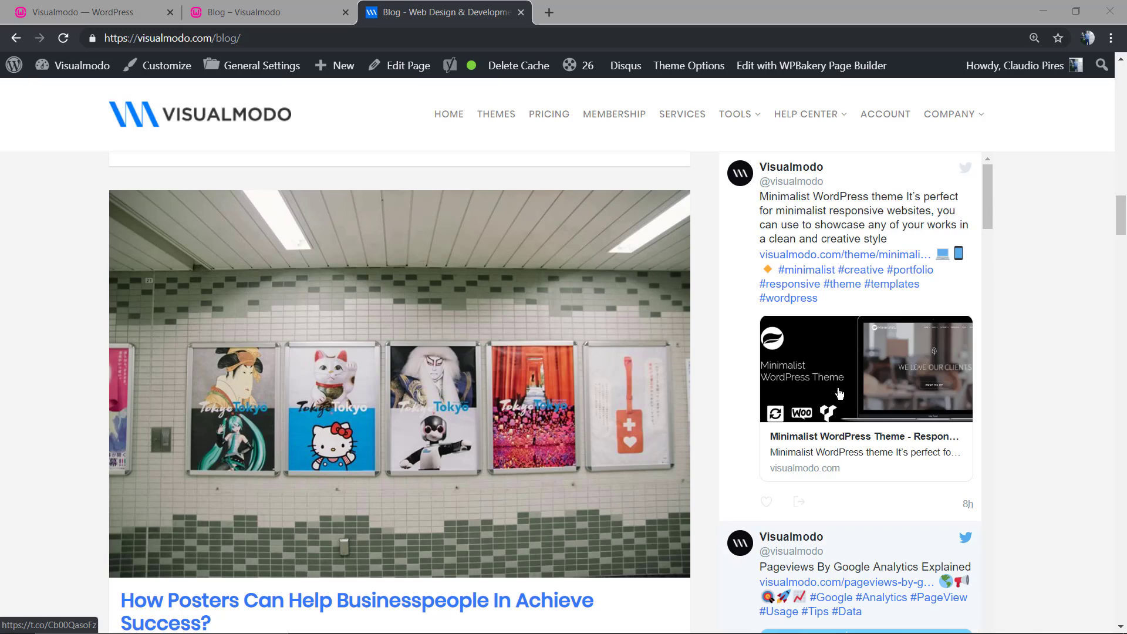
scroll(1051, 352, "up", 3)
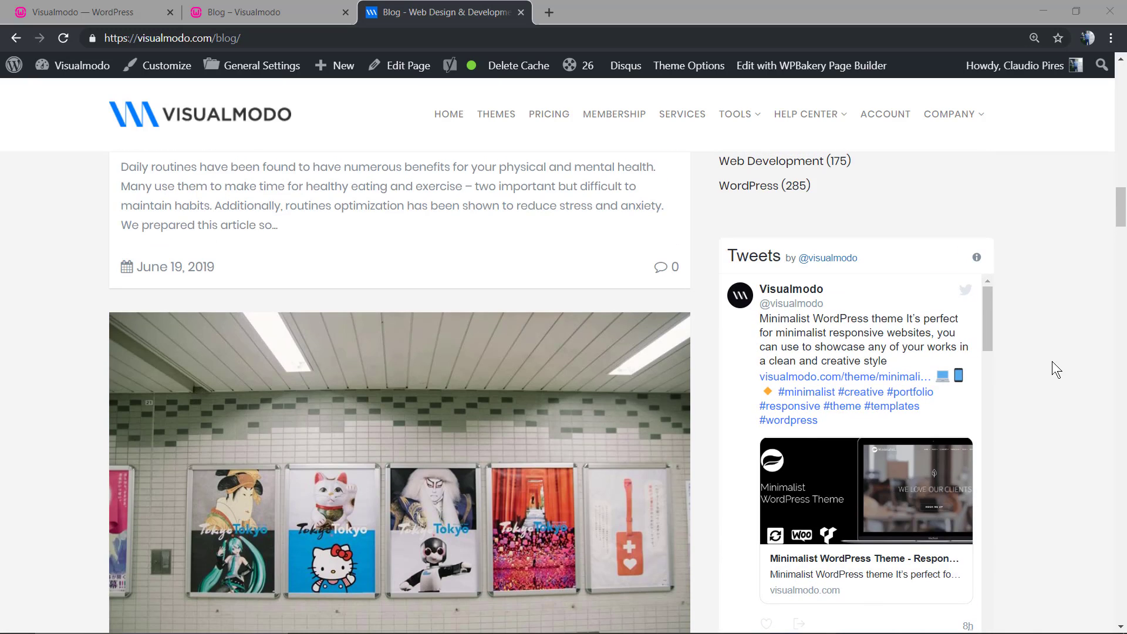
scroll(503, 348, "up", 5)
scroll(503, 348, "up", 5)
scroll(505, 333, "up", 5)
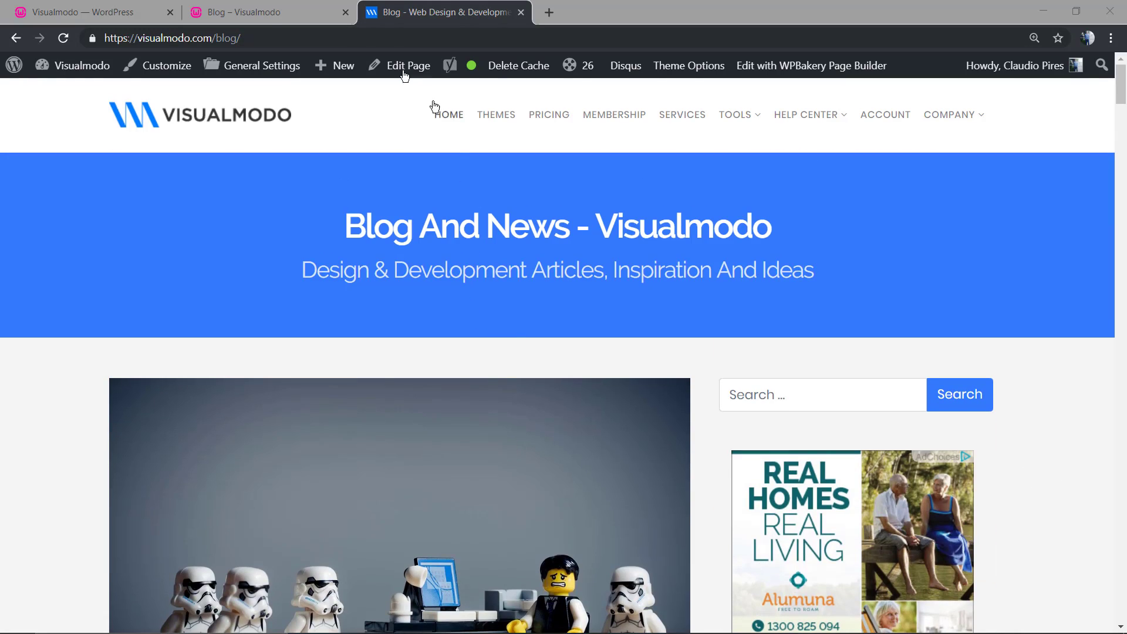
Switch to the local Spark blog and browse its existing sidebar widgets
left_click(256, 13)
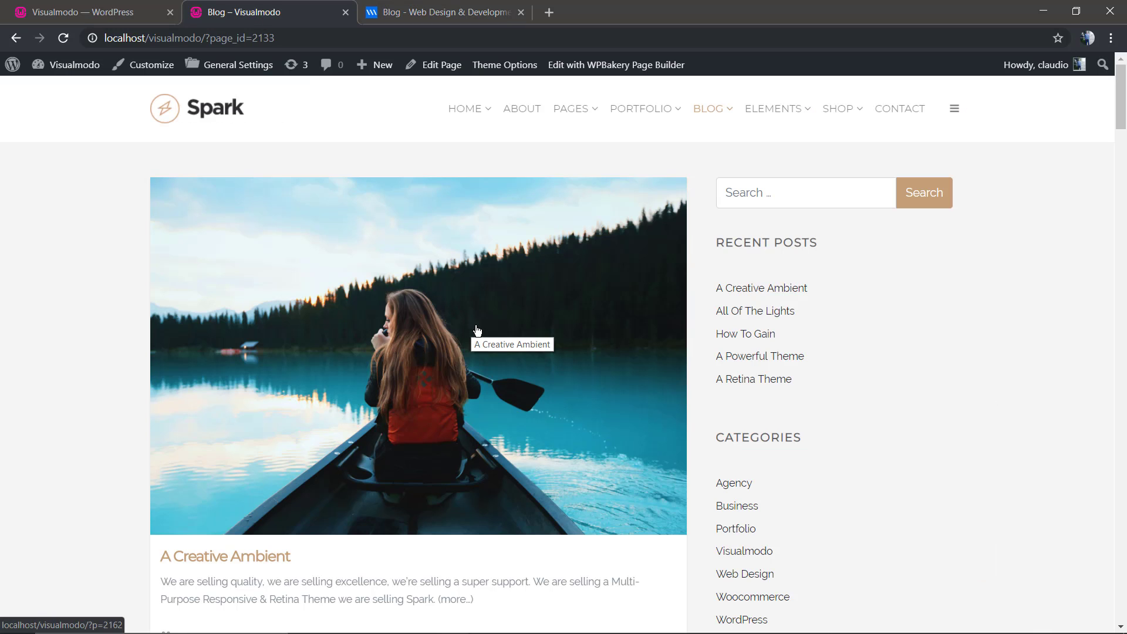
scroll(904, 314, "down", 2)
scroll(903, 315, "down", 5)
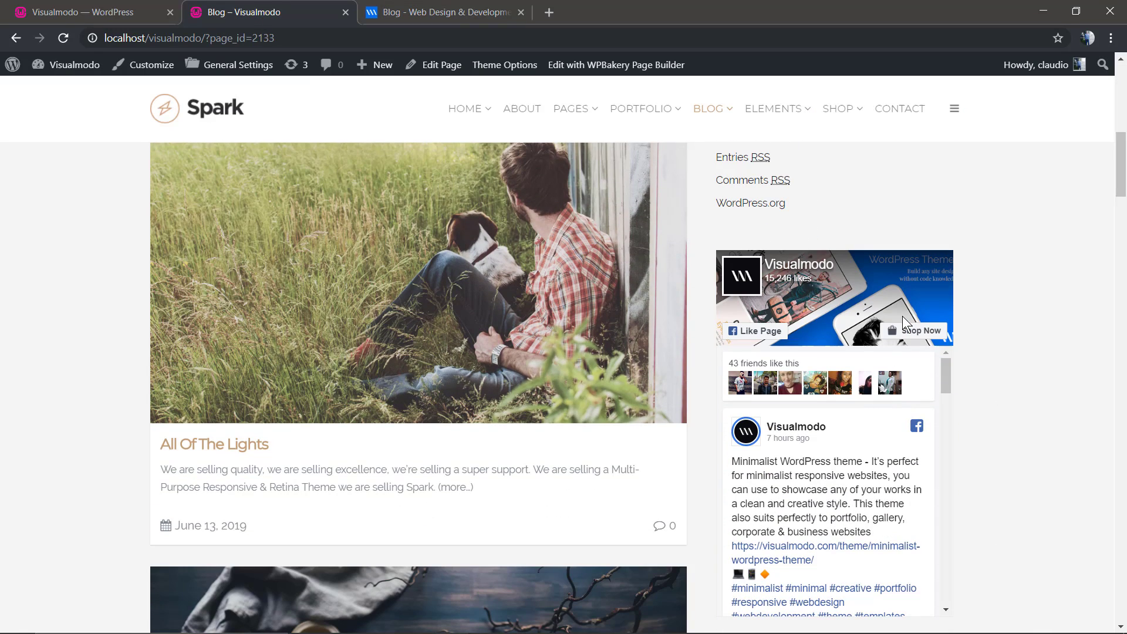
scroll(778, 406, "down", 2)
scroll(866, 426, "up", 1)
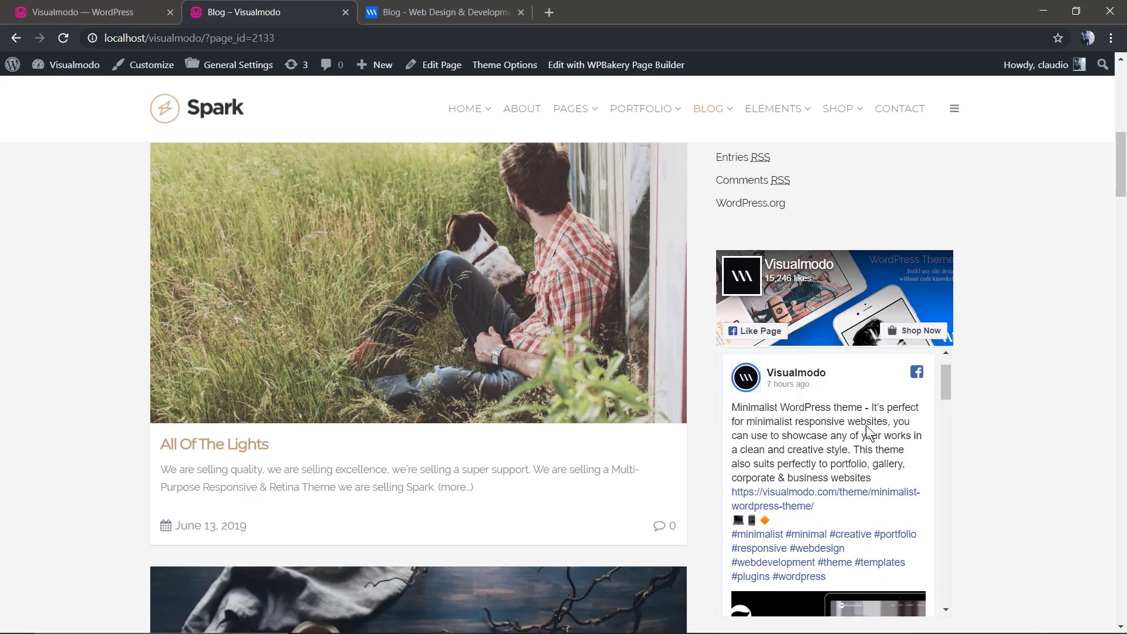
scroll(870, 426, "up", 2)
scroll(1058, 372, "down", 2)
scroll(1058, 373, "down", 1)
scroll(861, 357, "up", 2)
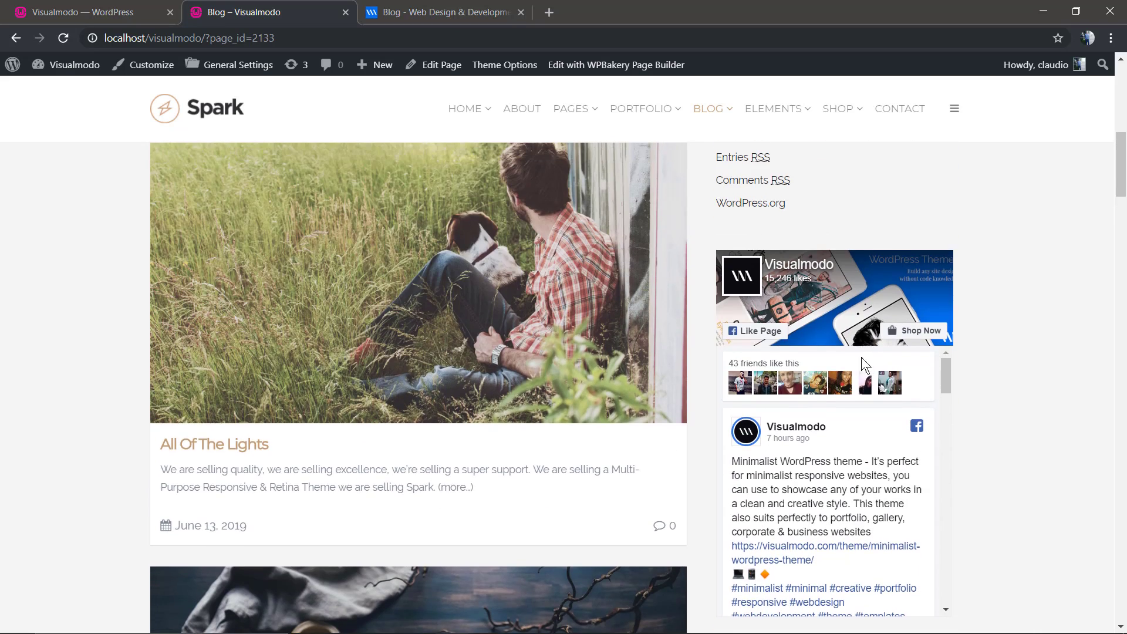
scroll(861, 357, "up", 2)
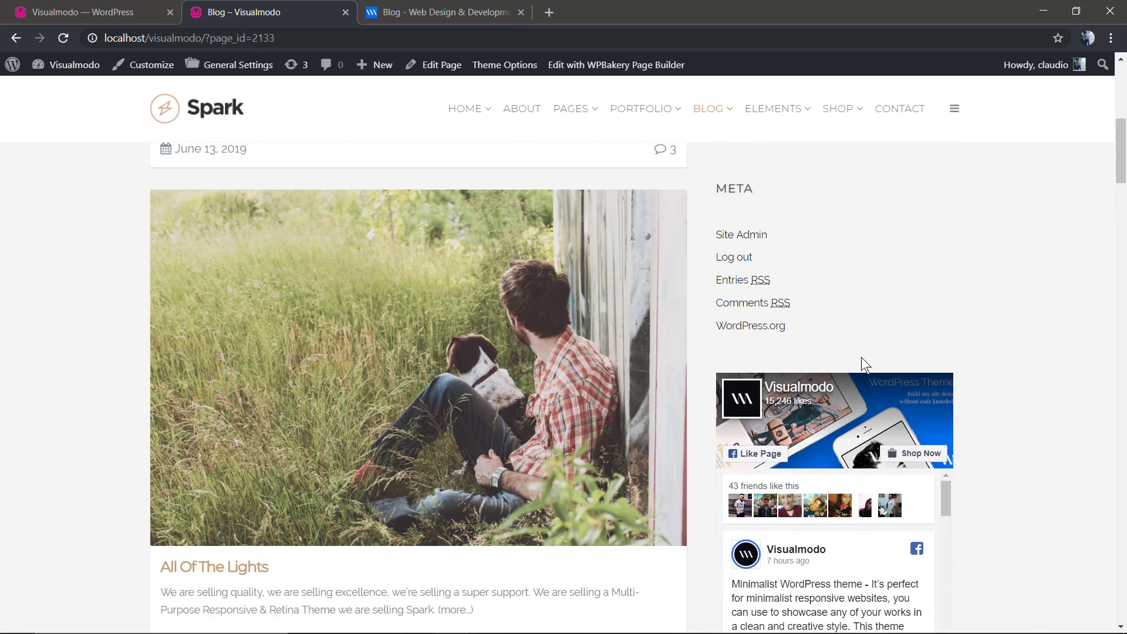
scroll(884, 300, "down", 1)
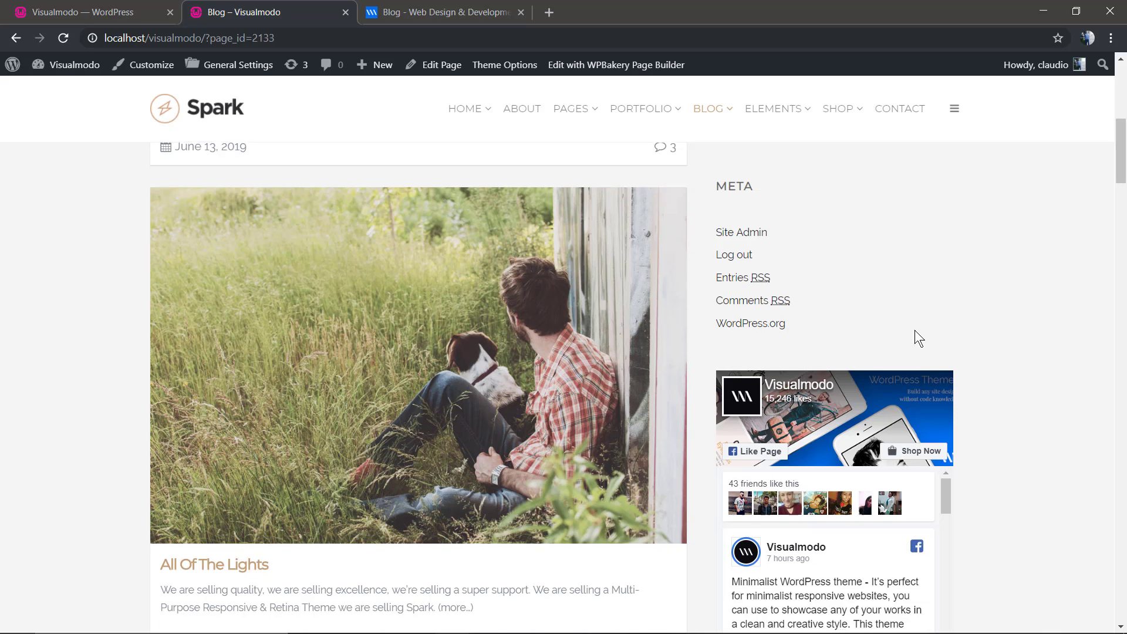
scroll(923, 323, "up", 5)
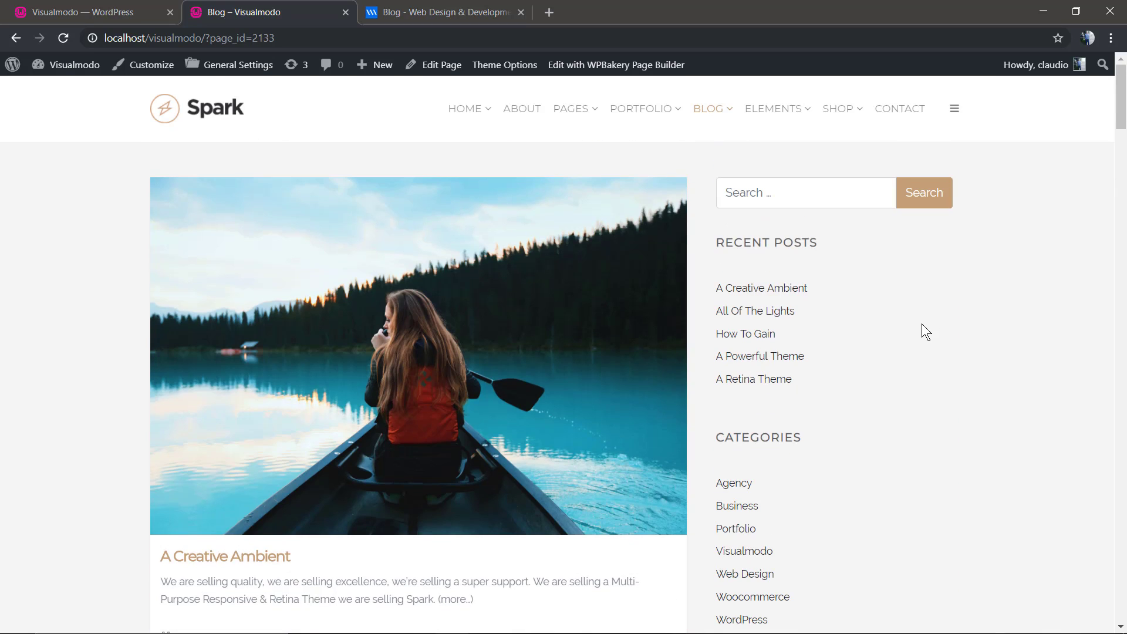
Go to the local site's admin dashboard and load Plugins > Add New
left_click(81, 12)
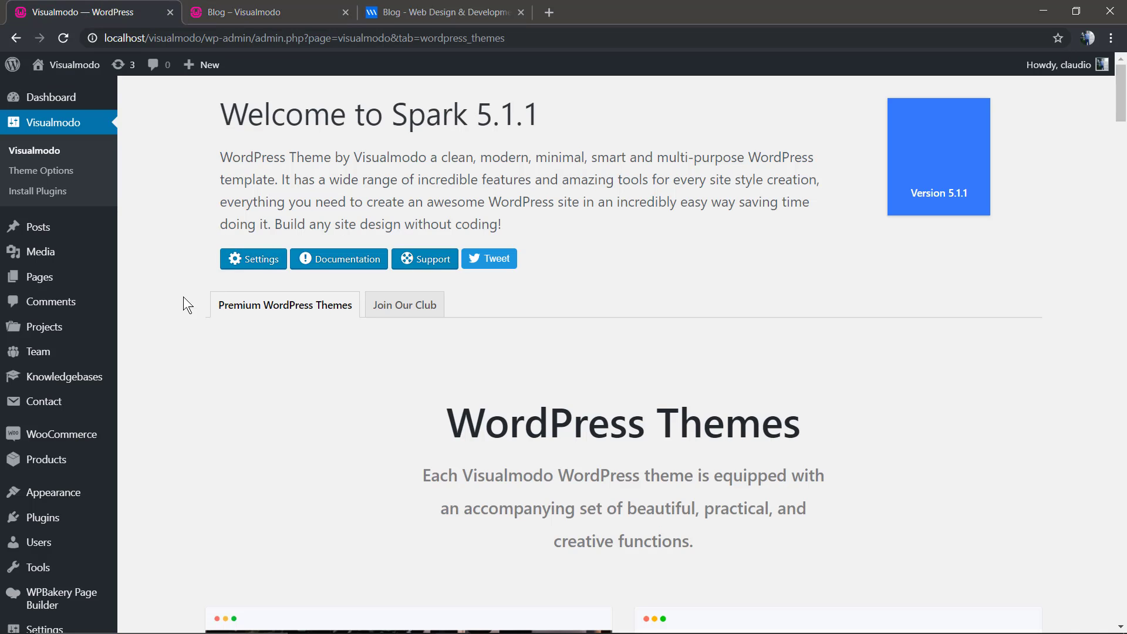
mouse_move(43, 517)
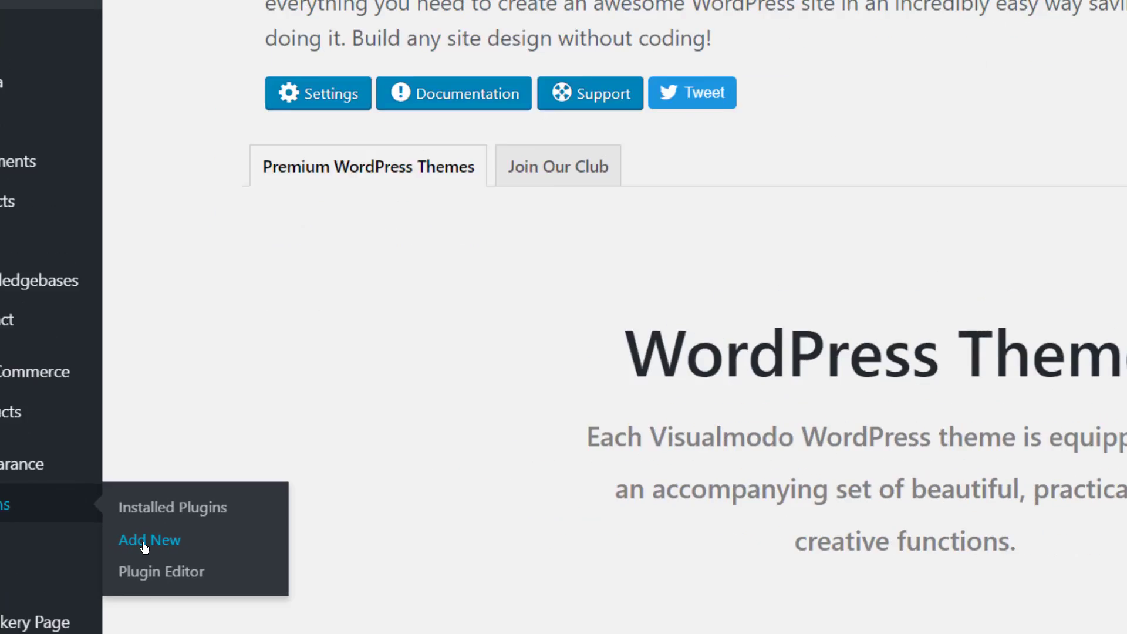
left_click(144, 546)
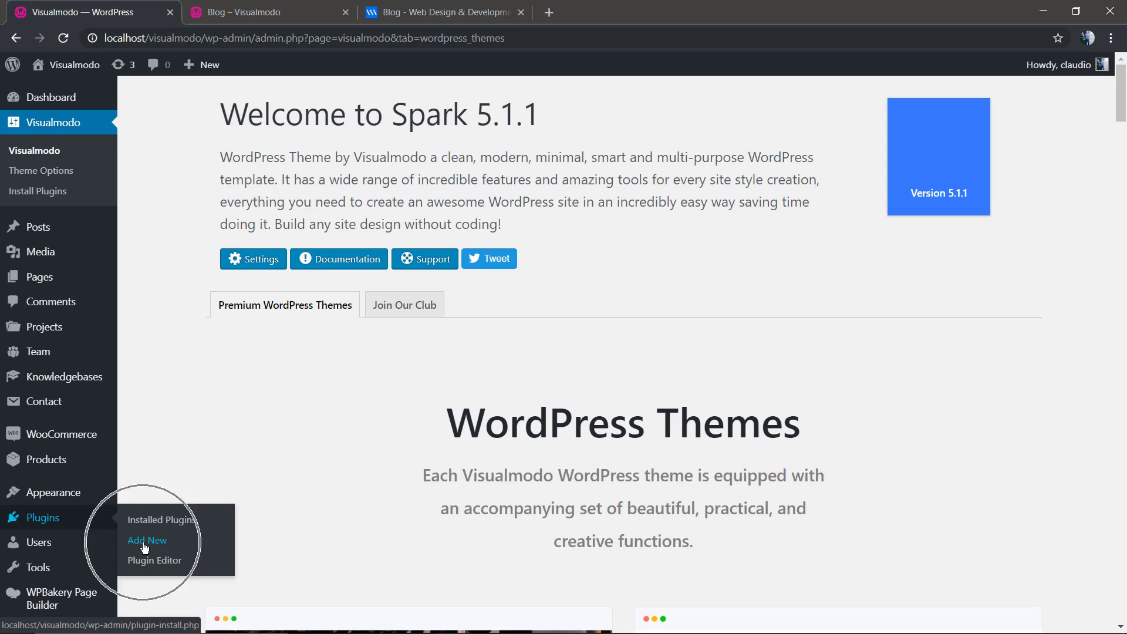
left_click(143, 546)
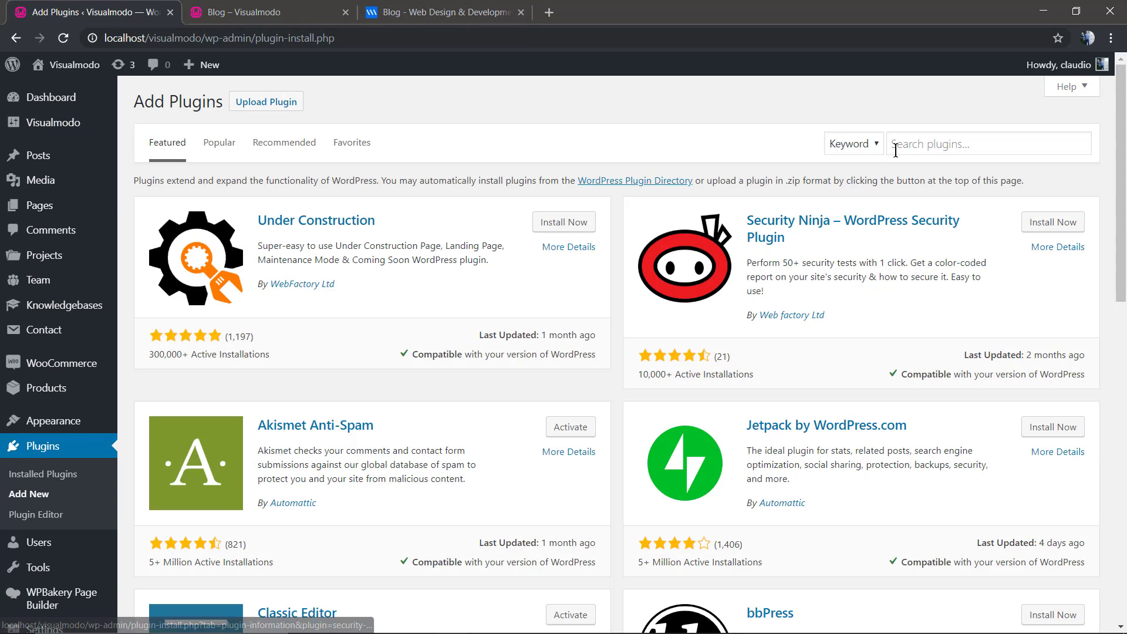
Install Easy Twitter Feed Widget Plugin from the 'twitter feed' search results
left_click(920, 144)
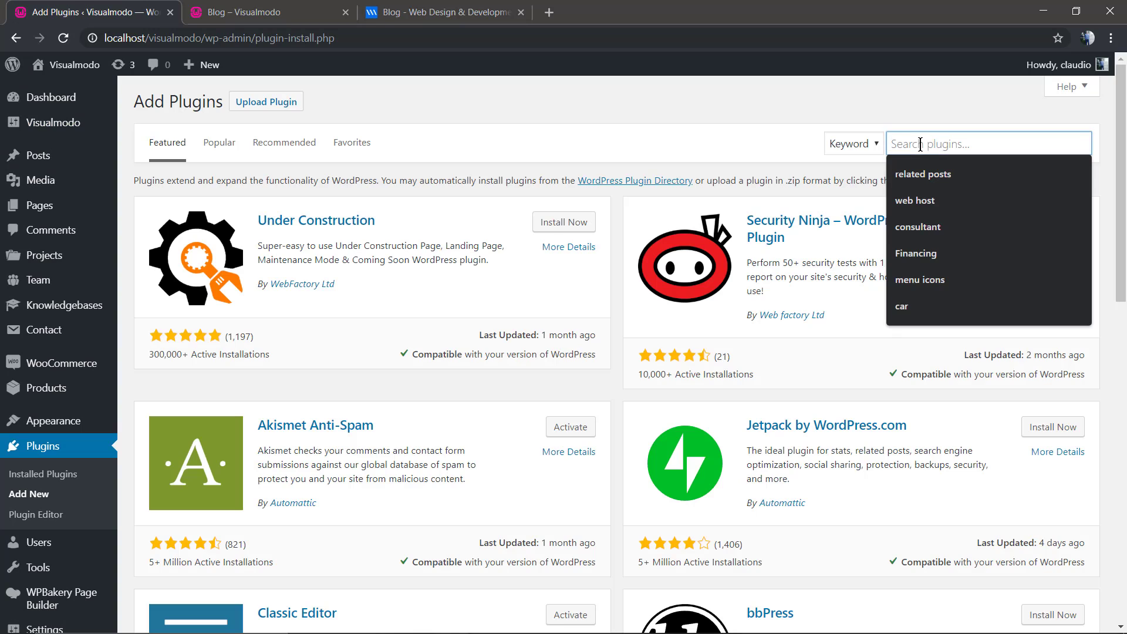
type("twitter")
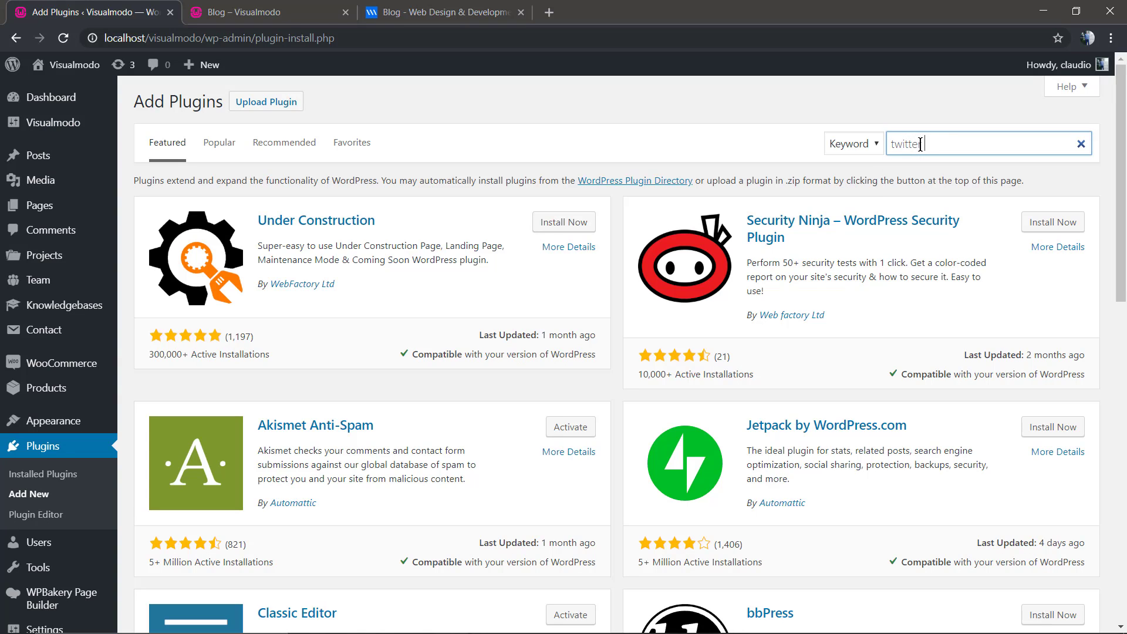
type(" feed")
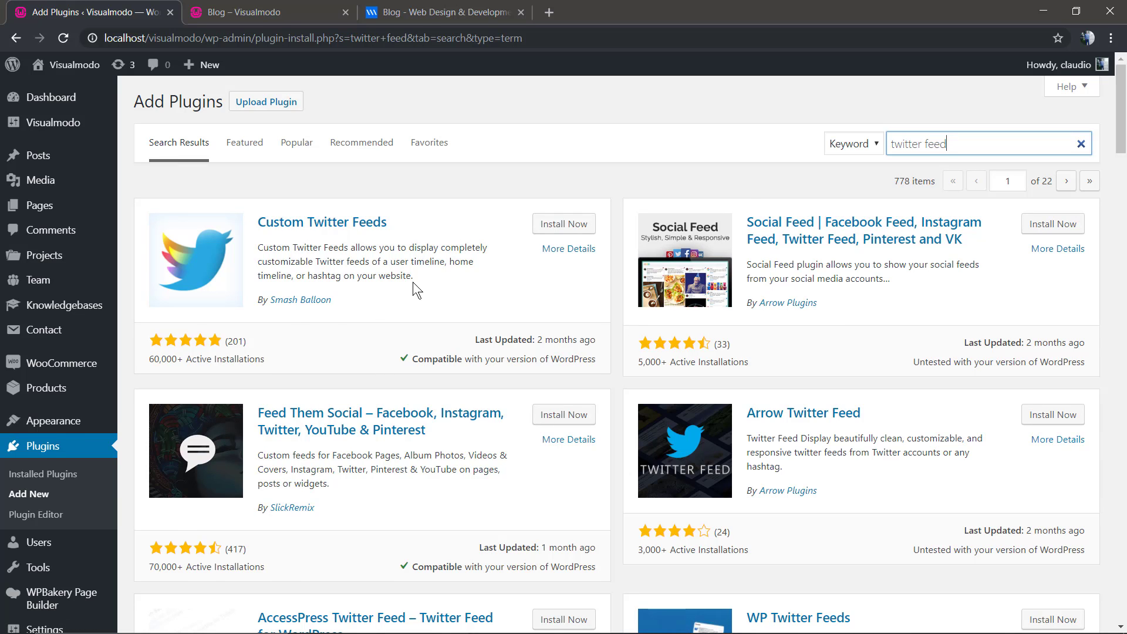
scroll(415, 282, "down", 2)
scroll(503, 287, "down", 4)
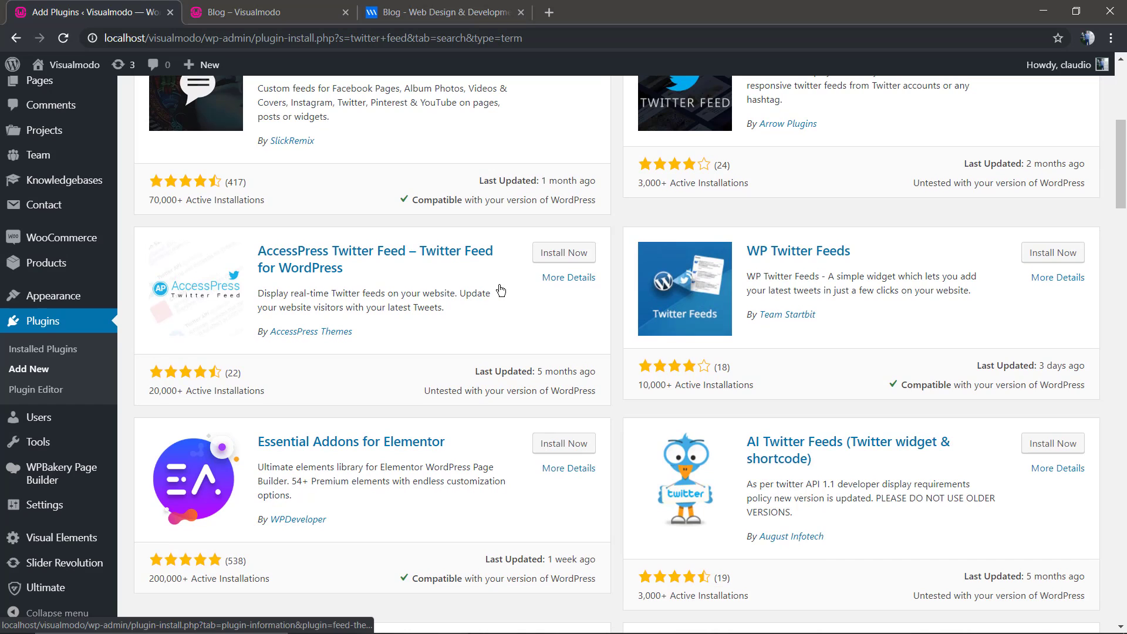
scroll(501, 285, "down", 2)
scroll(501, 285, "down", 2)
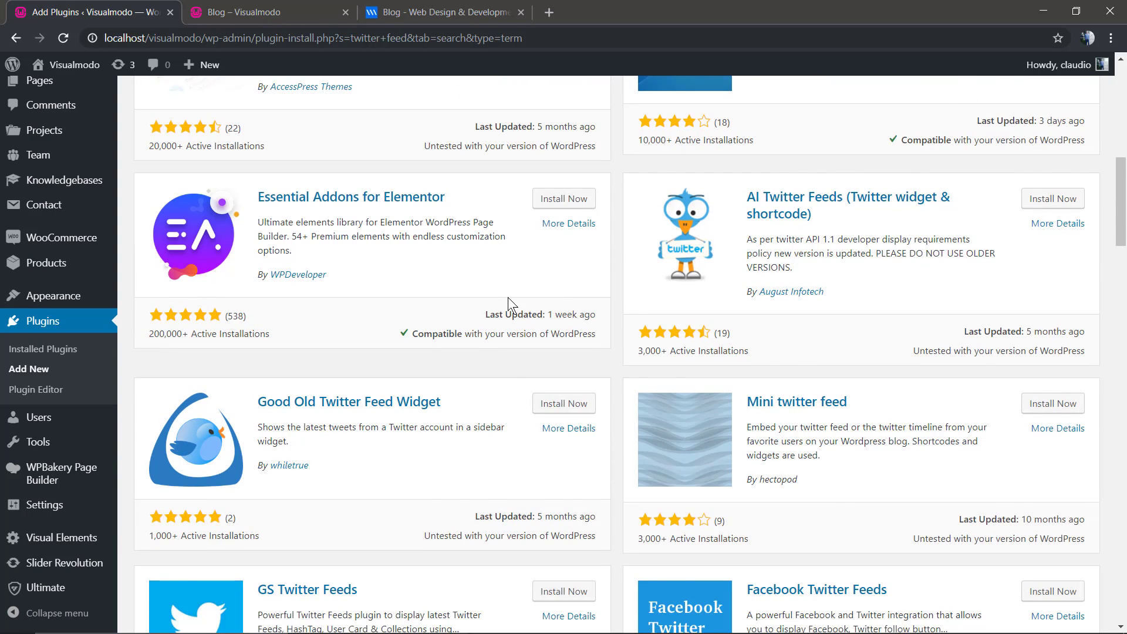
scroll(508, 297, "down", 2)
scroll(509, 297, "down", 3)
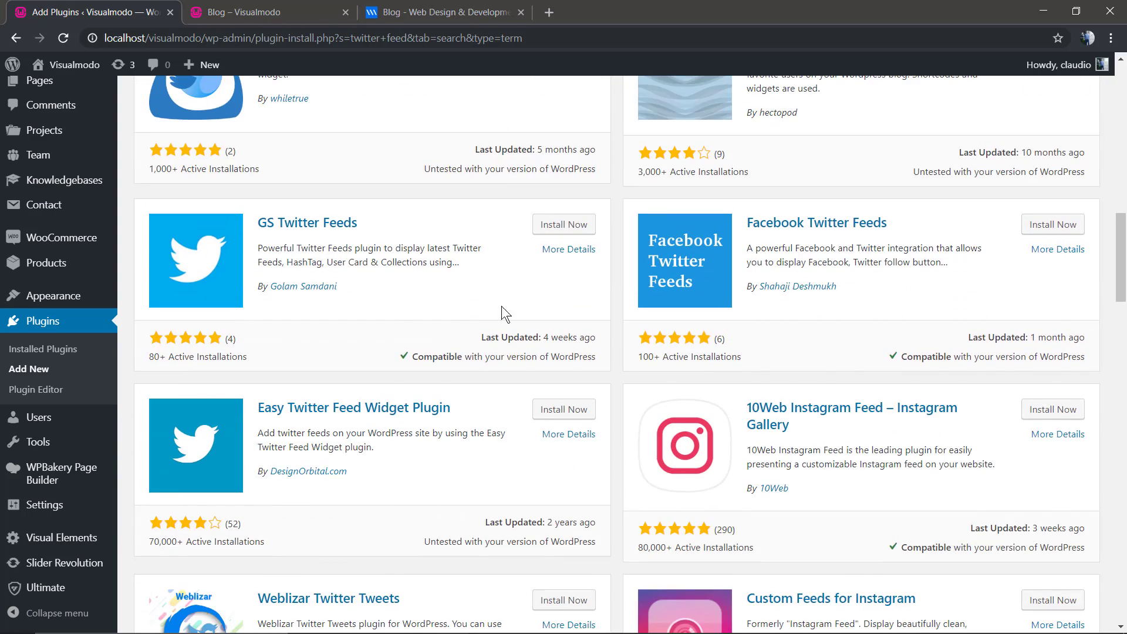
scroll(357, 339, "down", 2)
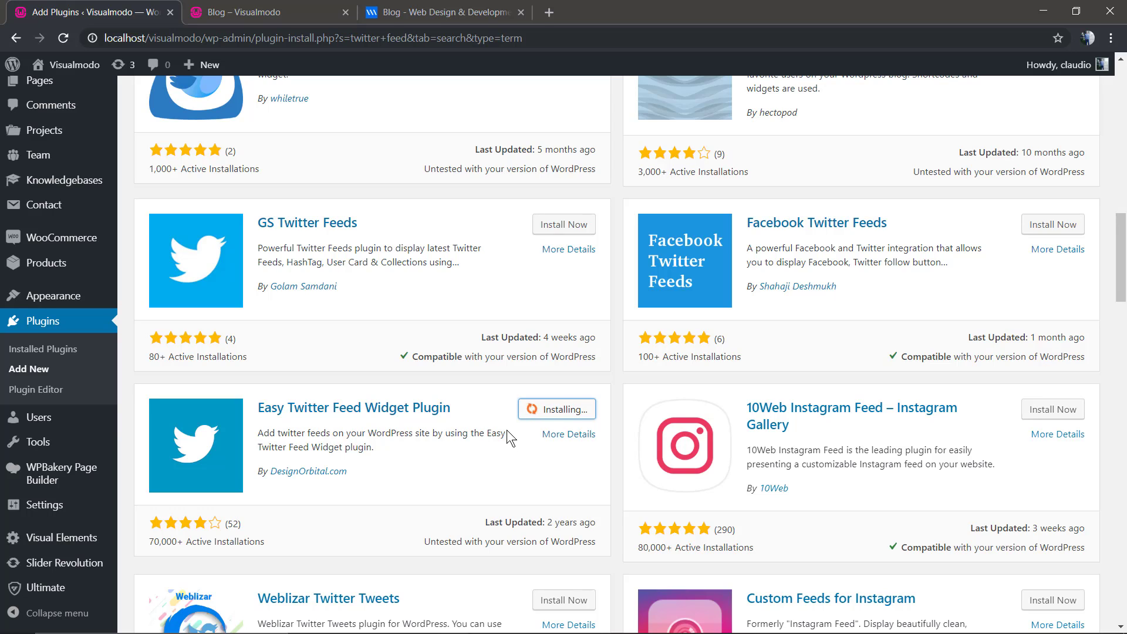
scroll(506, 430, "up", 1)
scroll(506, 430, "up", 5)
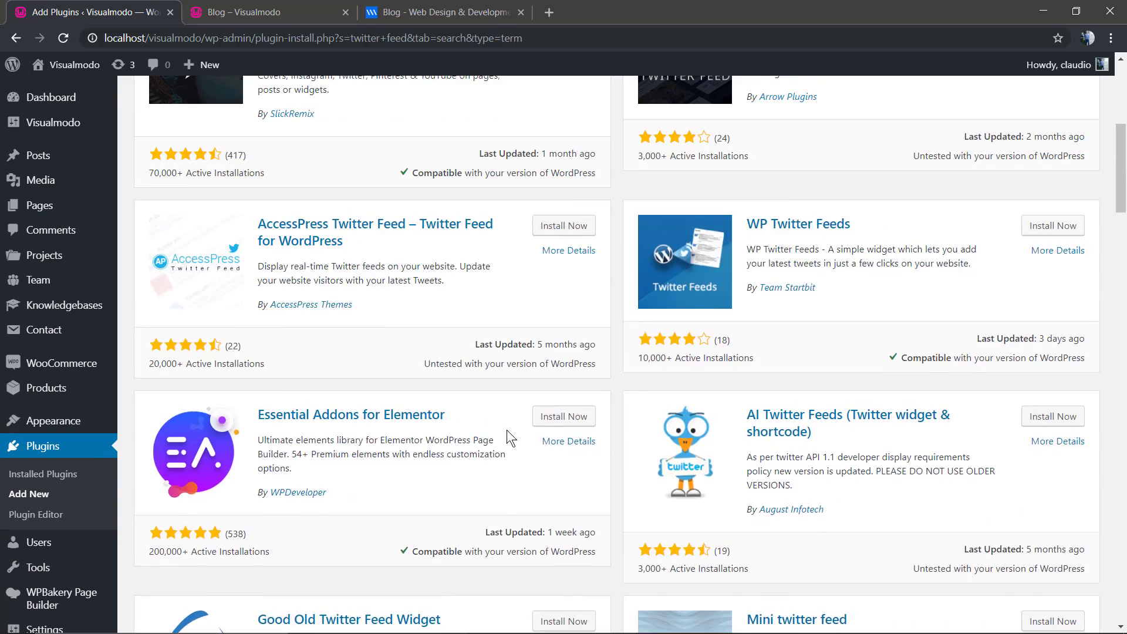
scroll(506, 430, "up", 2)
scroll(507, 430, "up", 3)
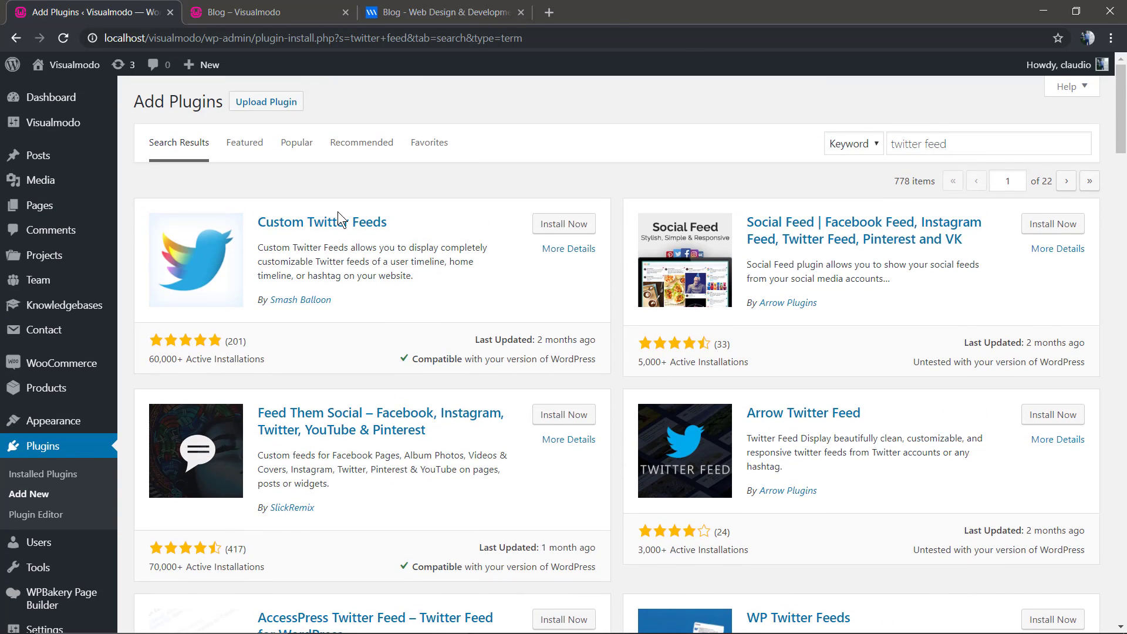
Install Custom Twitter Feeds by Smash Balloon from the search results
left_click(573, 232)
scroll(527, 266, "down", 5)
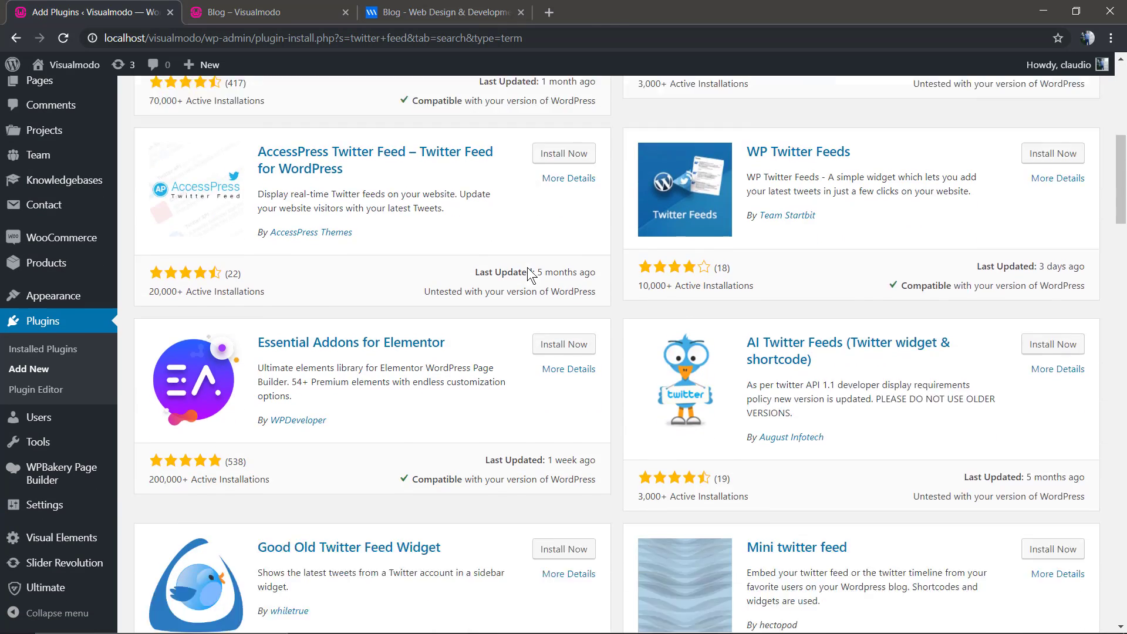
scroll(528, 267, "down", 3)
scroll(522, 317, "down", 2)
scroll(542, 379, "down", 1)
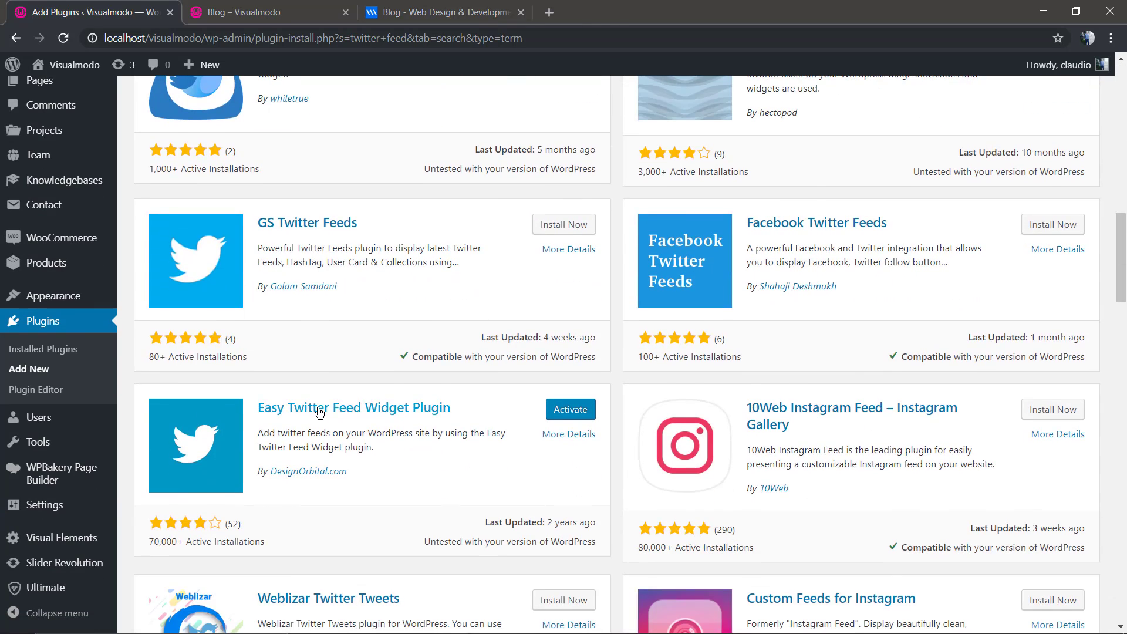
Activate Easy Twitter Feed Widget Plugin and review the Installed Plugins list
left_click(570, 411)
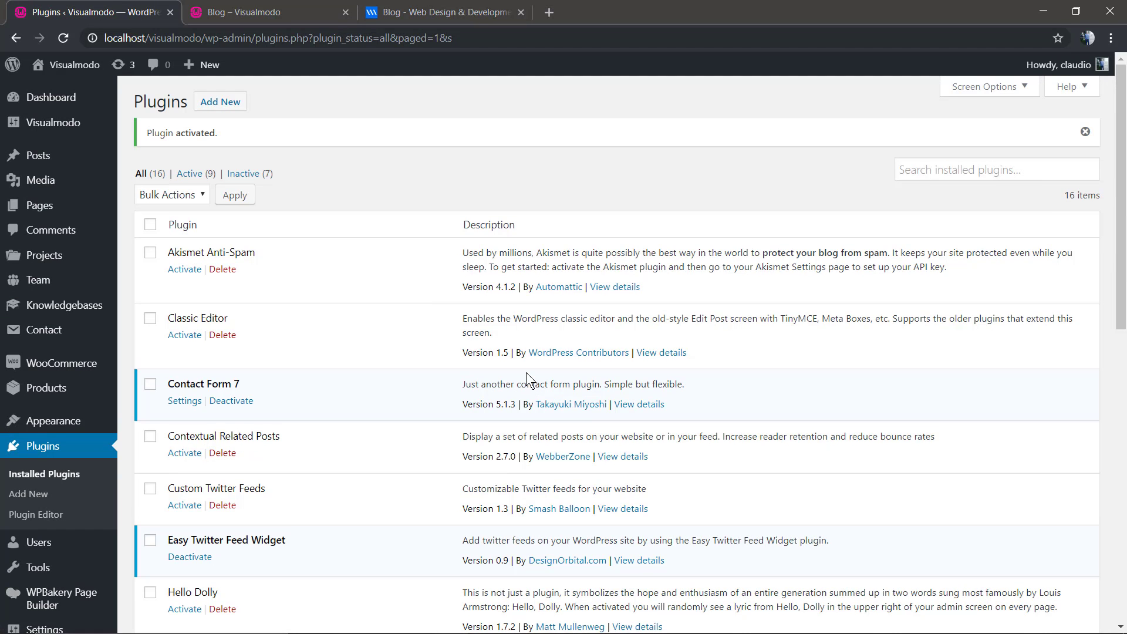
scroll(310, 377, "down", 3)
scroll(308, 377, "down", 1)
scroll(309, 377, "down", 1)
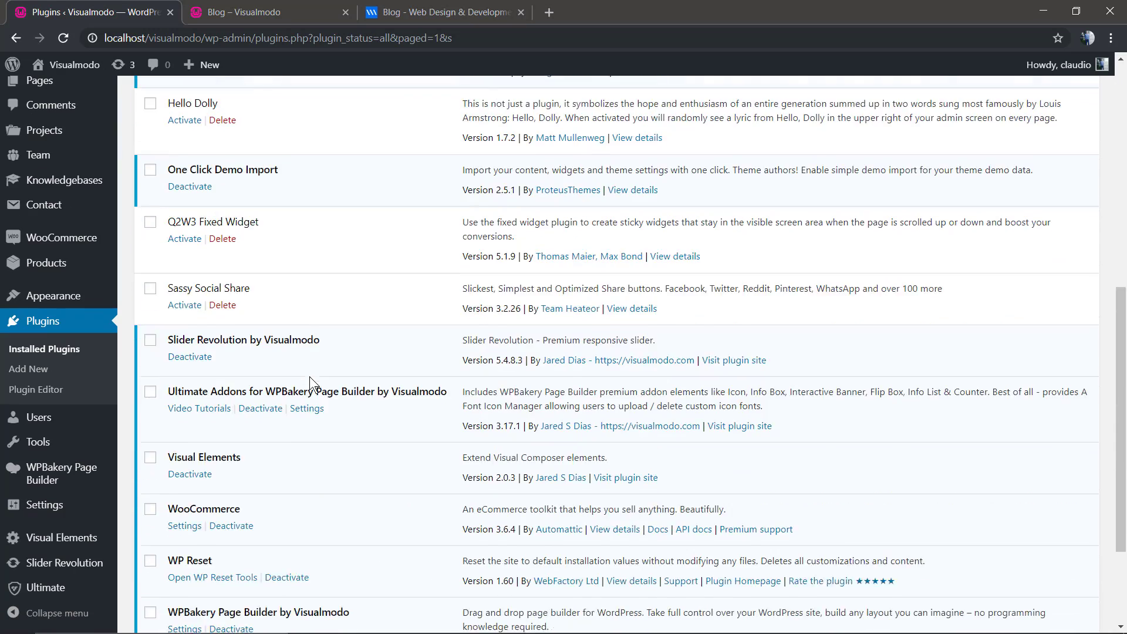
scroll(309, 377, "down", 2)
scroll(309, 378, "up", 1)
scroll(324, 370, "up", 1)
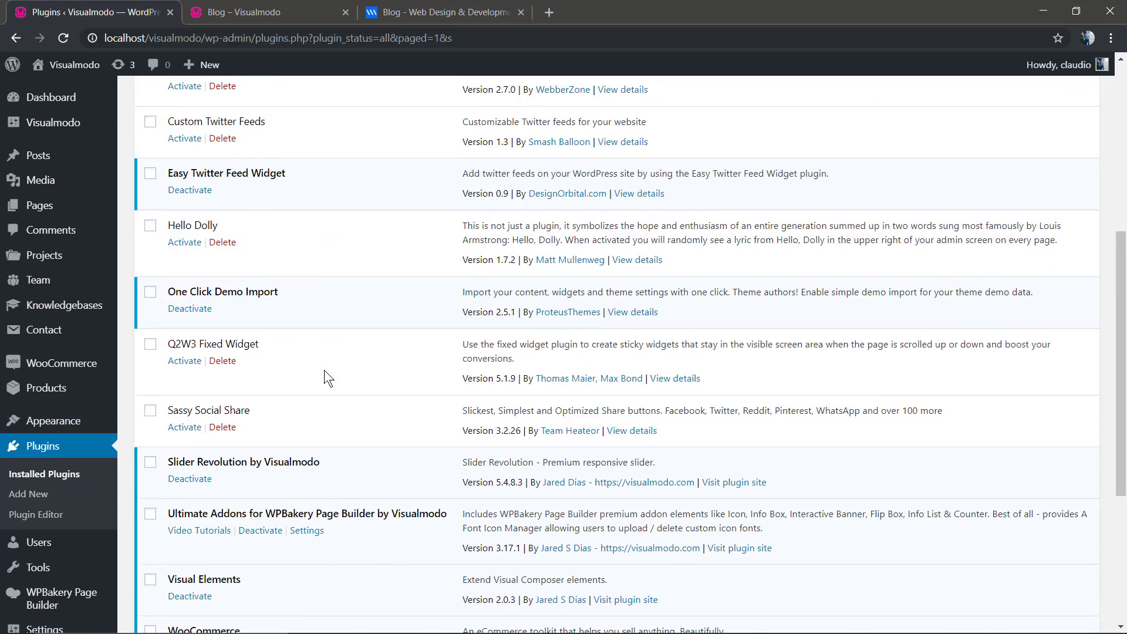
scroll(322, 370, "up", 2)
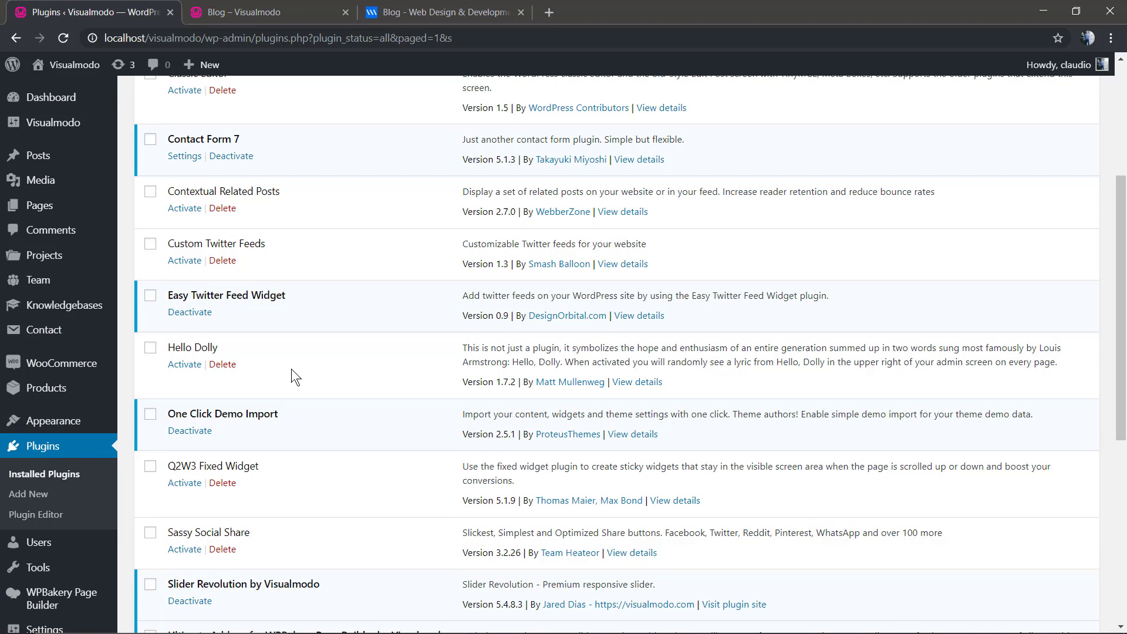
mouse_move(54, 421)
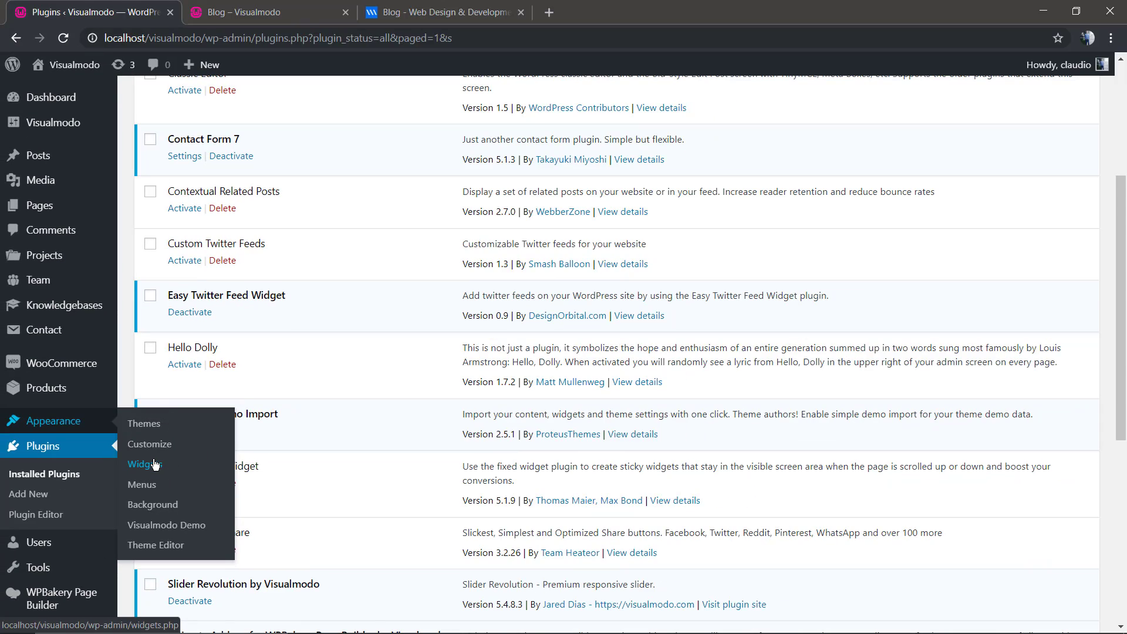
Open Appearance > Widgets, then view the live blog and the local blog sidebar
left_click(154, 464)
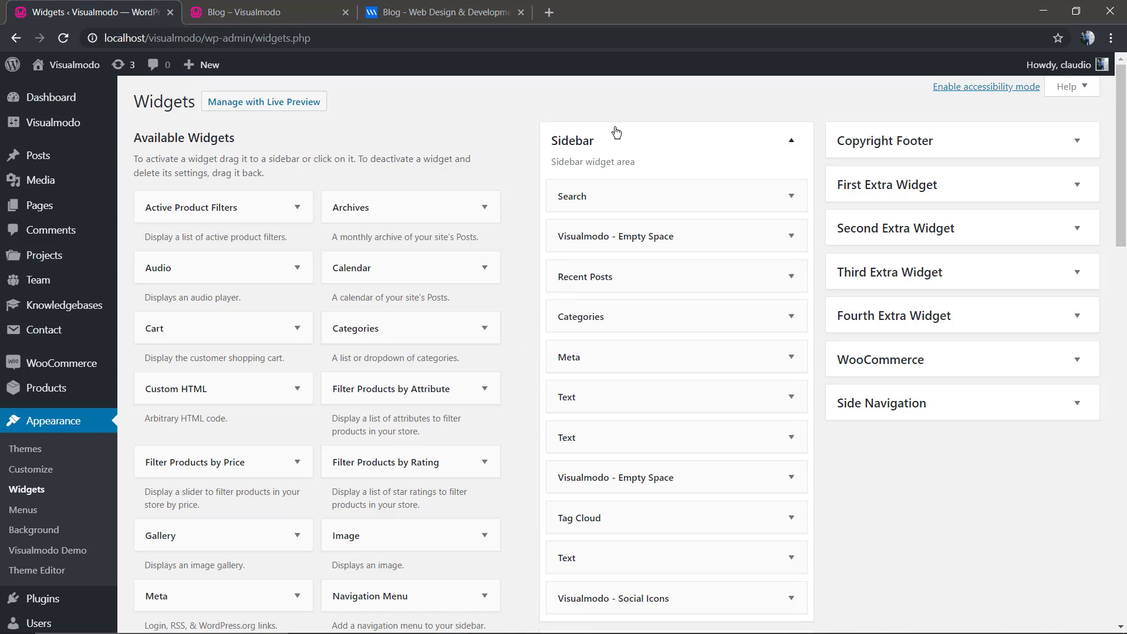
left_click(441, 13)
scroll(723, 366, "down", 1)
scroll(718, 377, "down", 2)
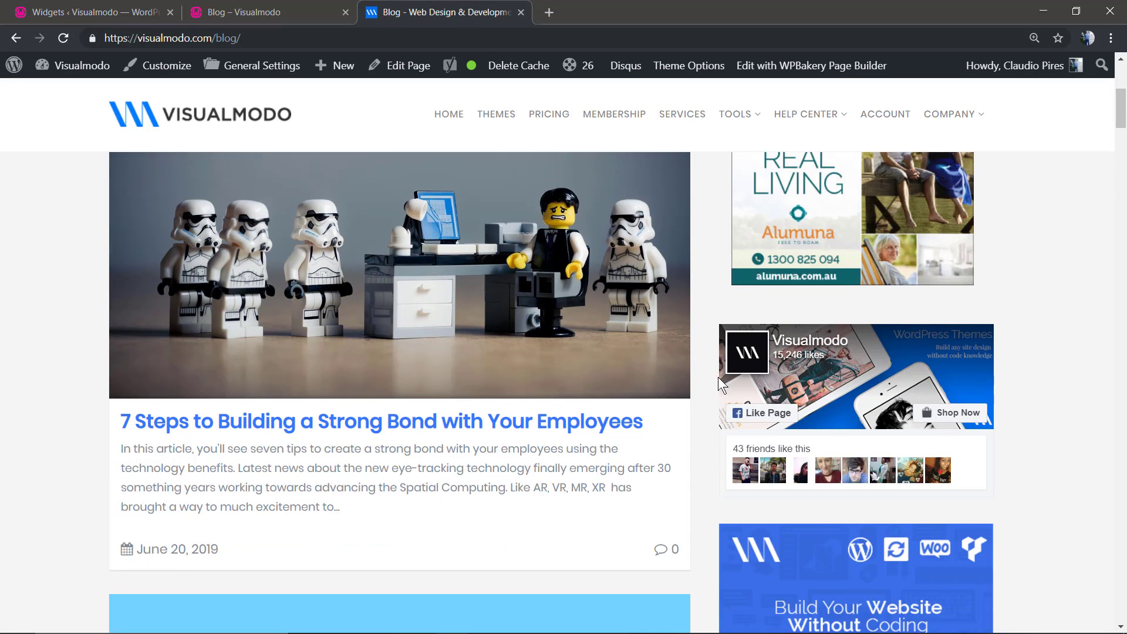
scroll(718, 378, "up", 3)
left_click(250, 11)
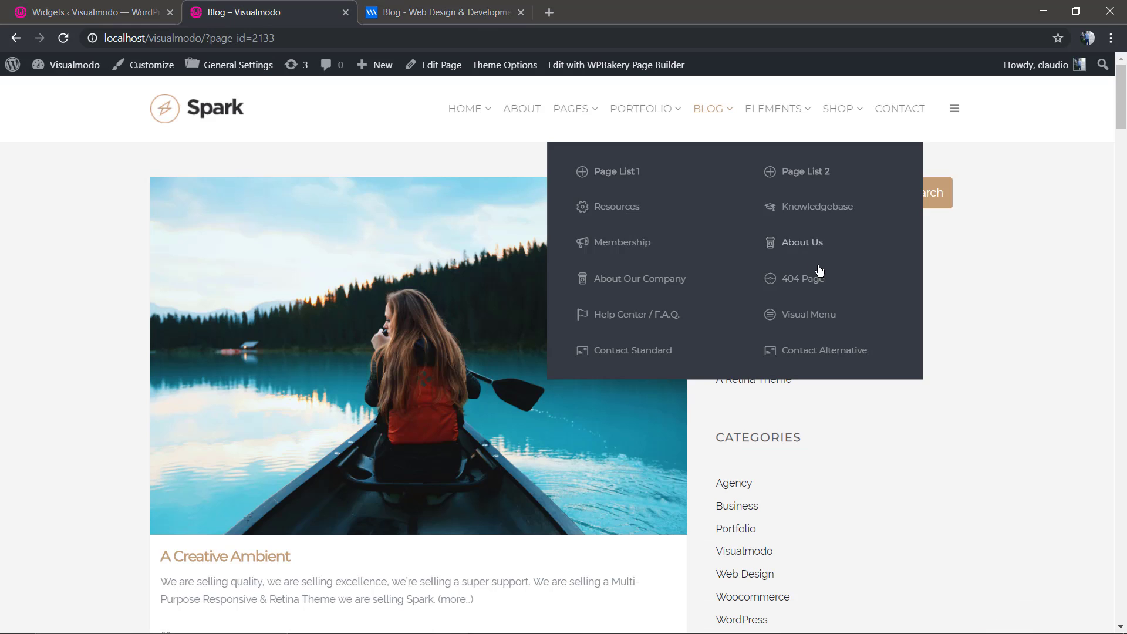
scroll(934, 308, "down", 1)
scroll(732, 320, "up", 1)
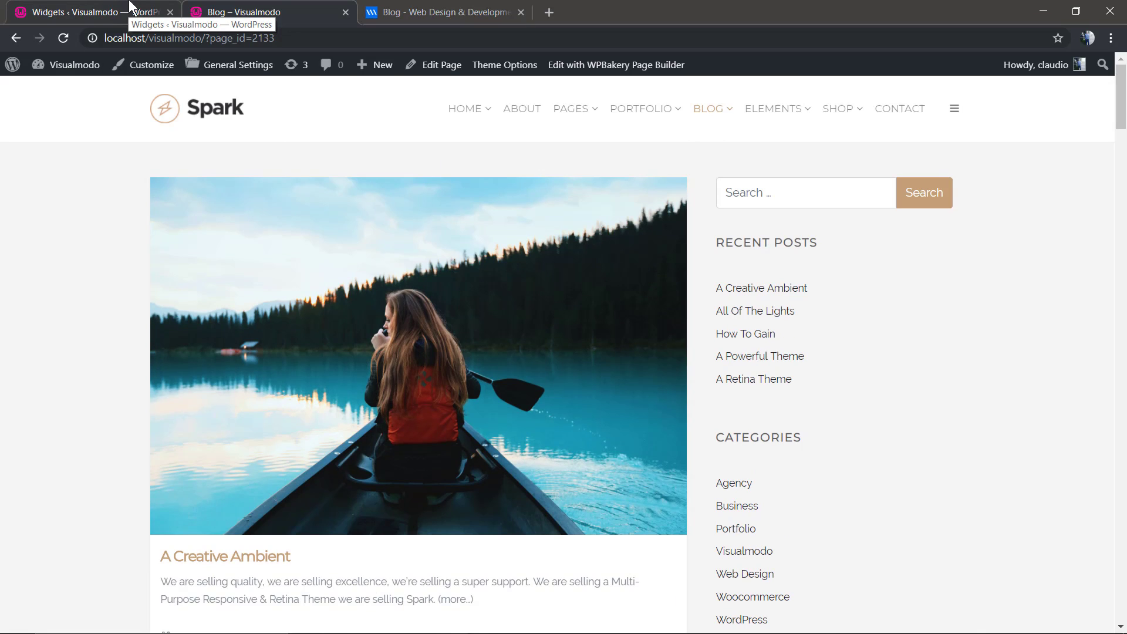
Drag the Twitter Timeline widget into the Sidebar directly below Search
left_click(130, 7)
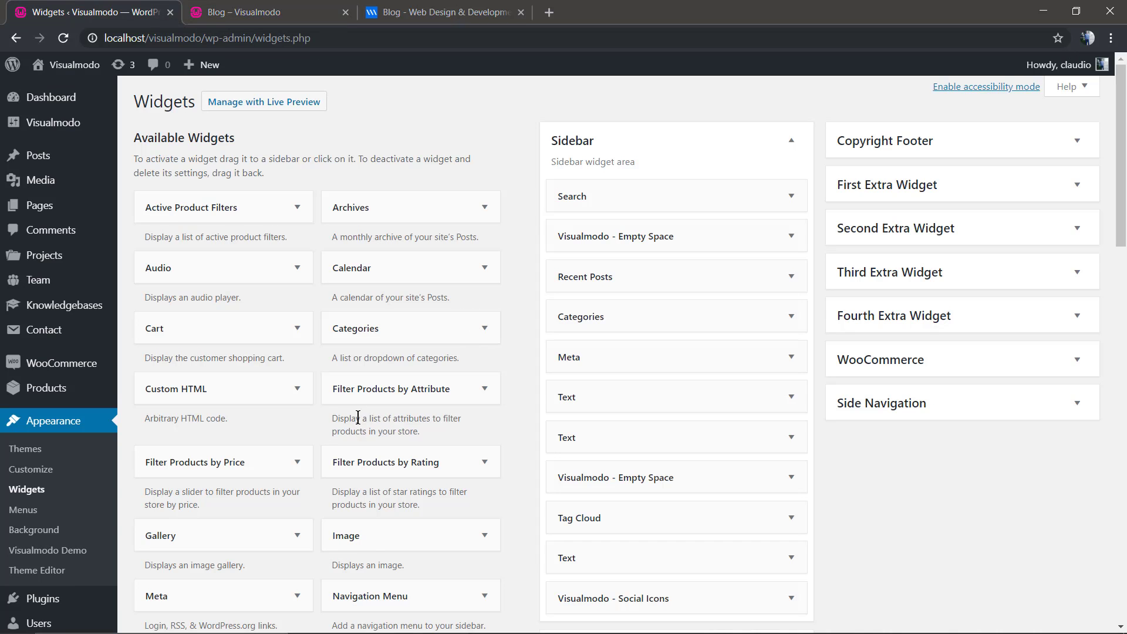
scroll(357, 424, "down", 2)
scroll(343, 428, "down", 2)
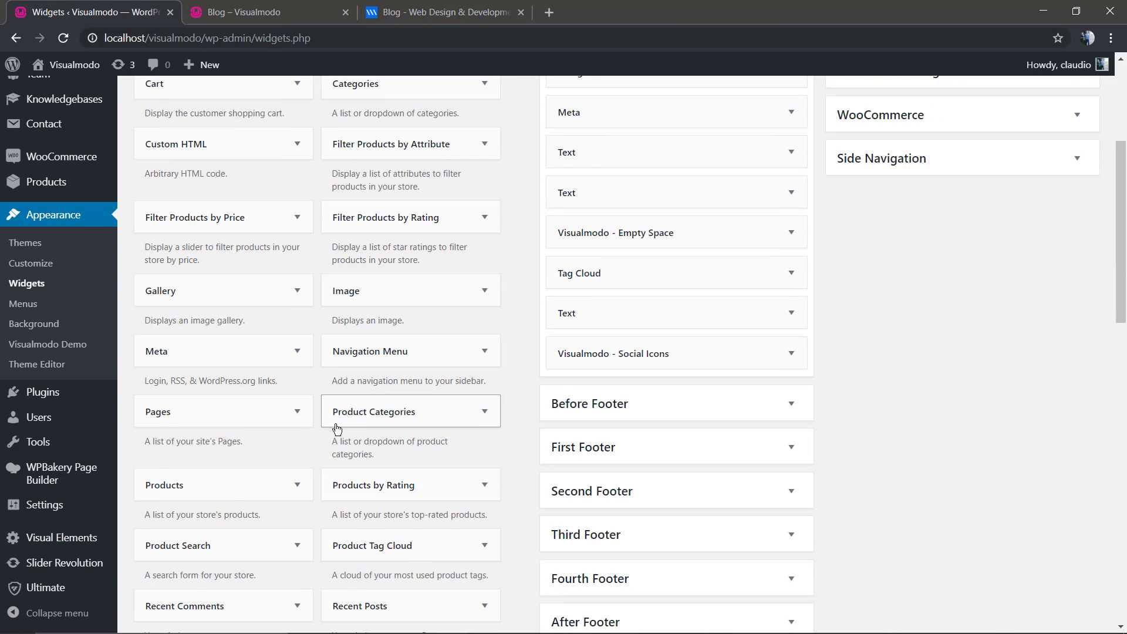
scroll(317, 432, "down", 2)
scroll(316, 432, "down", 1)
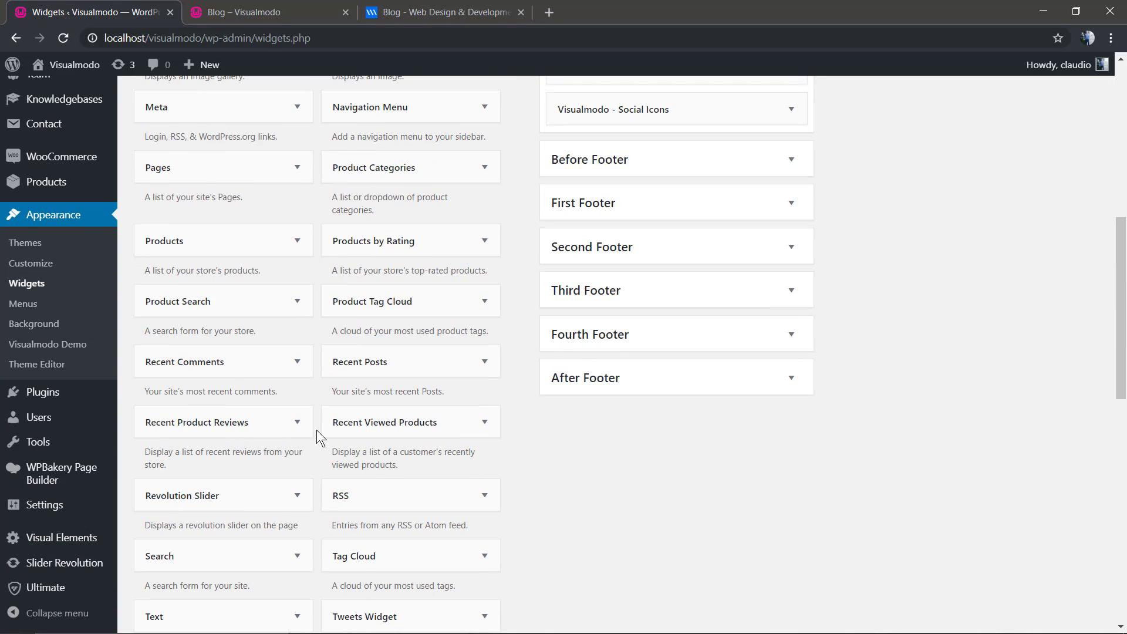
scroll(300, 440, "down", 1)
scroll(379, 448, "down", 2)
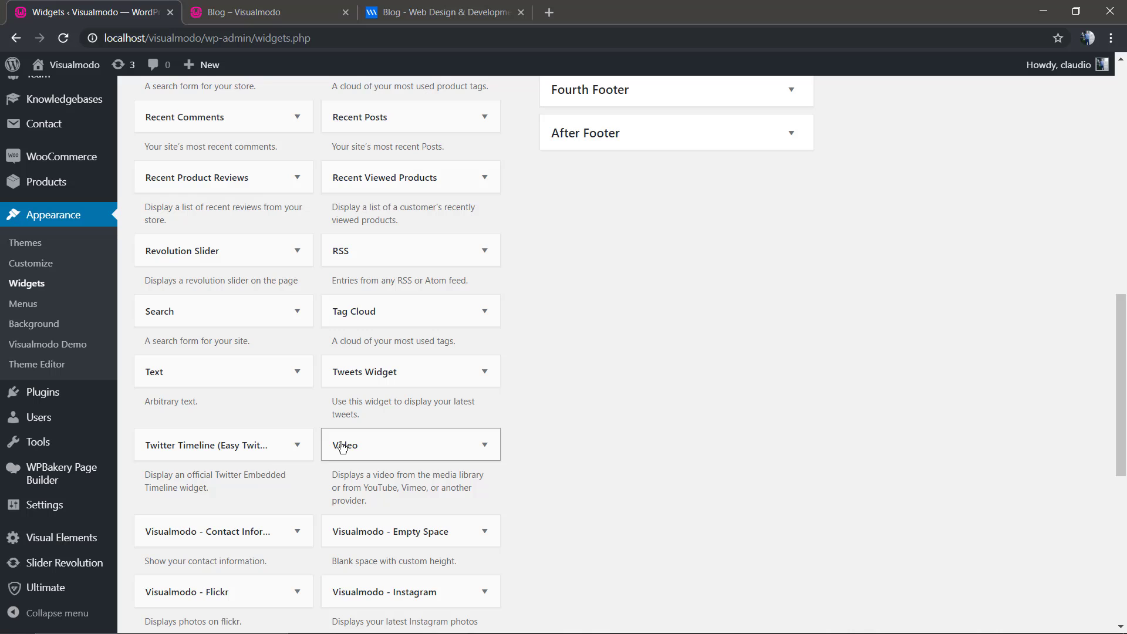
scroll(261, 474, "down", 2)
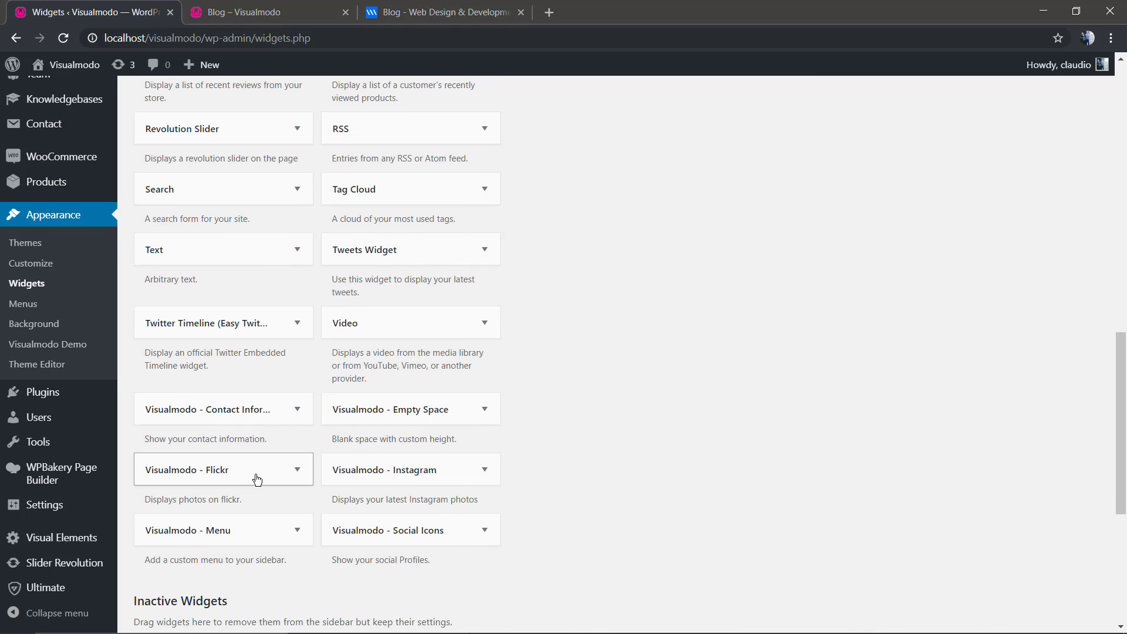
scroll(221, 409, "up", 3)
scroll(218, 453, "down", 2)
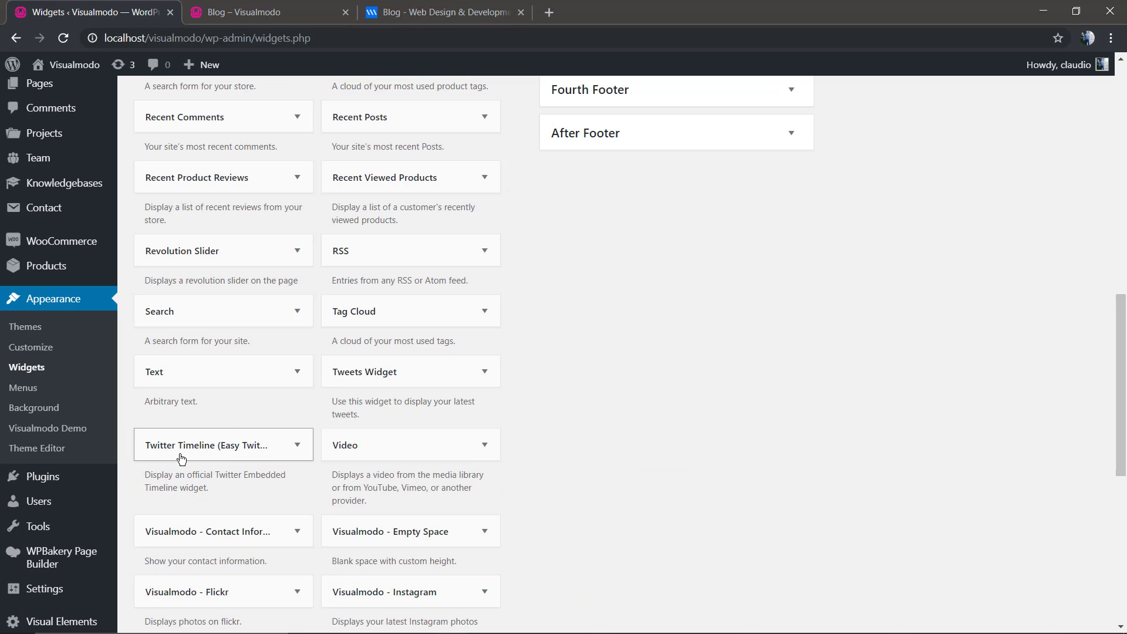
left_click_drag(181, 458, 476, 370)
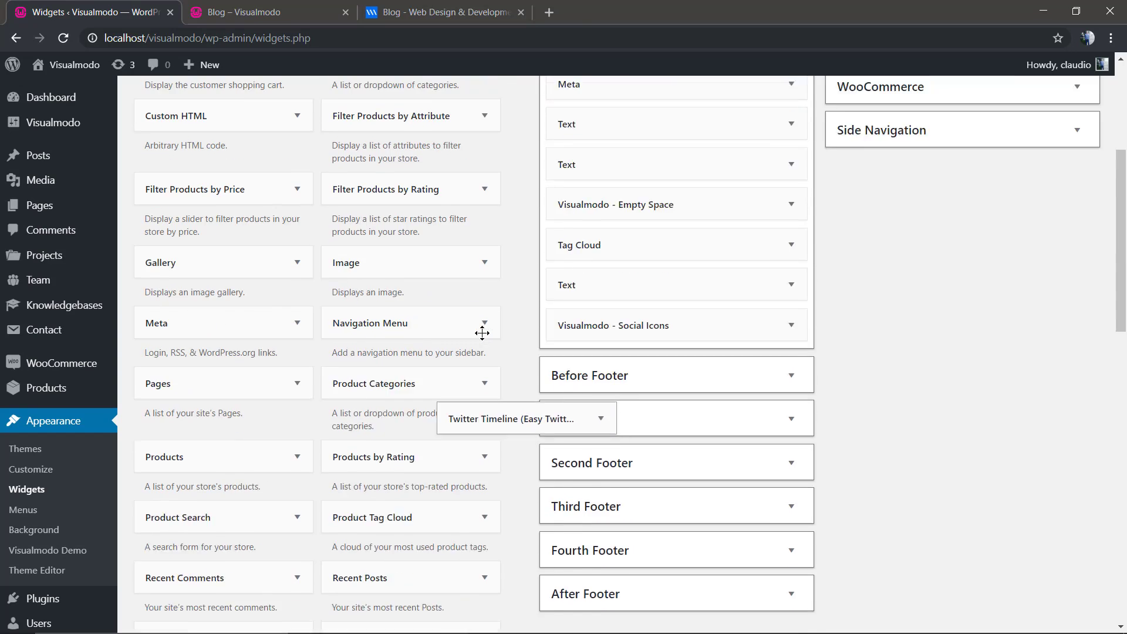
mouse_move(476, 370)
left_mouse_down()
mouse_move(447, 319)
mouse_move(674, 245)
left_mouse_up()
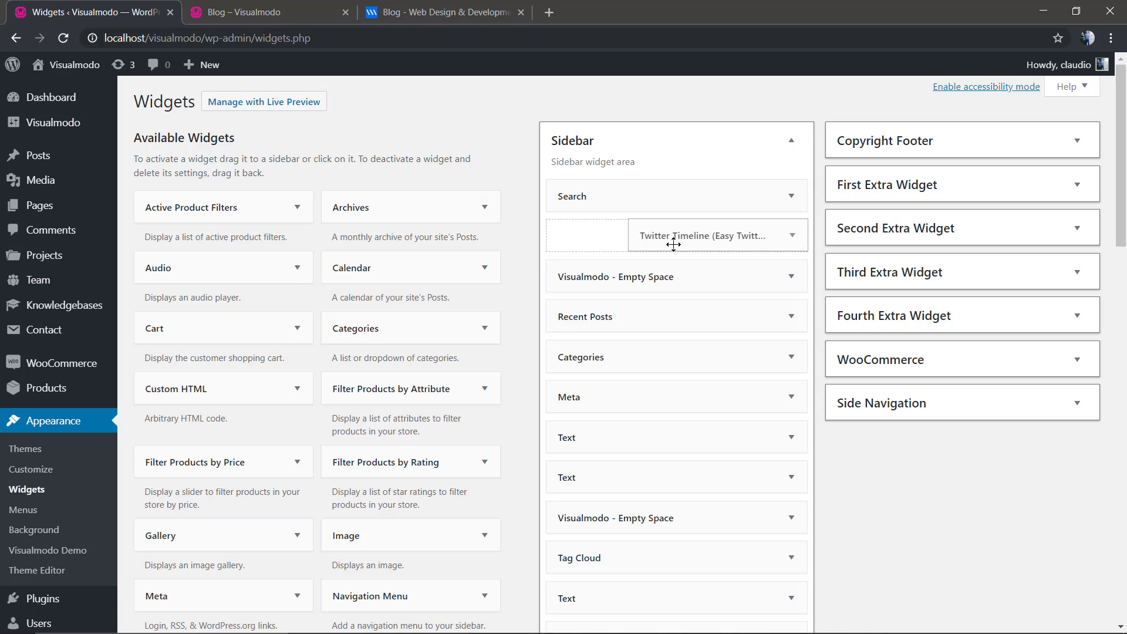
left_click_drag(674, 245, 673, 244)
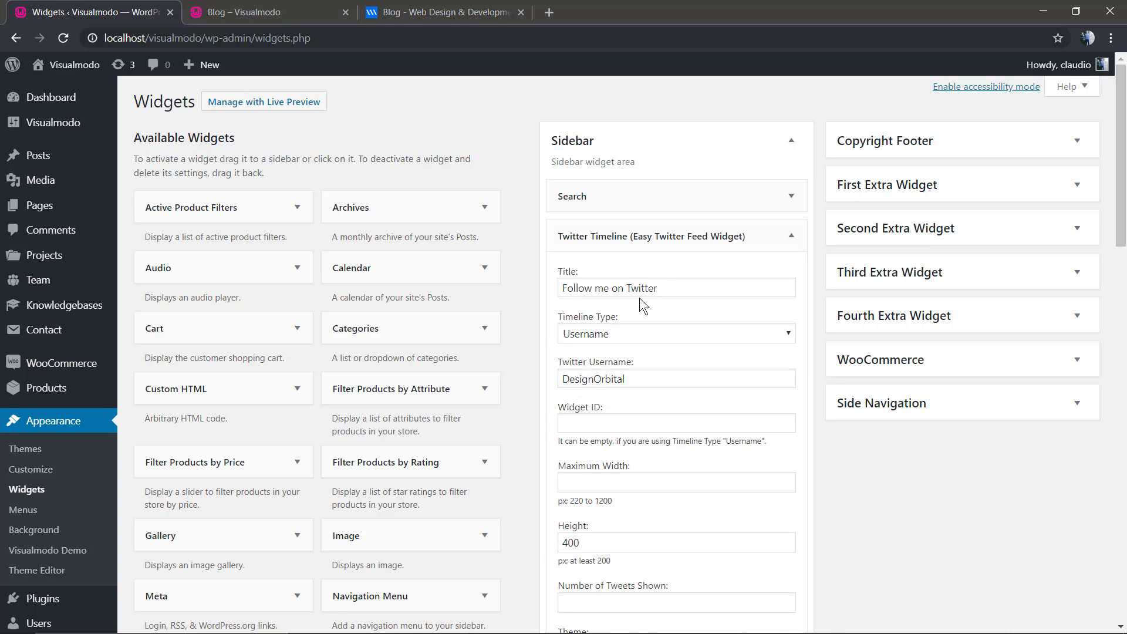
Title the widget 'Follow me on Twitter', keep Username type, and replace DesignOrbital with Visualmodo
left_click(623, 291)
triple_click(623, 291)
left_click(647, 332)
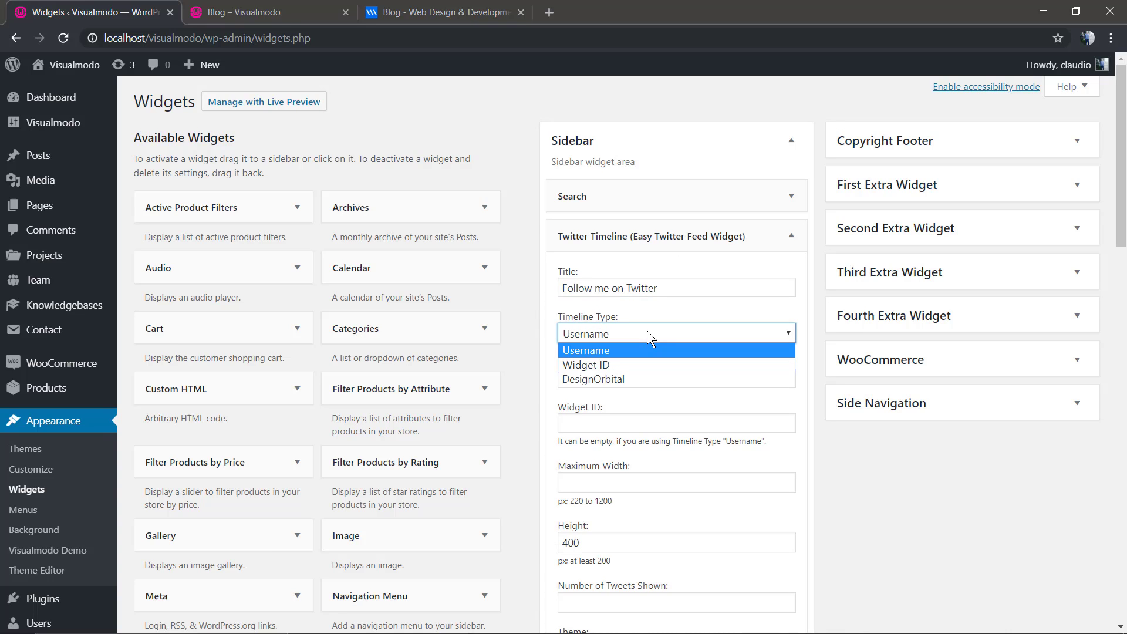
left_click(648, 331)
left_click(632, 379)
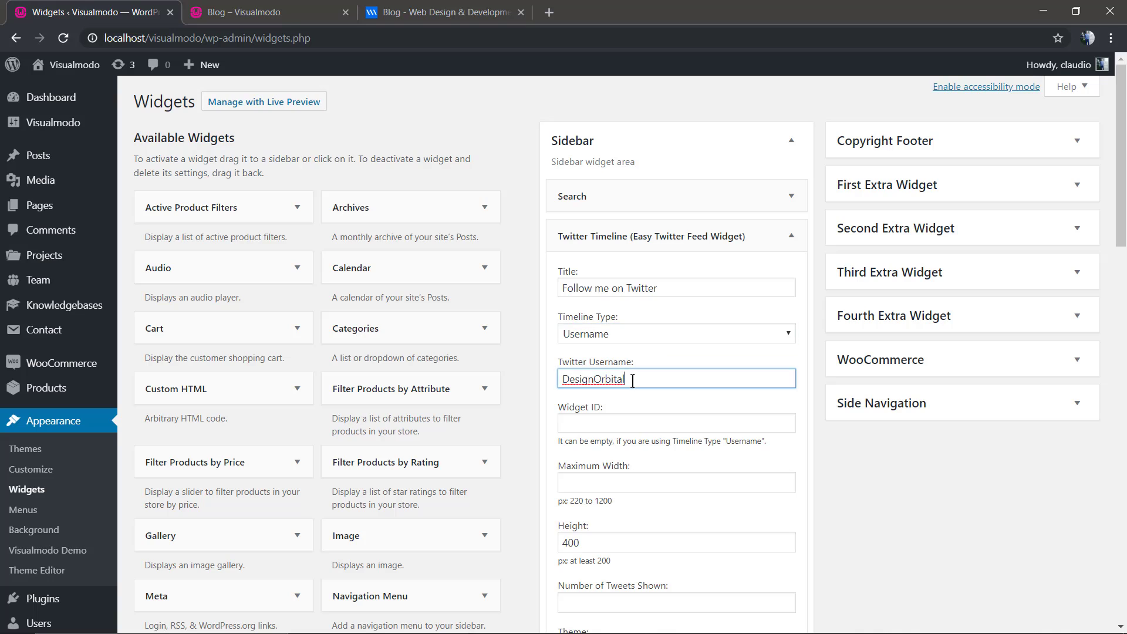
double_click(633, 379)
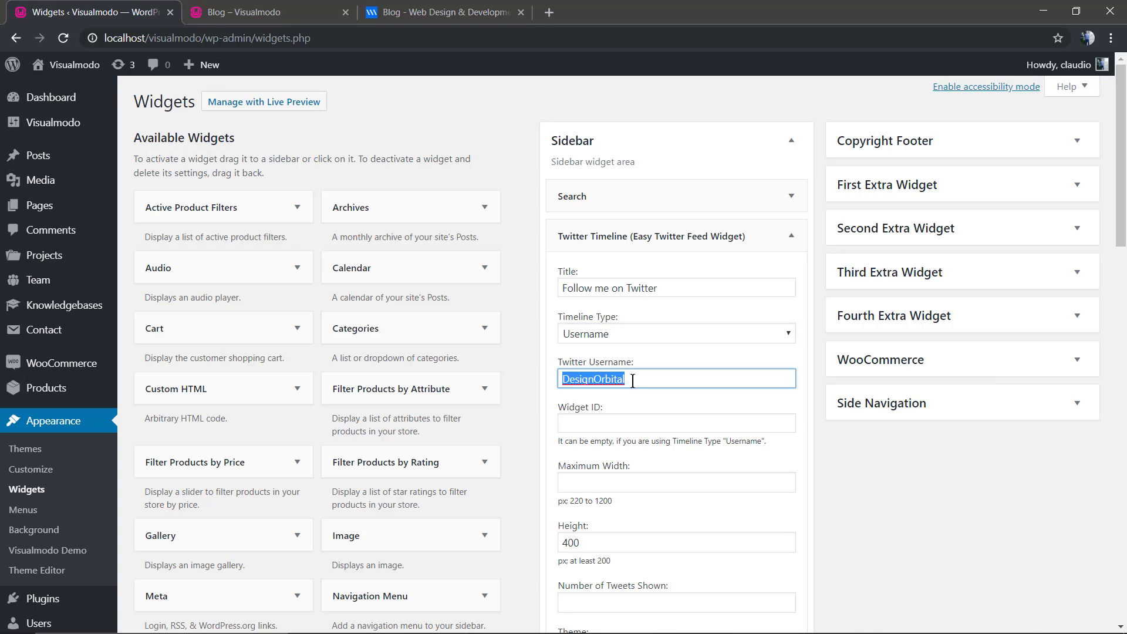
type("Visualmodo")
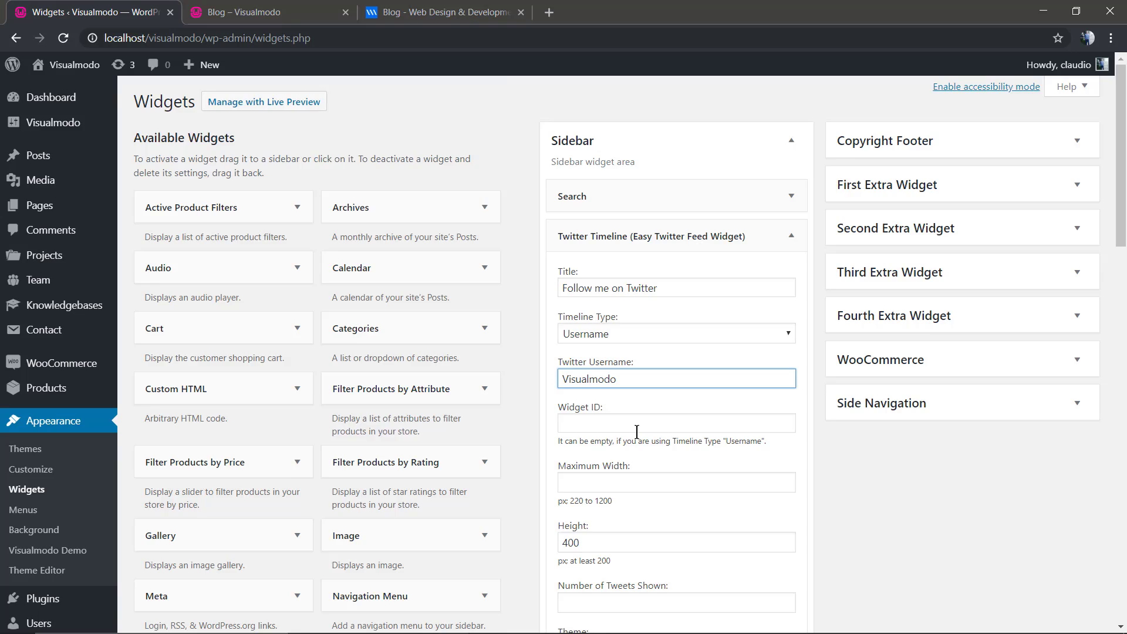
scroll(636, 432, "down", 2)
Keep height 400 and the Light theme, then save the Twitter Timeline widget
left_click(641, 421)
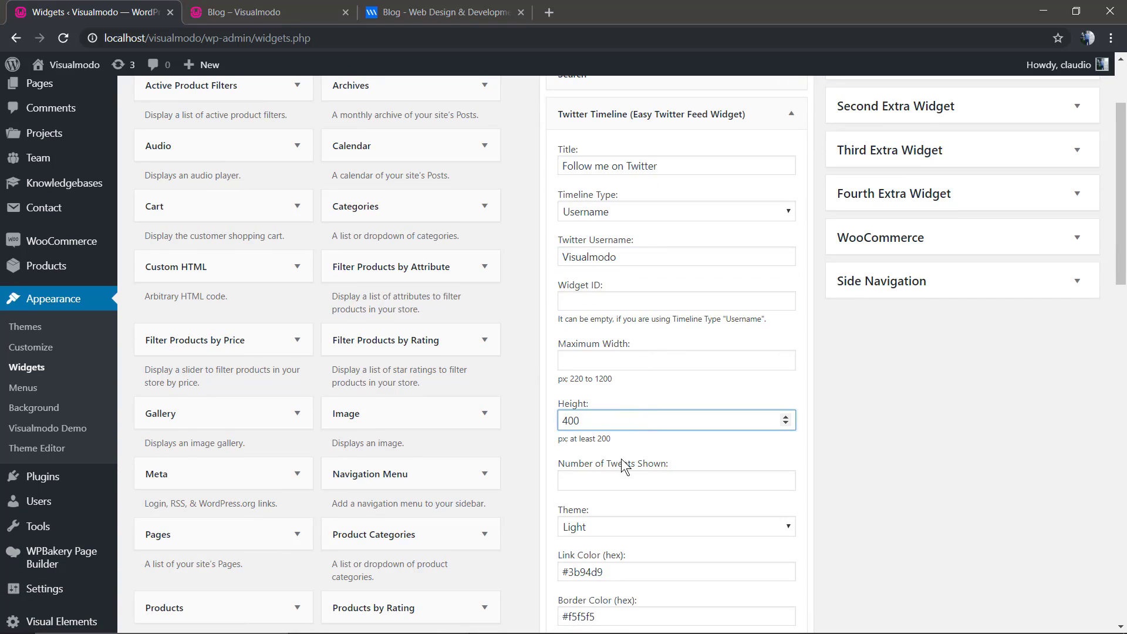
left_click(642, 481)
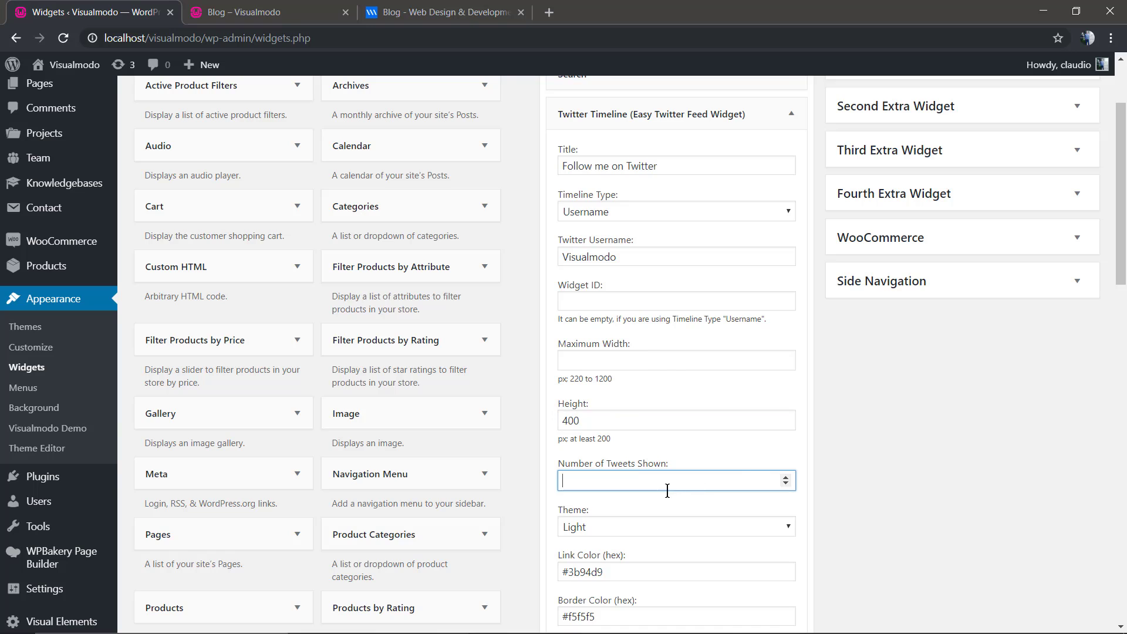
scroll(667, 490, "down", 2)
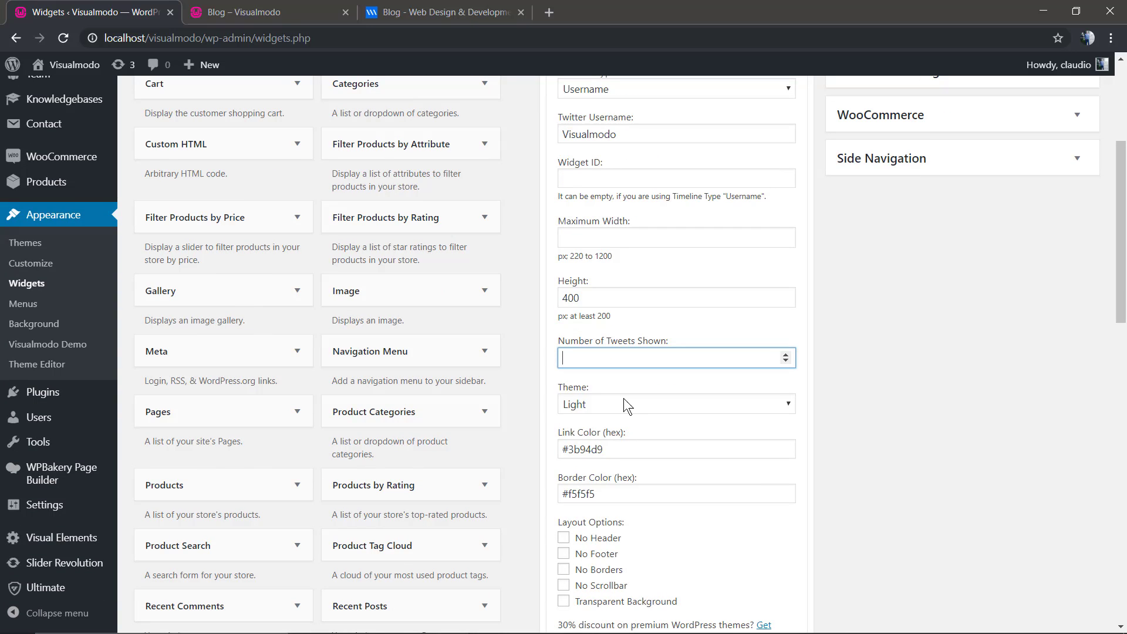
left_click(624, 399)
left_click(624, 399)
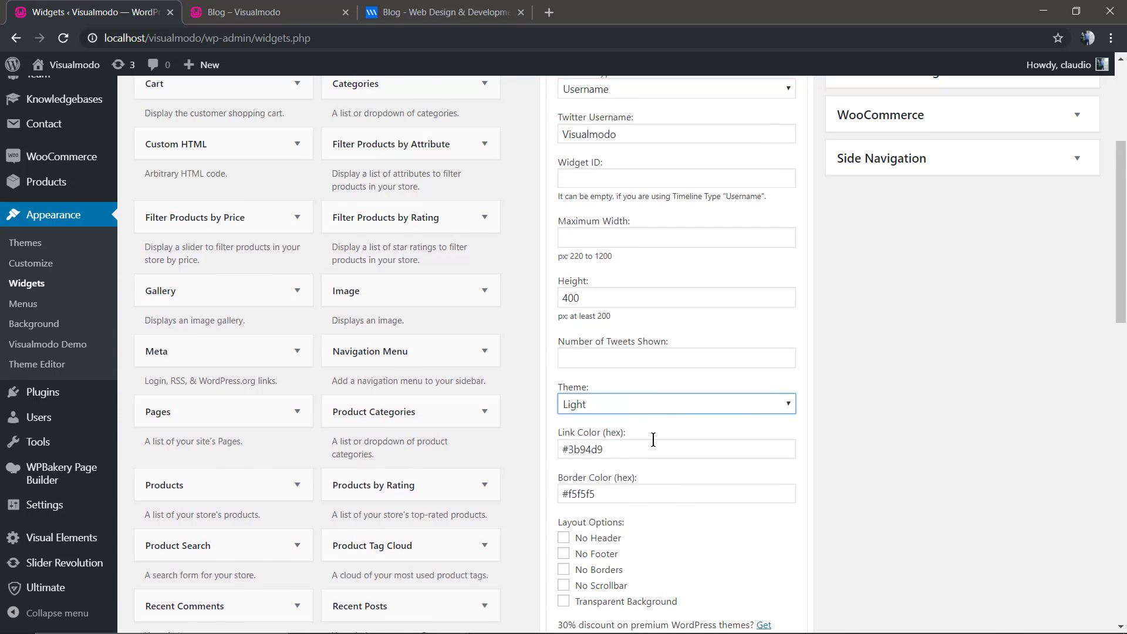
scroll(653, 439, "down", 2)
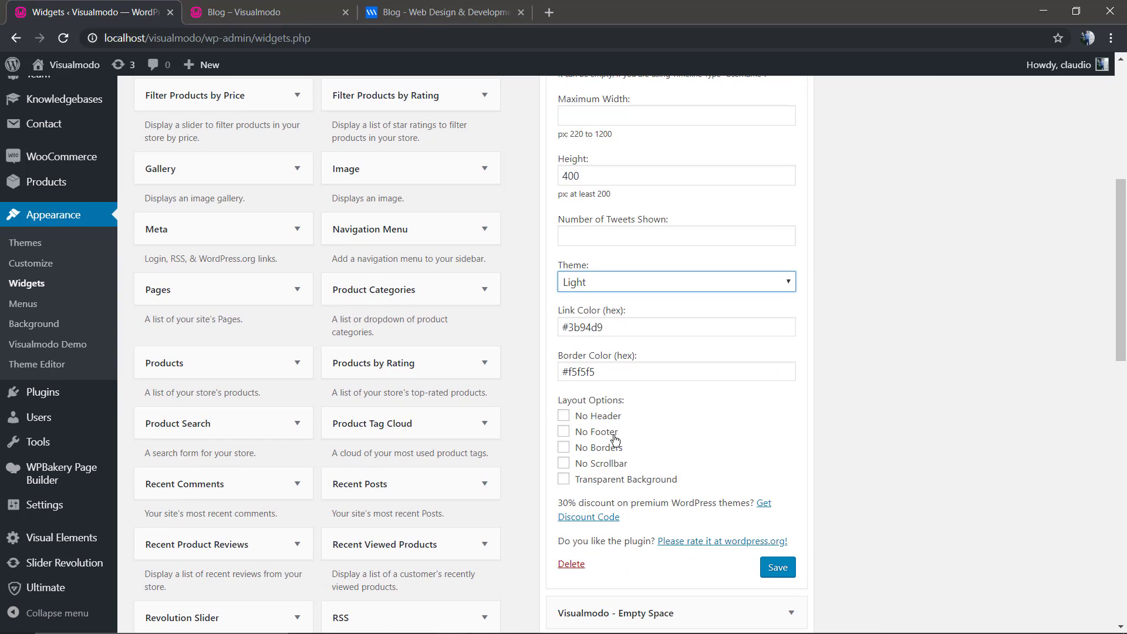
left_click(775, 567)
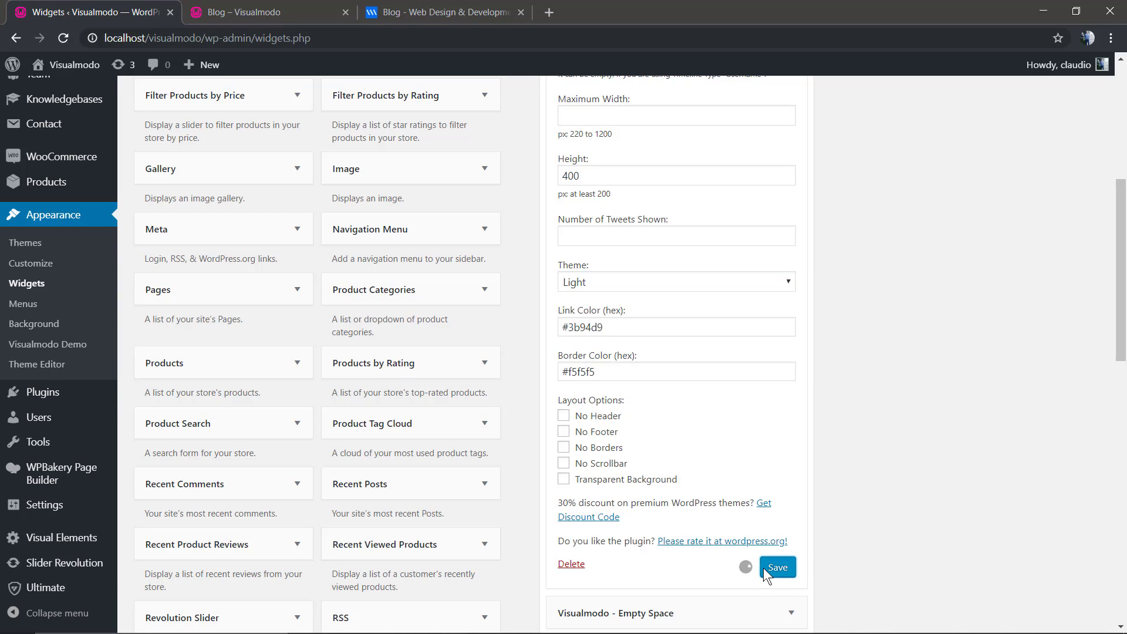
Reload the blog to confirm the Follow me on Twitter timeline, then return to Widgets
left_click(257, 12)
key("F5")
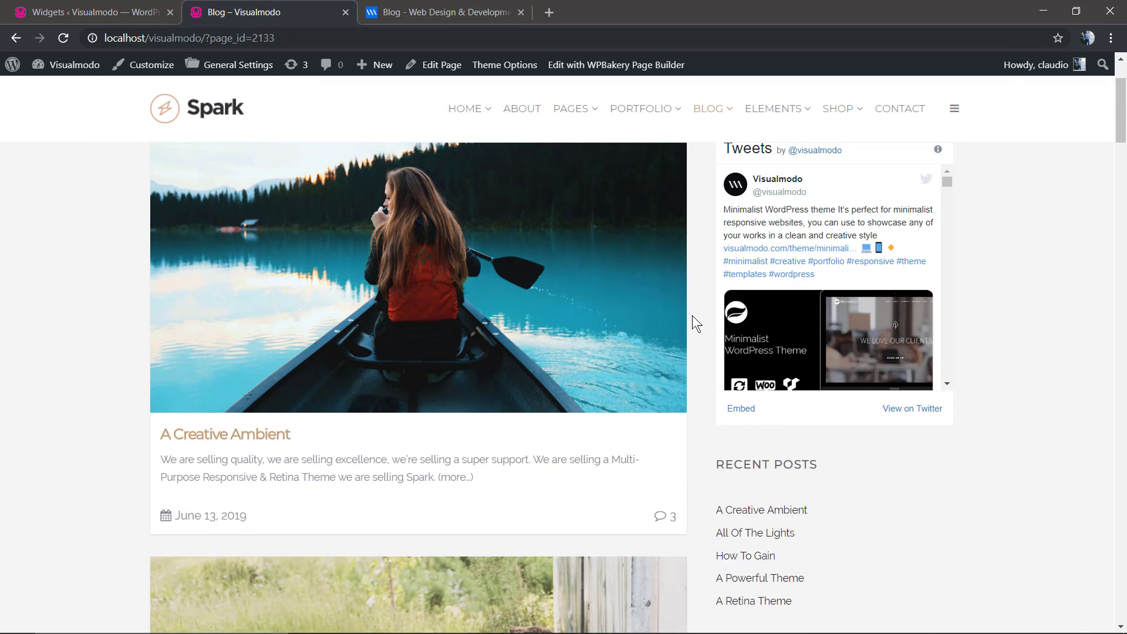
scroll(843, 338, "down", 3)
scroll(843, 338, "down", 2)
scroll(842, 338, "down", 2)
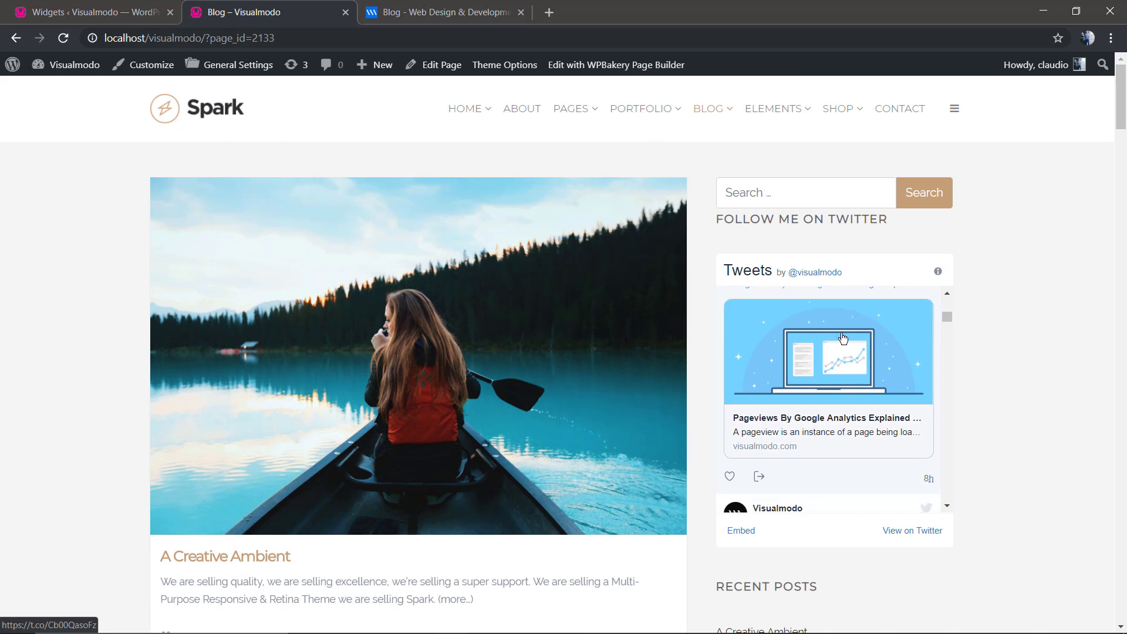
scroll(843, 339, "down", 2)
scroll(843, 370, "down", 2)
scroll(845, 392, "down", 2)
scroll(844, 392, "down", 2)
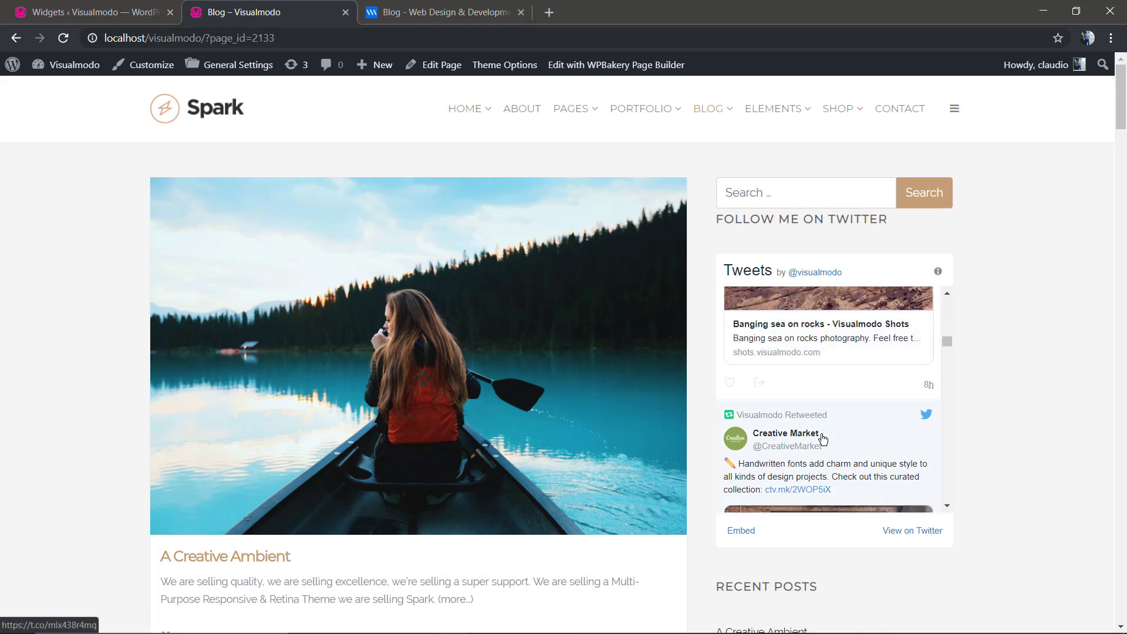
scroll(818, 471, "down", 2)
scroll(818, 470, "down", 2)
scroll(815, 473, "down", 2)
scroll(815, 473, "down", 2)
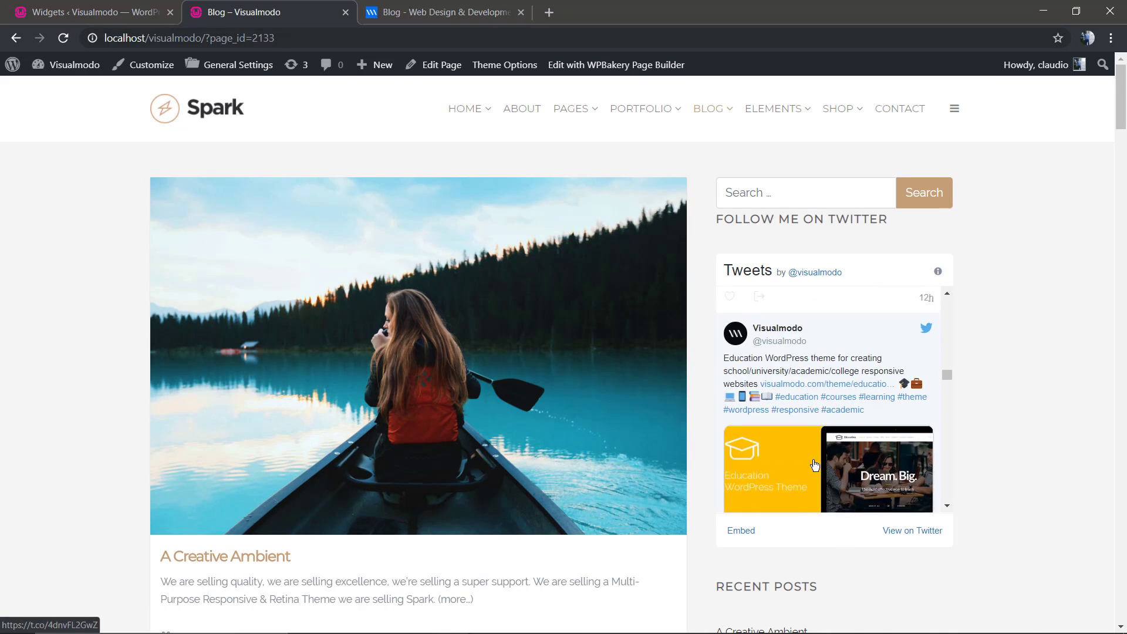
scroll(815, 473, "up", 2)
scroll(805, 378, "up", 2)
scroll(805, 379, "up", 3)
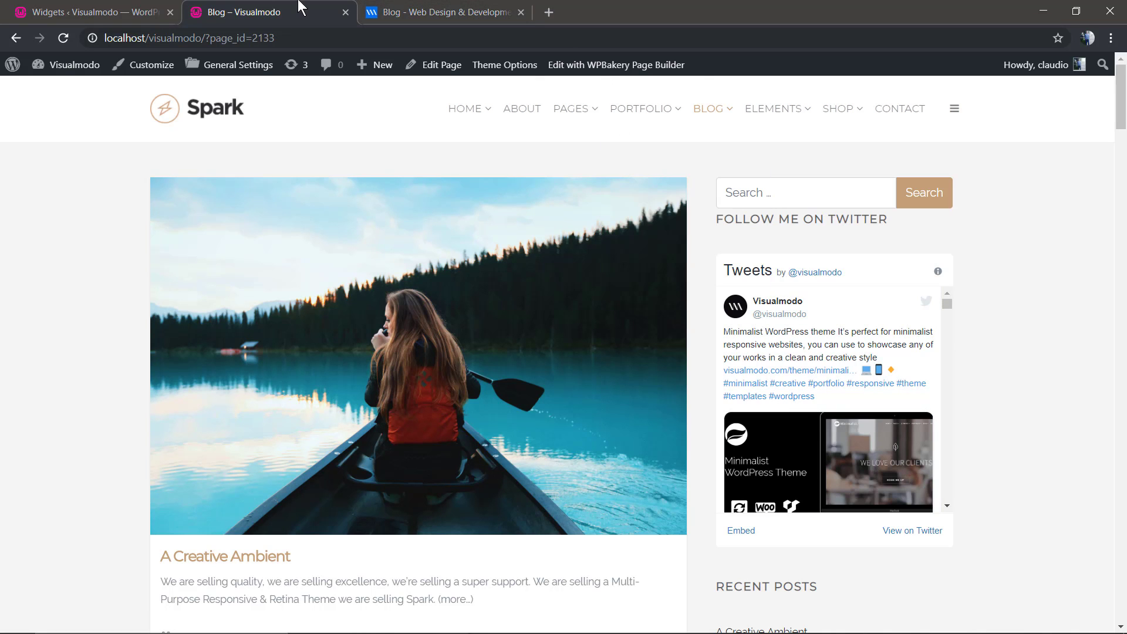
left_click(98, 13)
scroll(612, 293, "up", 5)
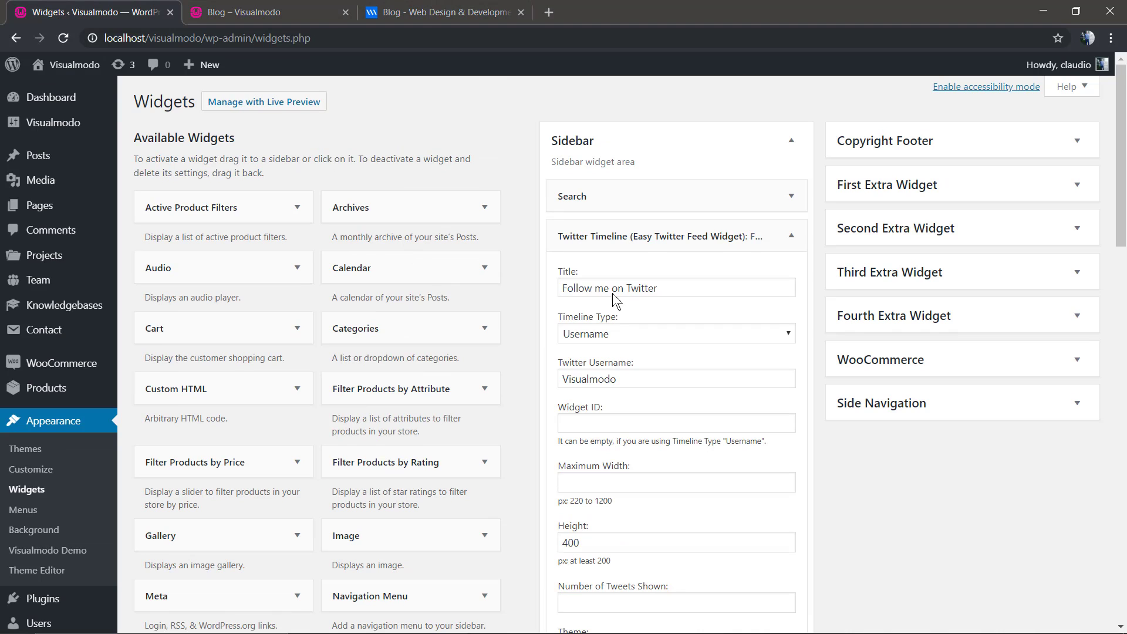
Clear the widget title, change the height from 400 to 700, and save
left_click(612, 293)
key("ctrl+a")
key("BackSpace")
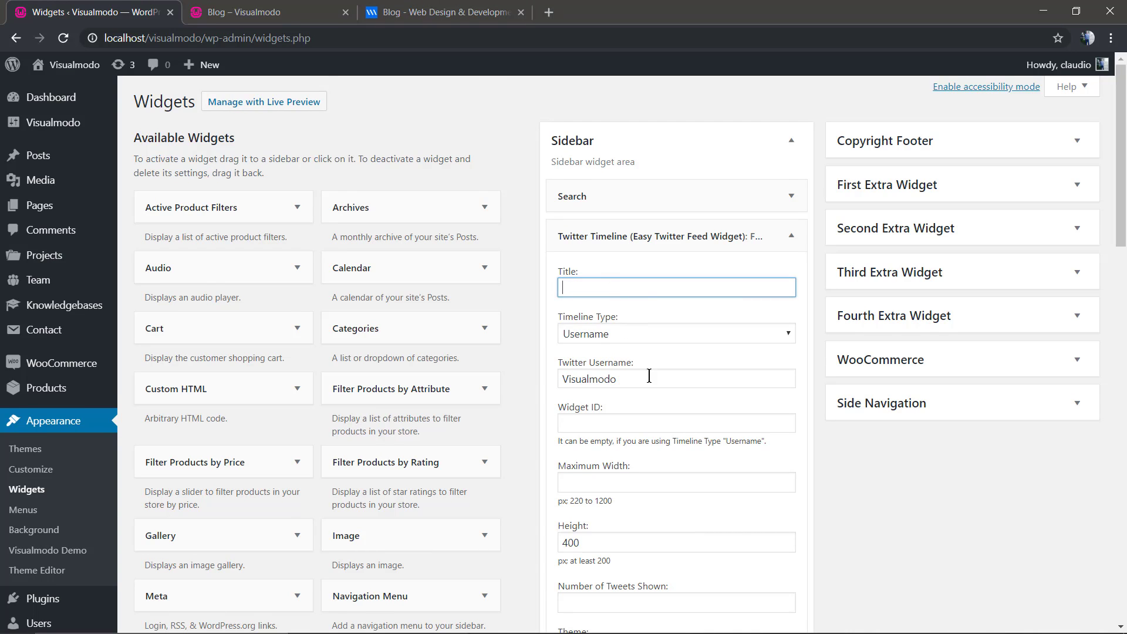
scroll(649, 376, "down", 3)
left_click(565, 301)
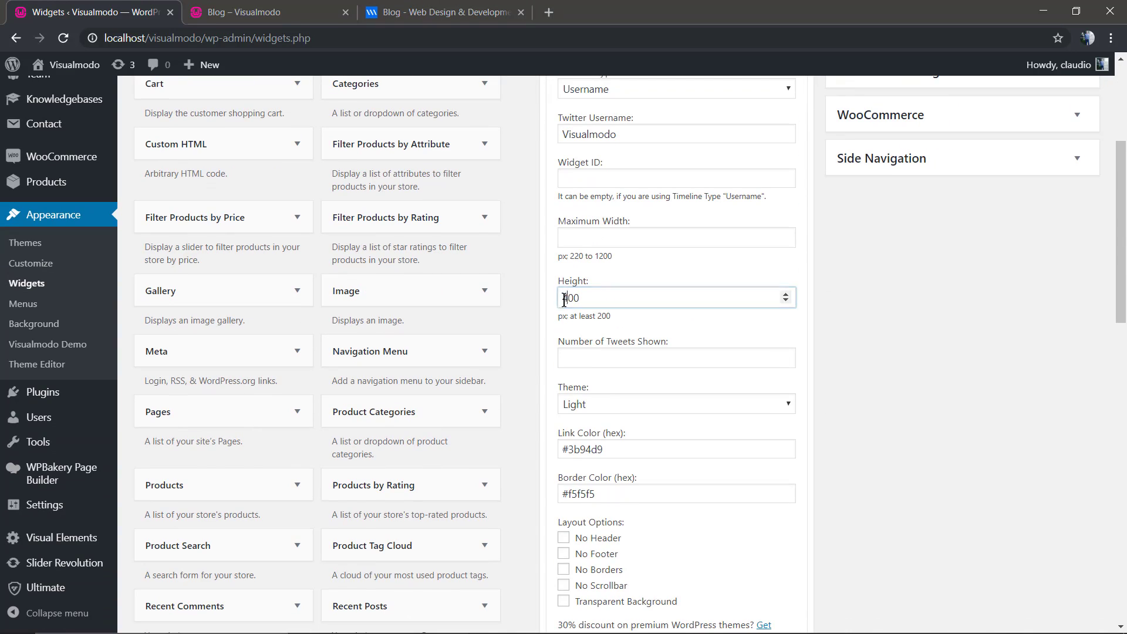
key("shift+Right")
type("7")
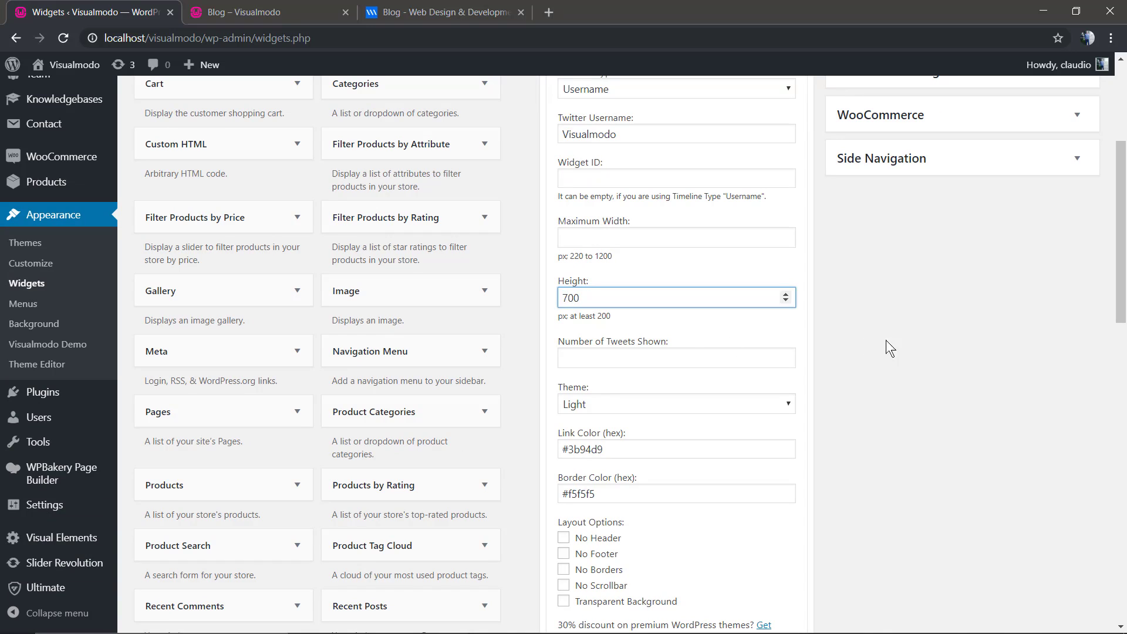
left_click(886, 341)
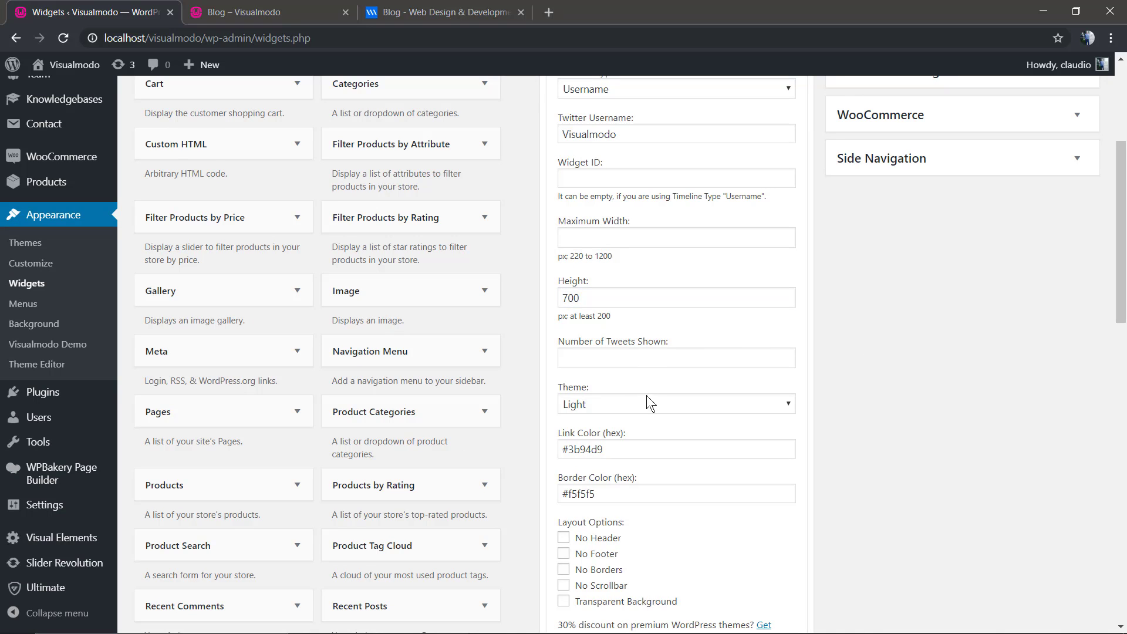
scroll(832, 455, "down", 3)
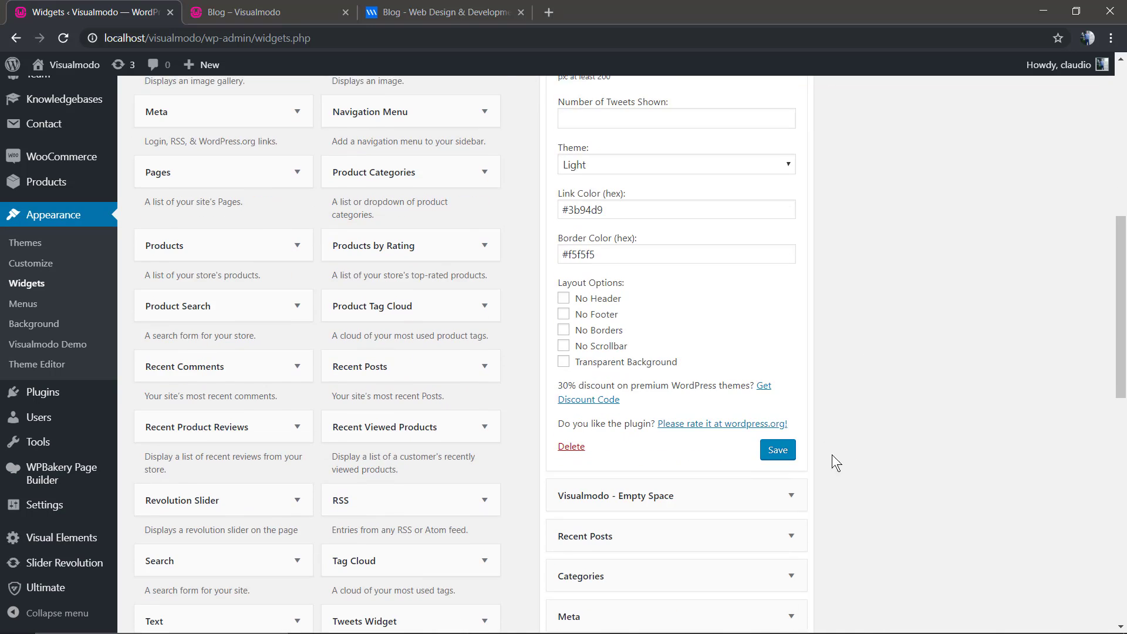
left_click(779, 449)
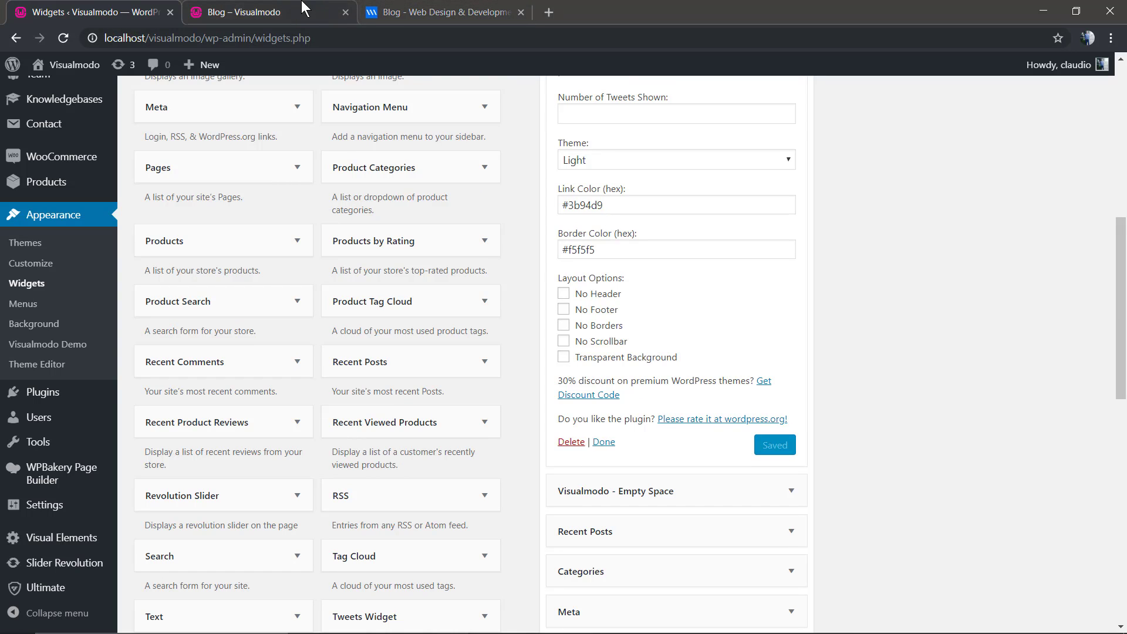
scroll(626, 220, "up", 2)
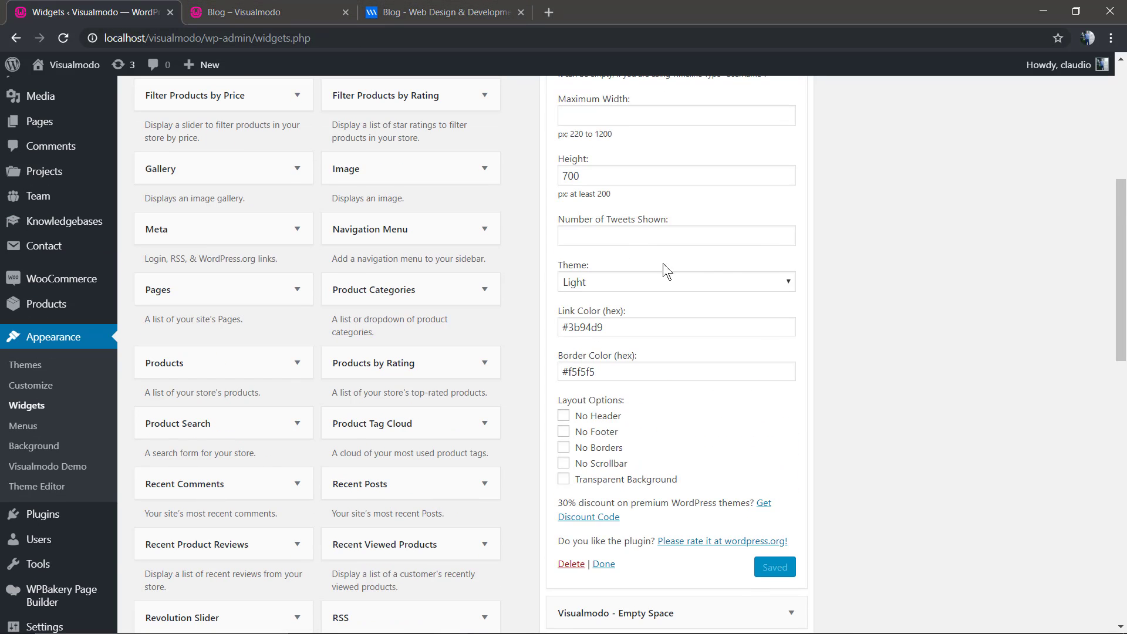
Remove the tweet limit, save, and reload the blog to see the taller timeline
left_click(786, 233)
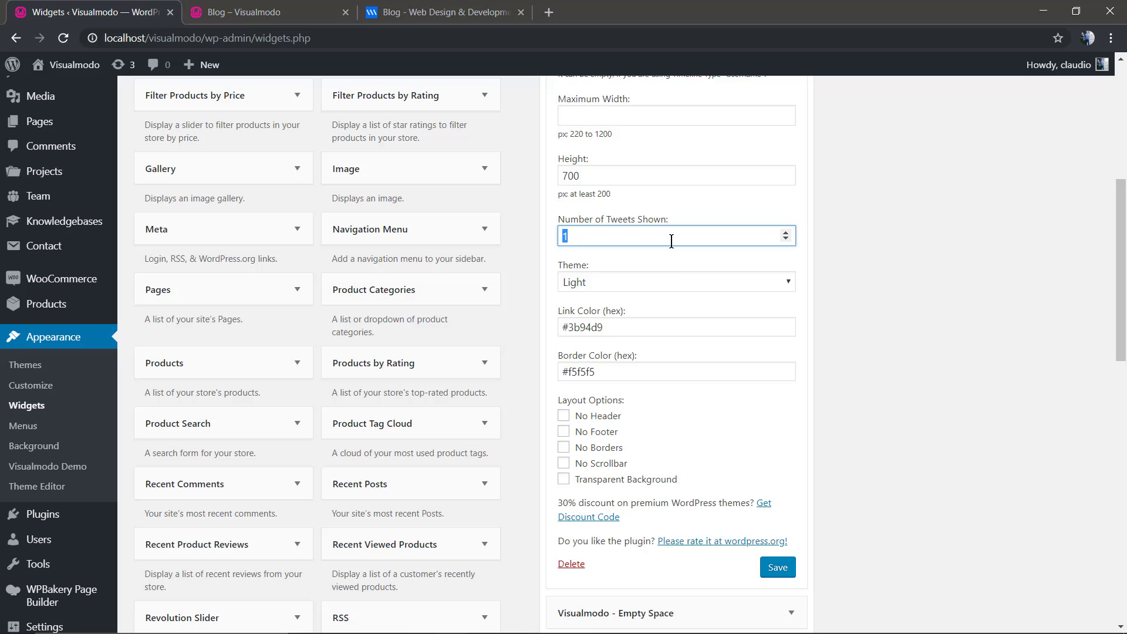
key("BackSpace")
left_click(775, 568)
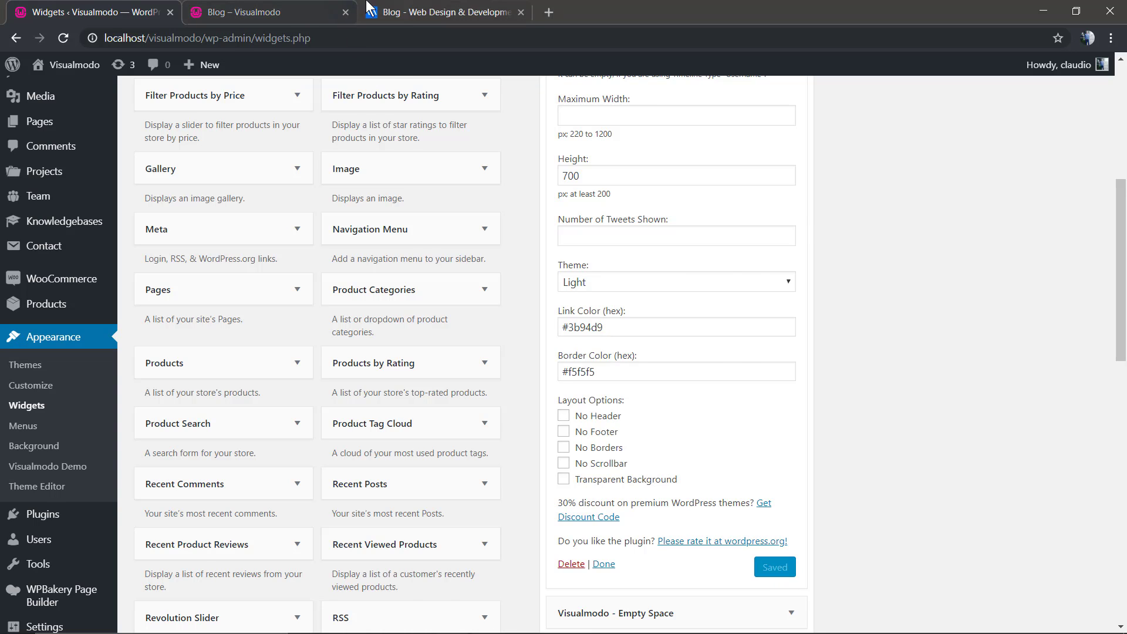
key("ctrl+Tab")
key("F5")
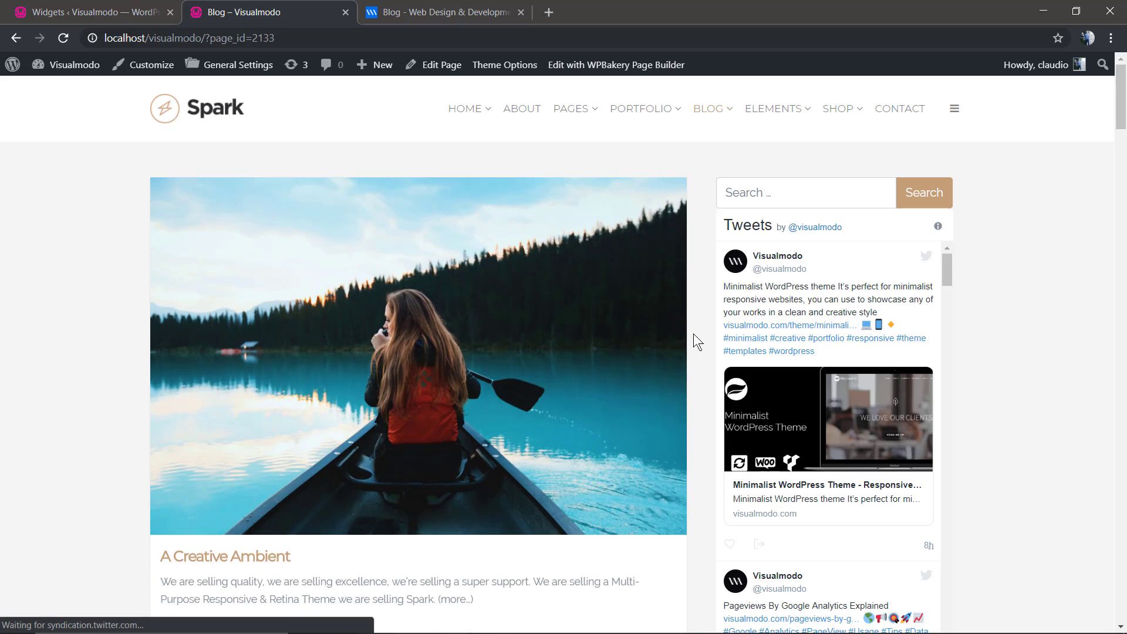
scroll(693, 334, "down", 3)
scroll(693, 334, "down", 1)
scroll(693, 335, "up", 3)
scroll(815, 353, "down", 3)
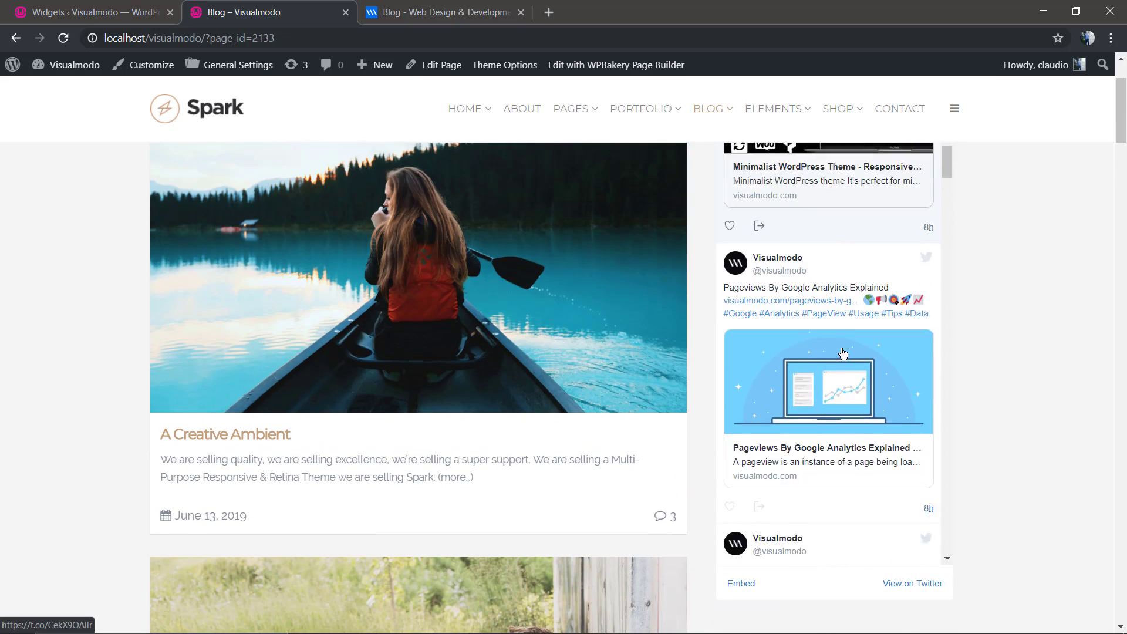
scroll(816, 353, "down", 3)
scroll(793, 379, "down", 3)
scroll(765, 409, "down", 3)
scroll(764, 410, "up", 3)
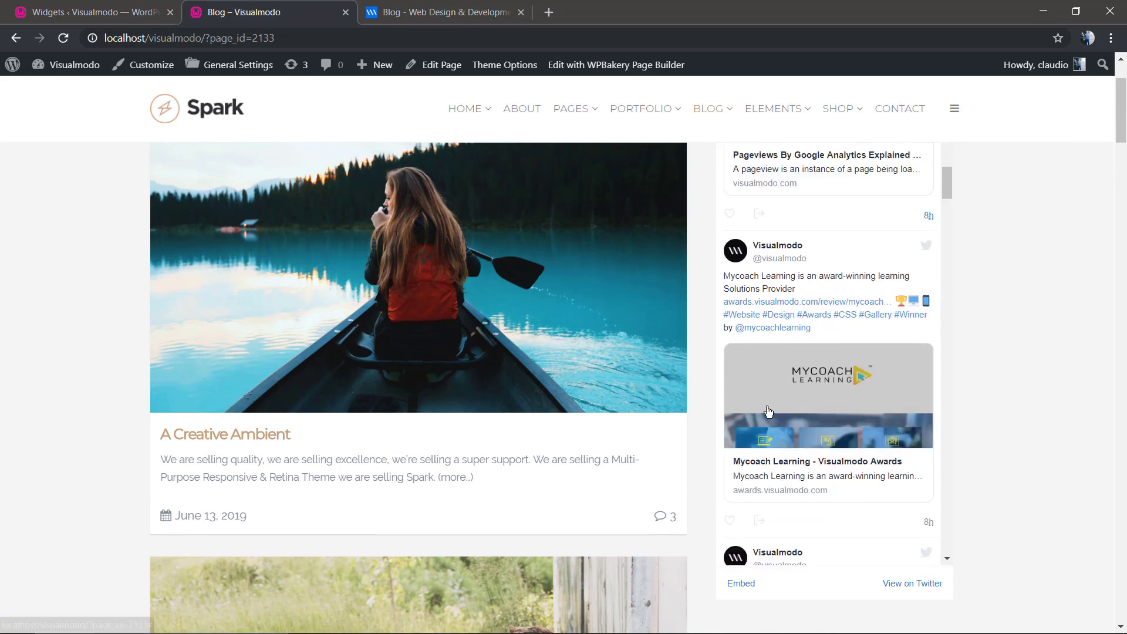
scroll(704, 401, "up", 3)
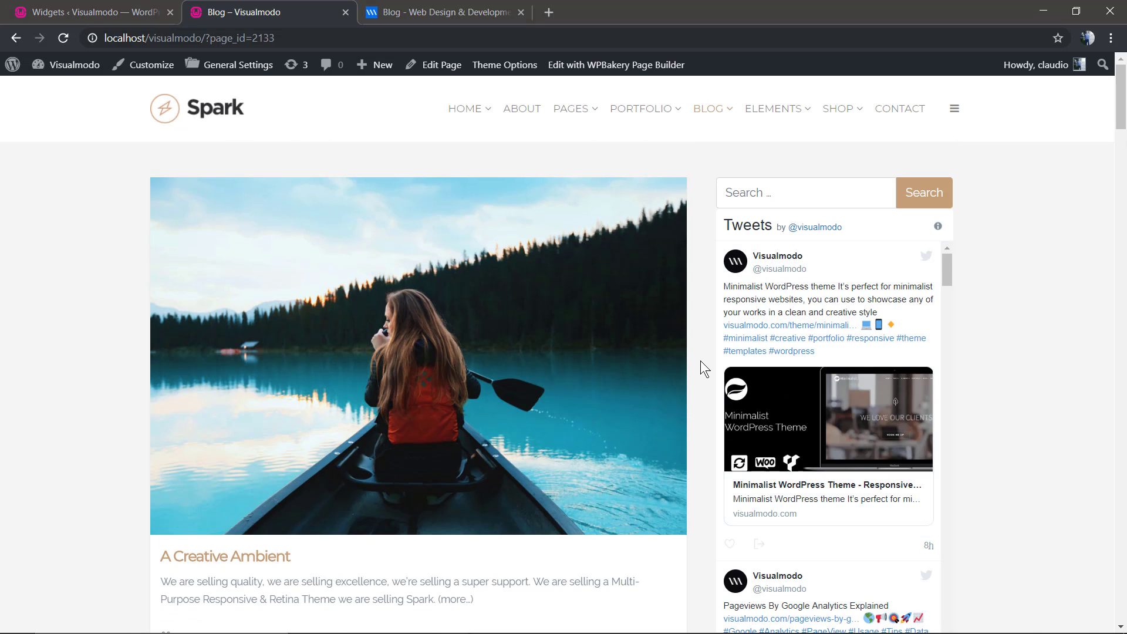
Move the Empty Space widget above the Twitter Timeline, then reload the blog to check
left_click(139, 12)
scroll(524, 327, "up", 5)
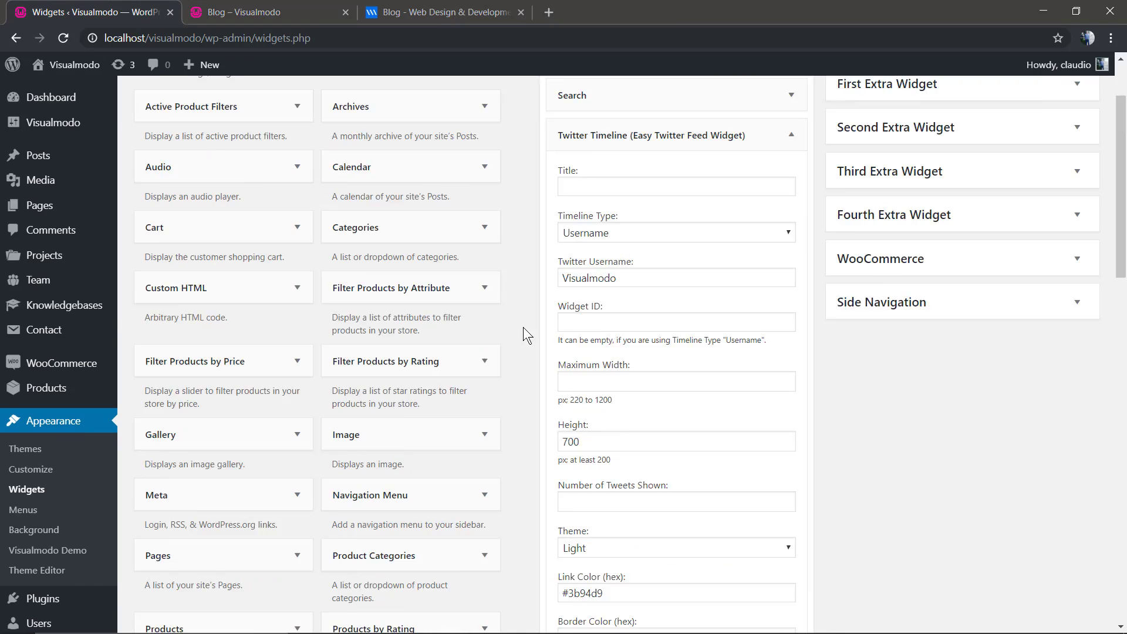
scroll(577, 333, "up", 2)
left_click(623, 236)
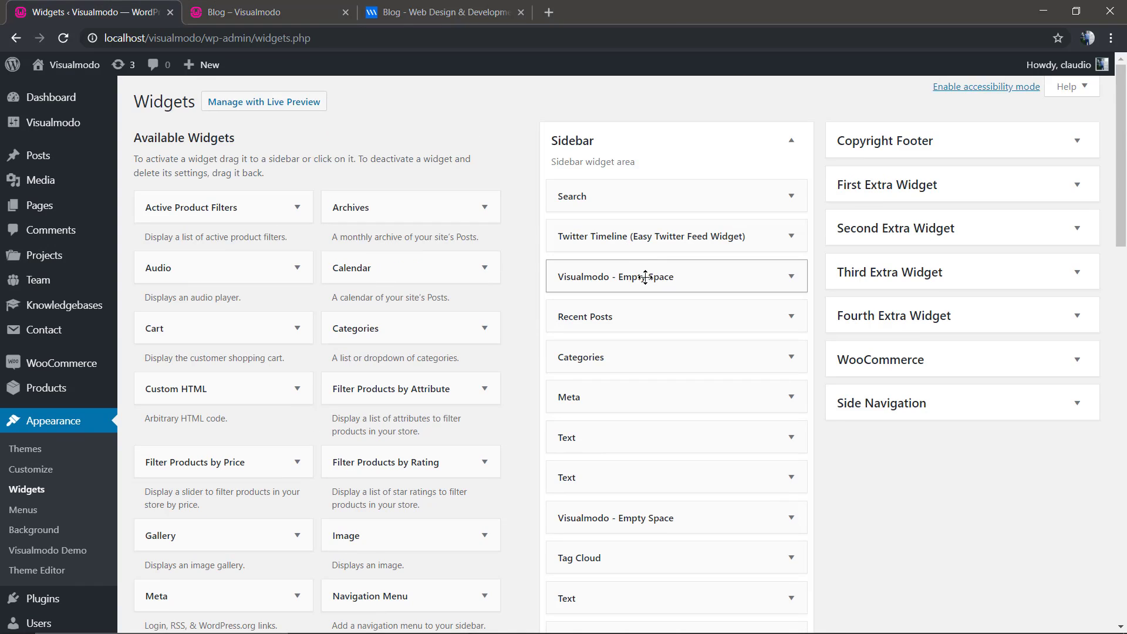
mouse_move(647, 276)
left_mouse_down()
mouse_move(648, 219)
mouse_move(657, 221)
left_mouse_up()
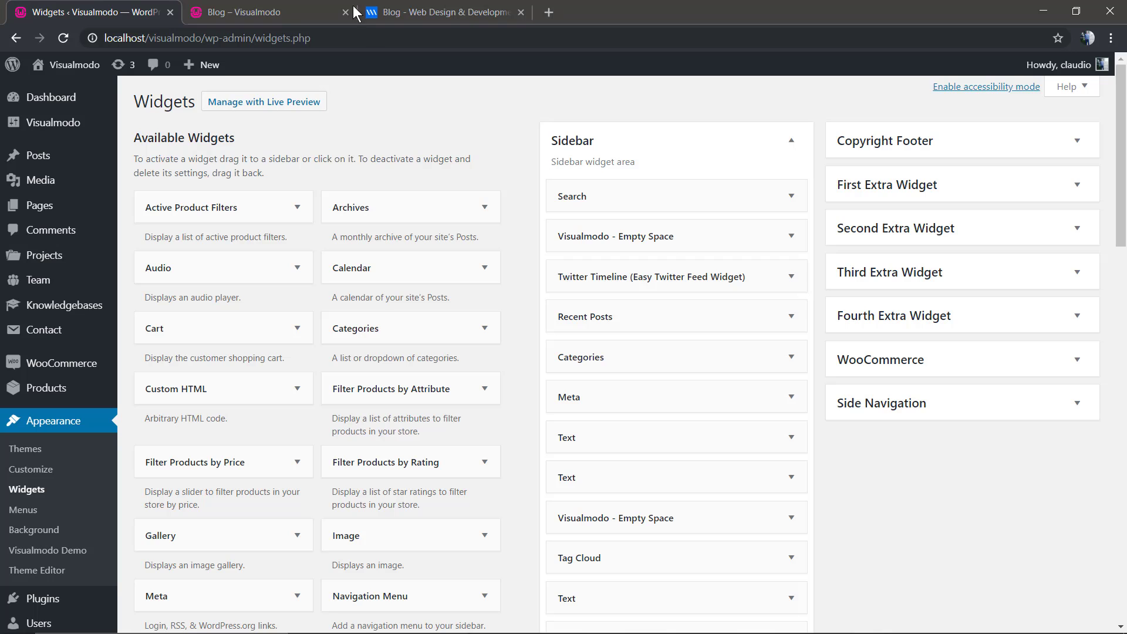
left_click(294, 11)
key("F5")
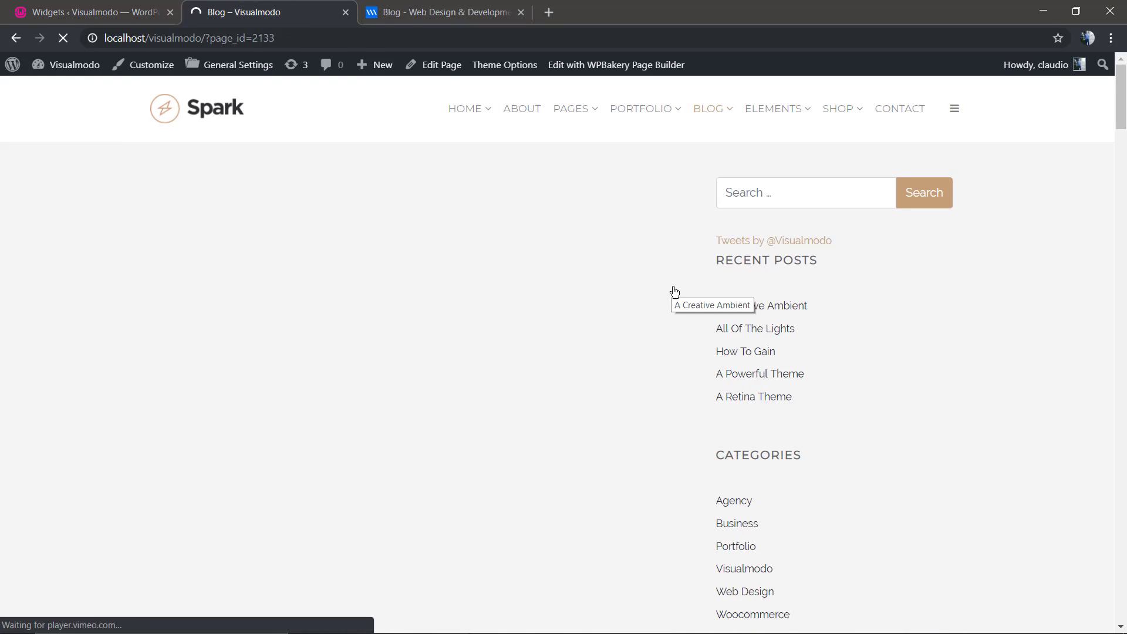
scroll(690, 296, "down", 1)
scroll(689, 296, "down", 3)
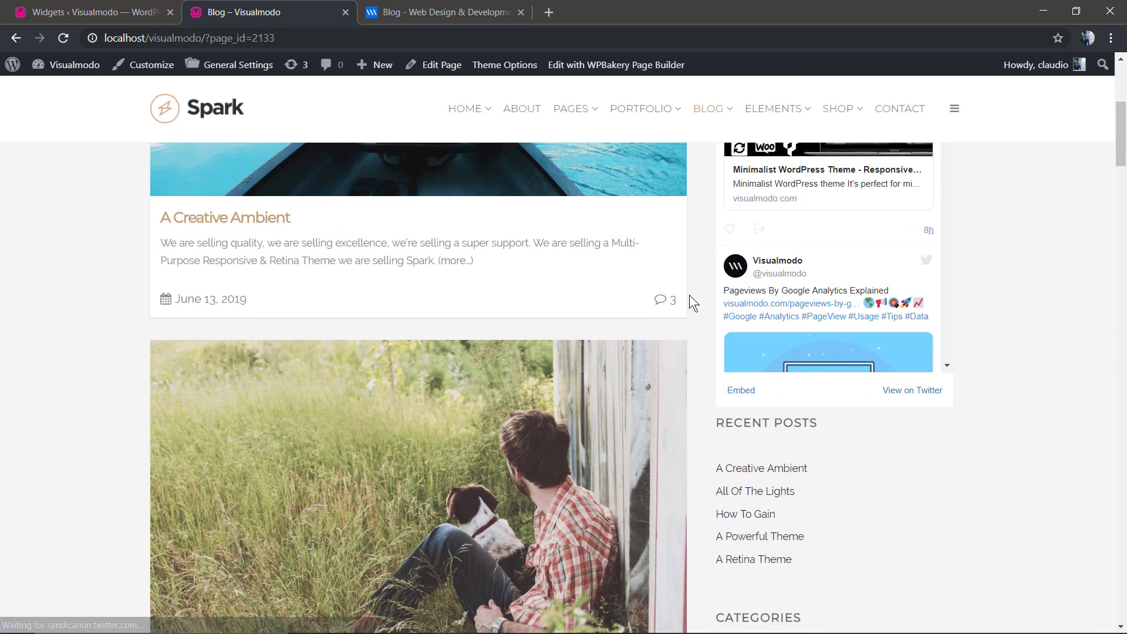
scroll(690, 295, "up", 1)
scroll(690, 295, "up", 3)
scroll(690, 295, "down", 5)
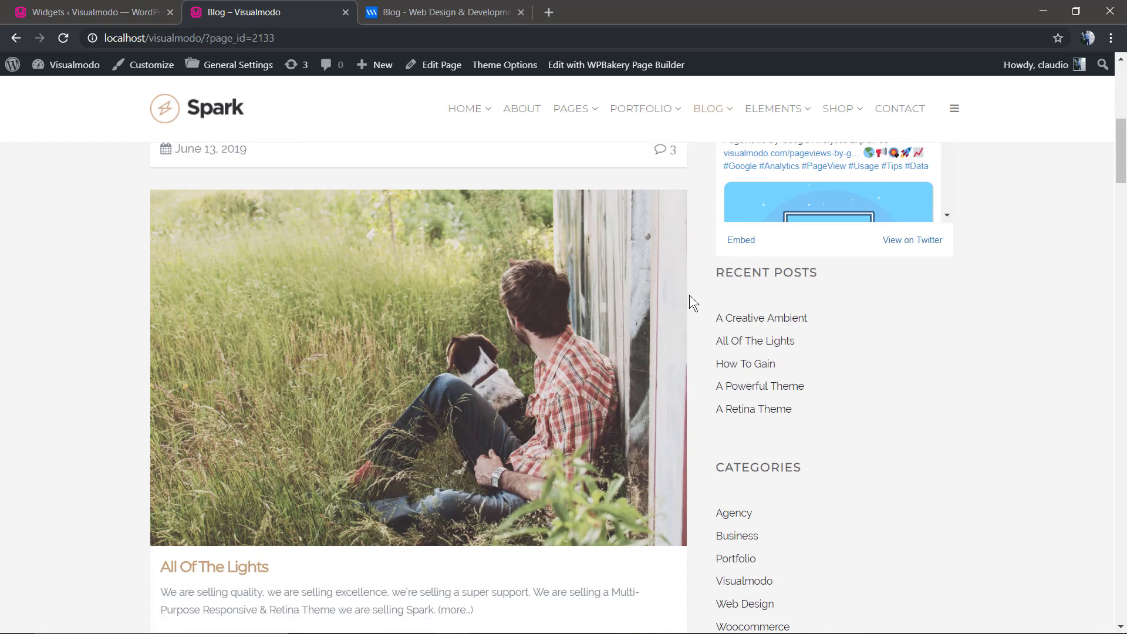
scroll(675, 310, "up", 2)
scroll(674, 309, "up", 3)
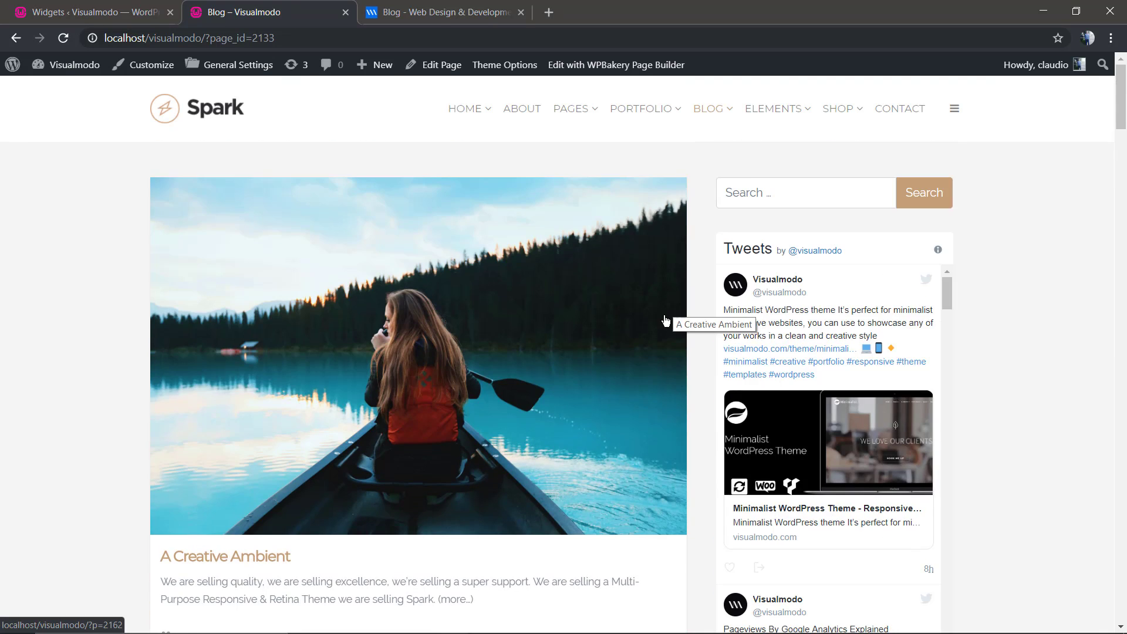
Remove the Twitter Timeline widget from the sidebar and activate the Custom Twitter Feeds plugin
left_click(137, 11)
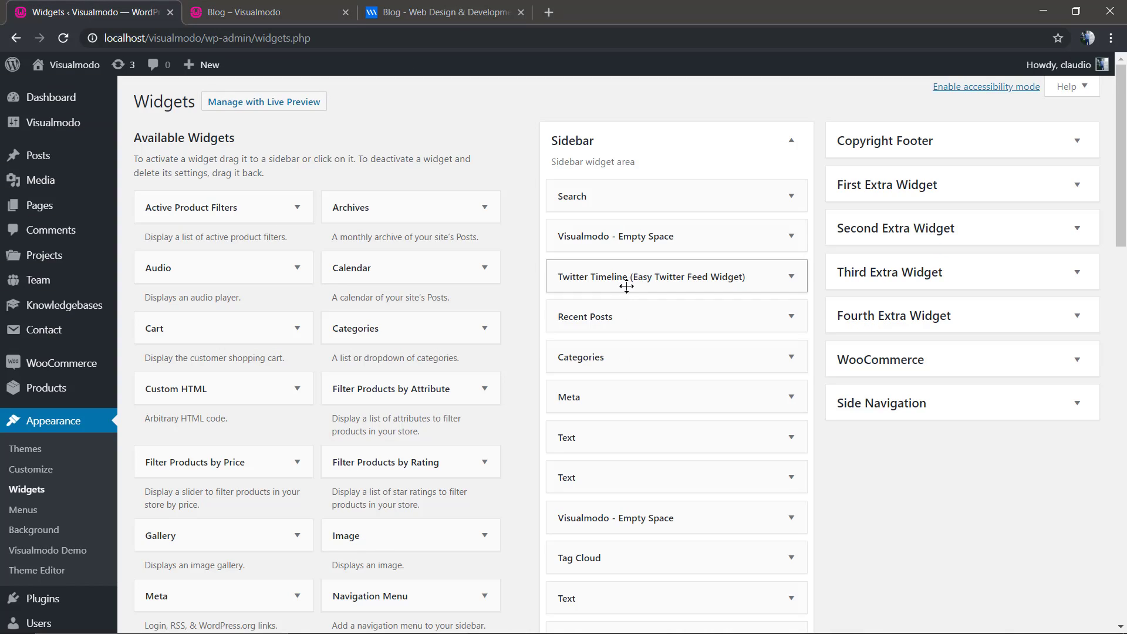
left_click_drag(629, 285, 183, 340)
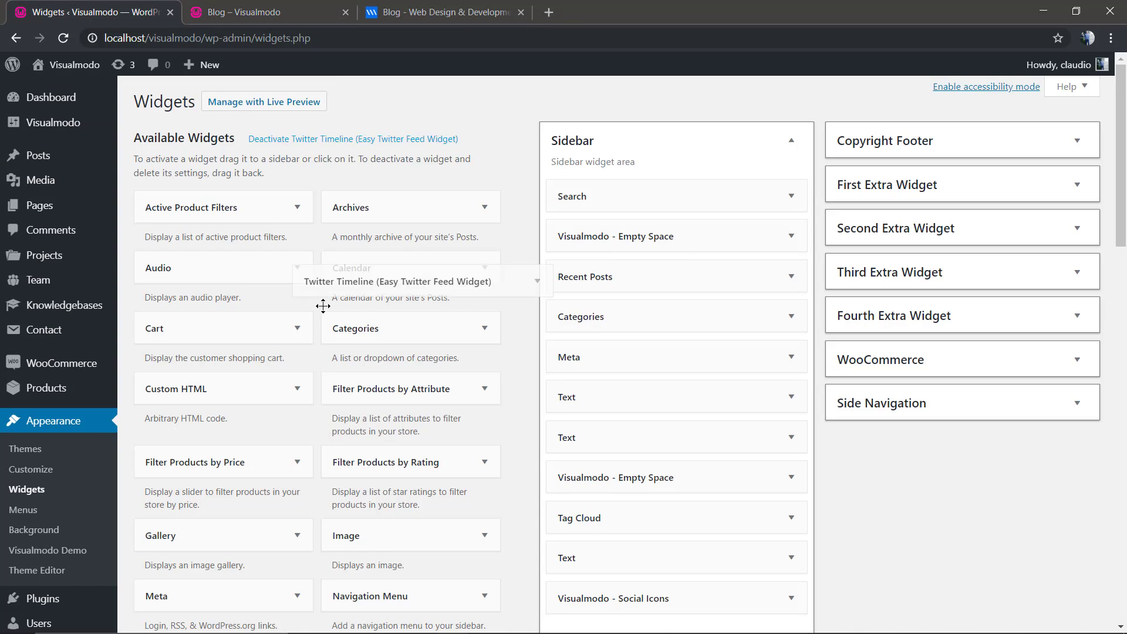
scroll(27, 516, "down", 3)
left_click(40, 475)
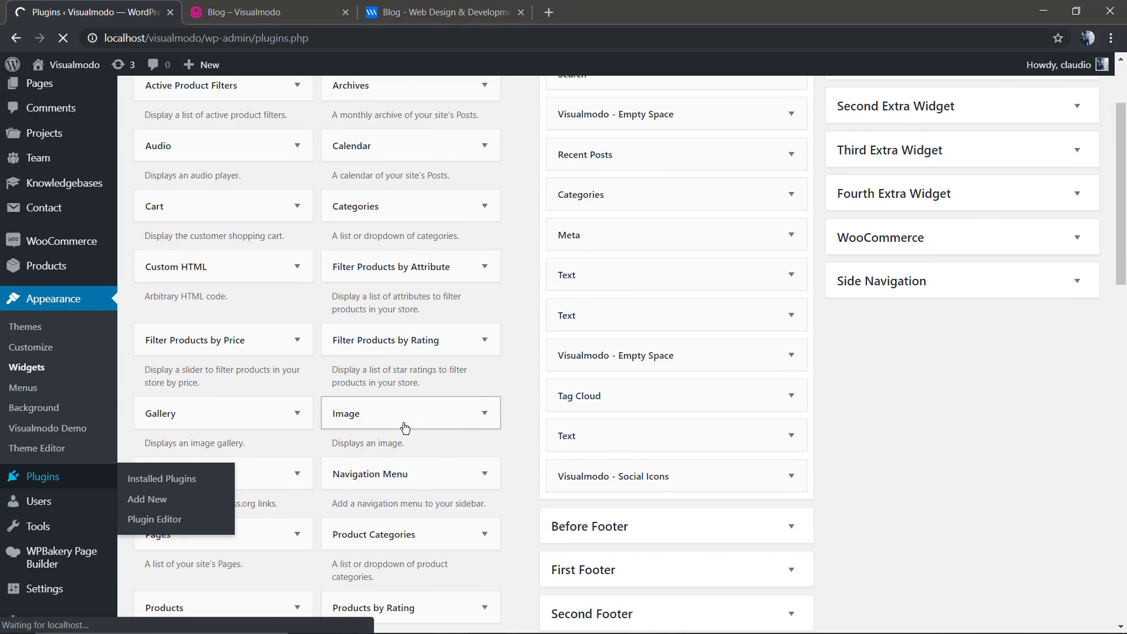
scroll(416, 415, "down", 3)
scroll(416, 415, "down", 1)
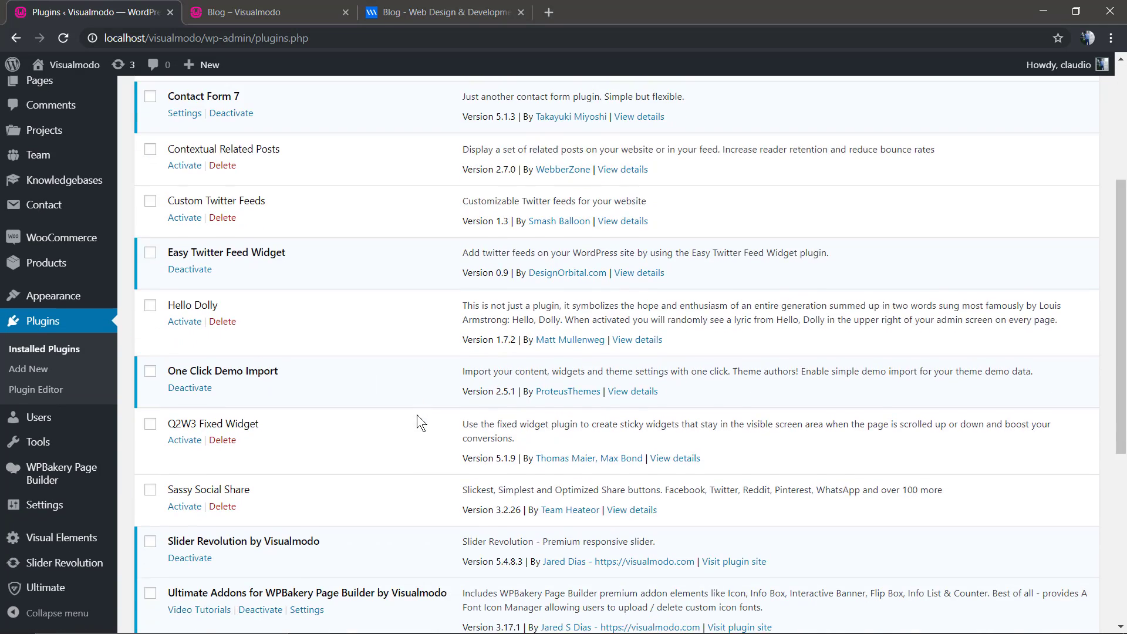
scroll(416, 414, "up", 3)
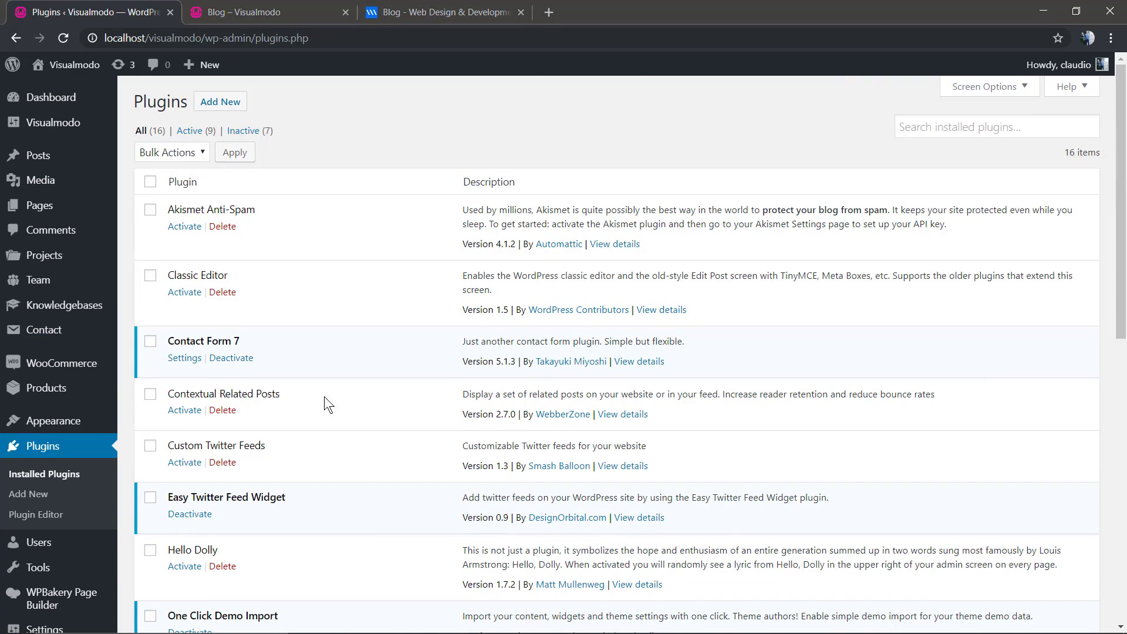
triple_click(263, 446)
left_click(264, 446)
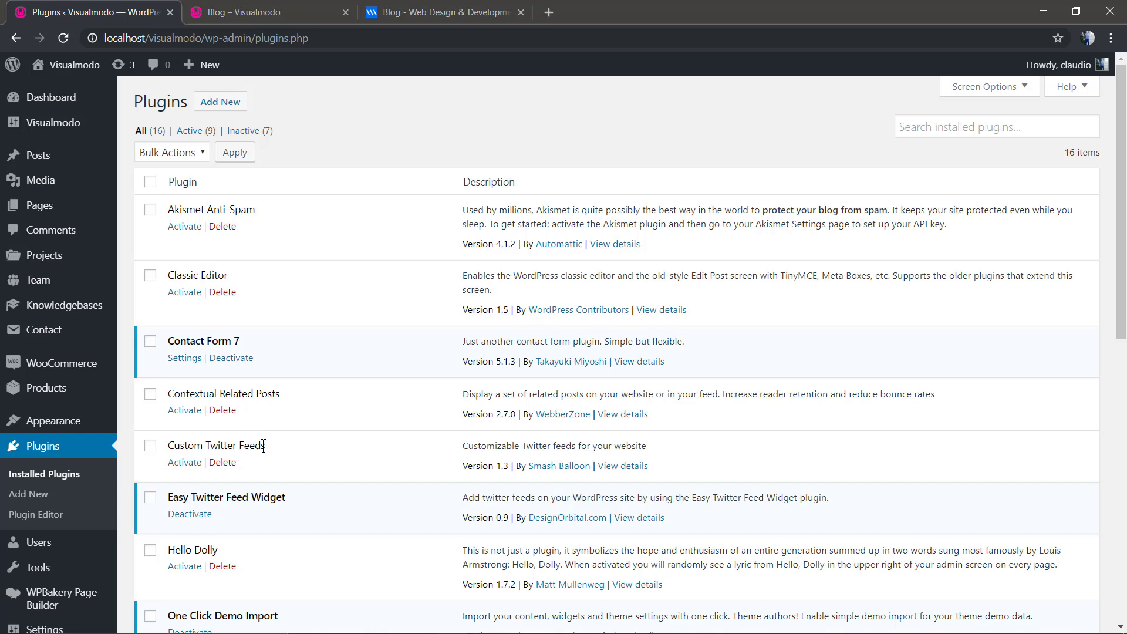
left_click(186, 461)
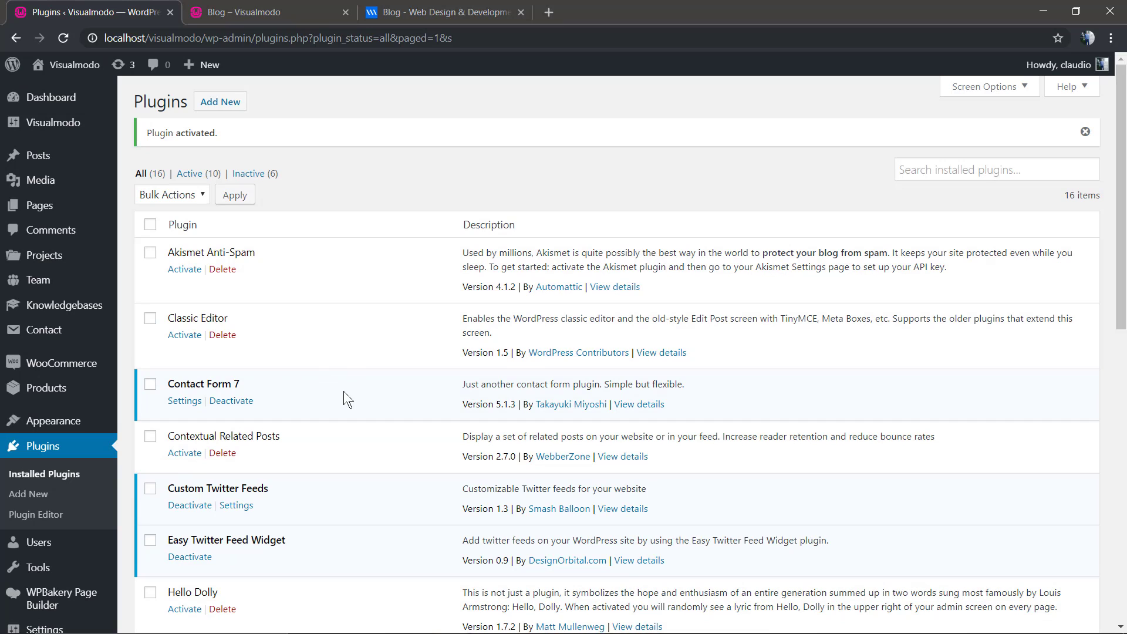
scroll(199, 406, "down", 2)
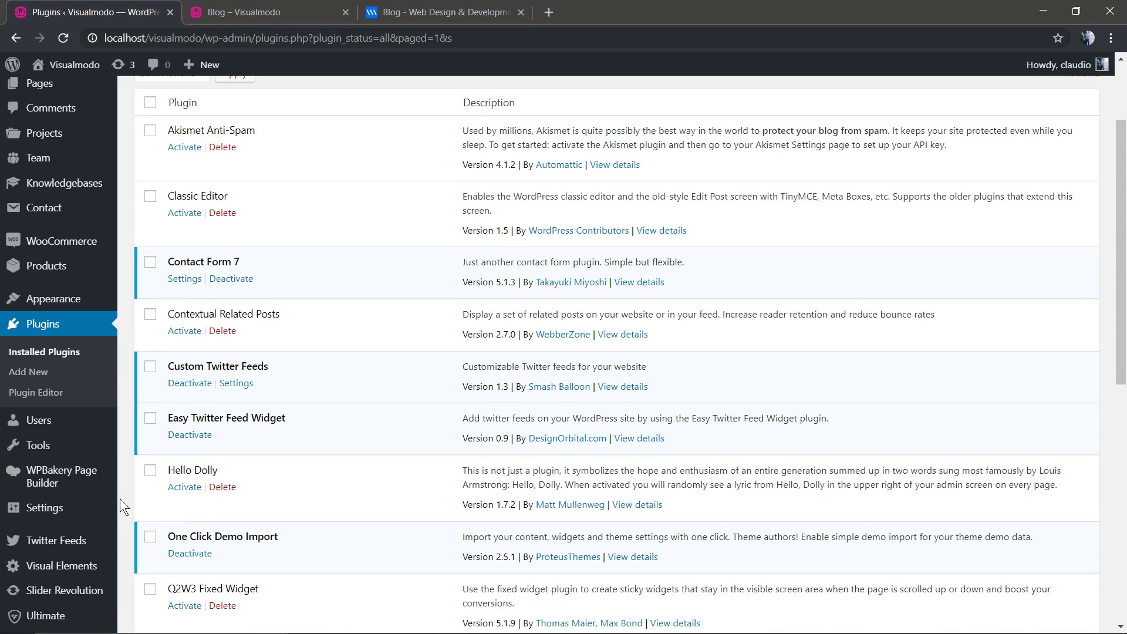
Set the Custom Twitter Feeds User Timeline to Visualmodo and save the settings
left_click(69, 547)
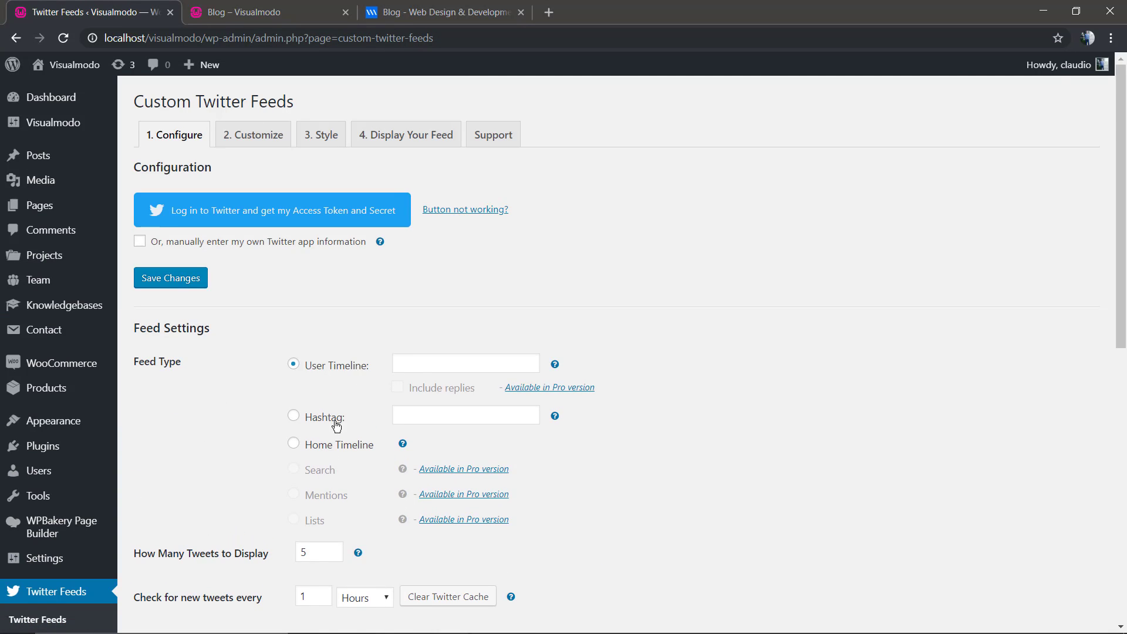
left_click(427, 363)
left_click(554, 364)
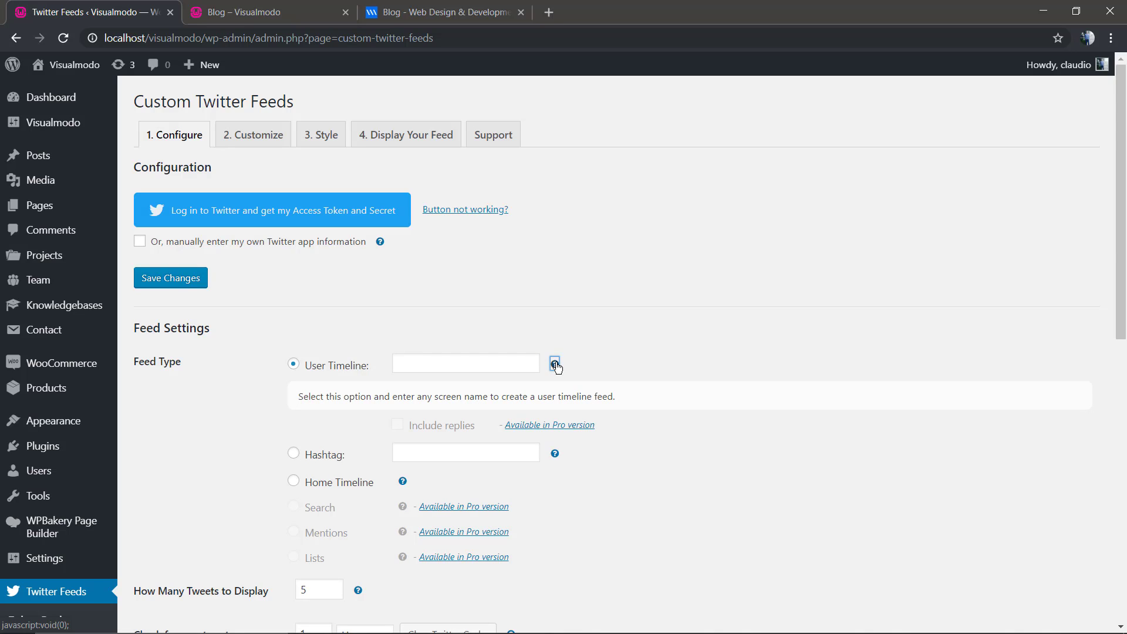
left_click(411, 371)
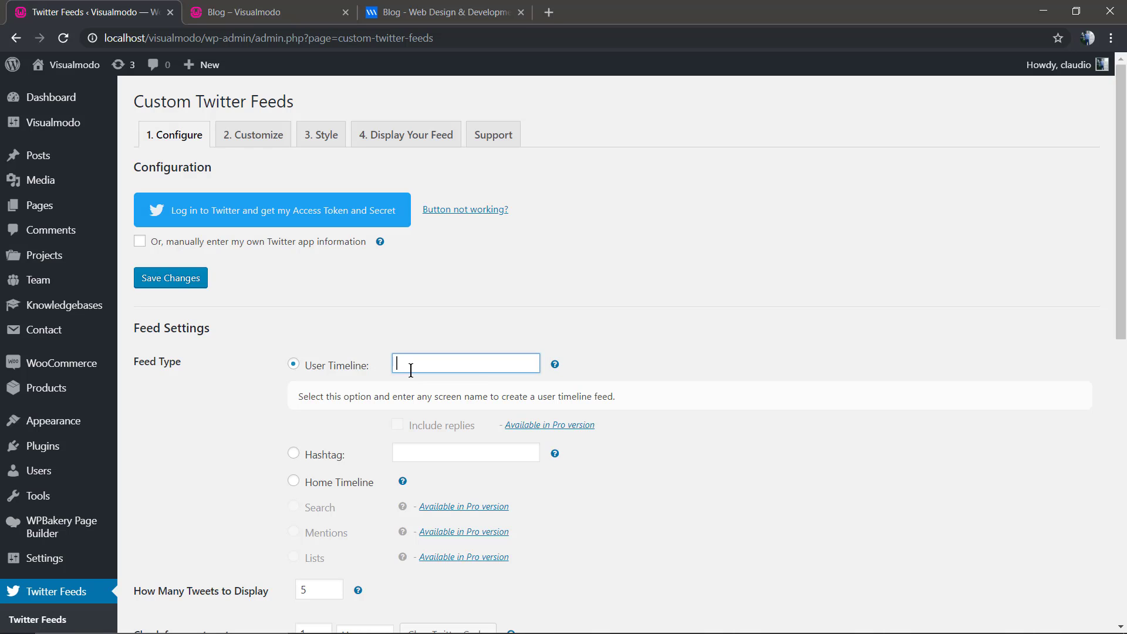
type("Visualmodo")
left_click(233, 424)
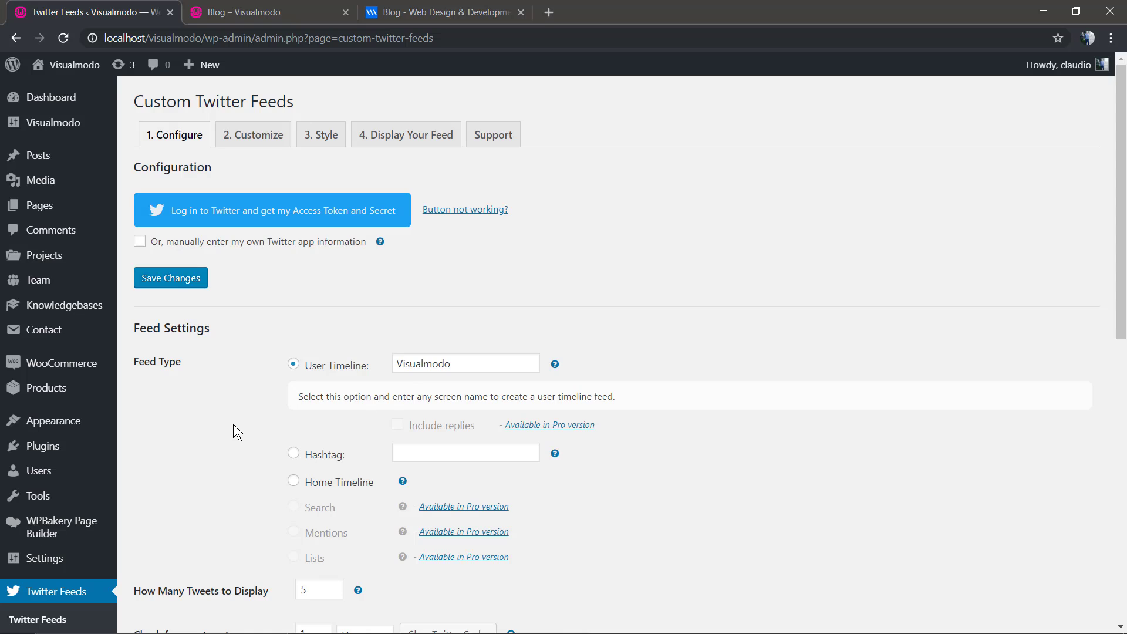
scroll(233, 424, "down", 2)
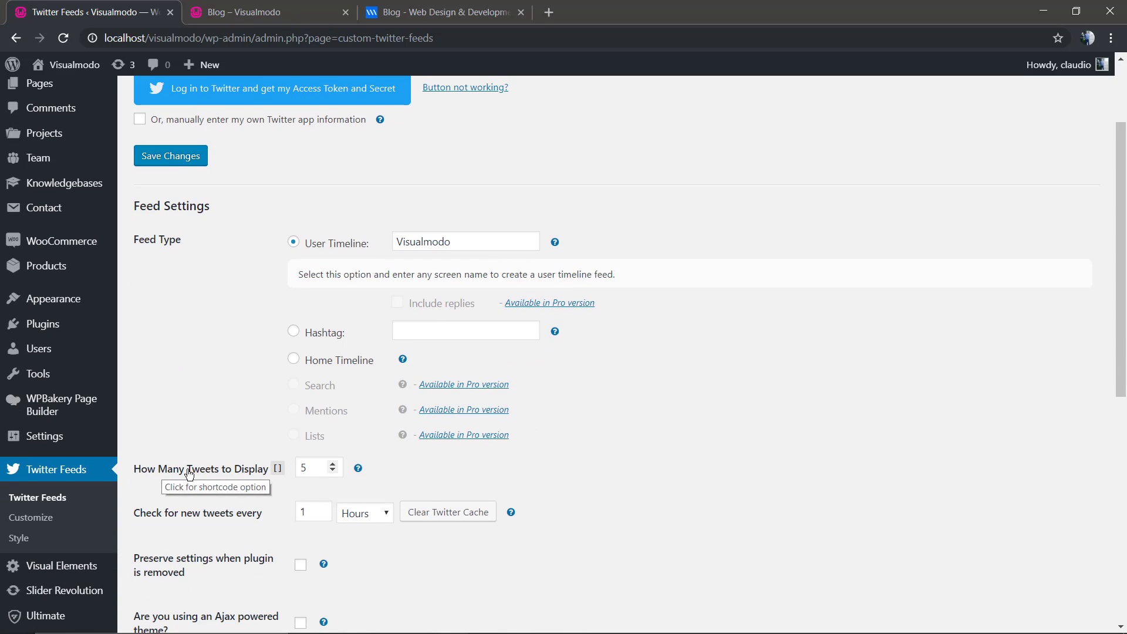
scroll(280, 482, "down", 2)
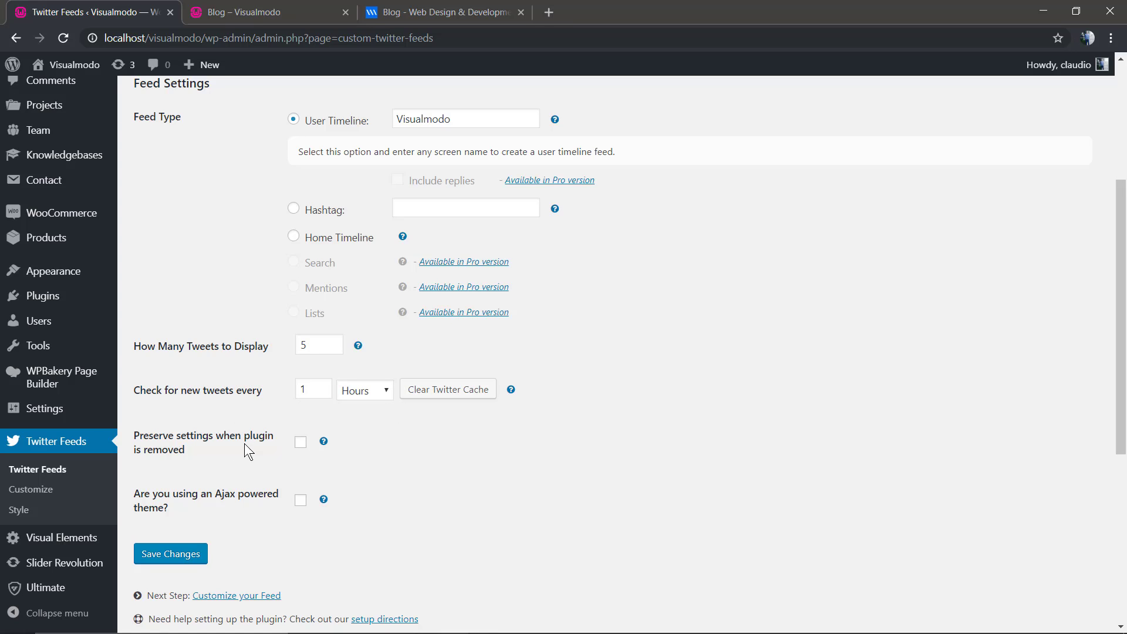
left_click(179, 555)
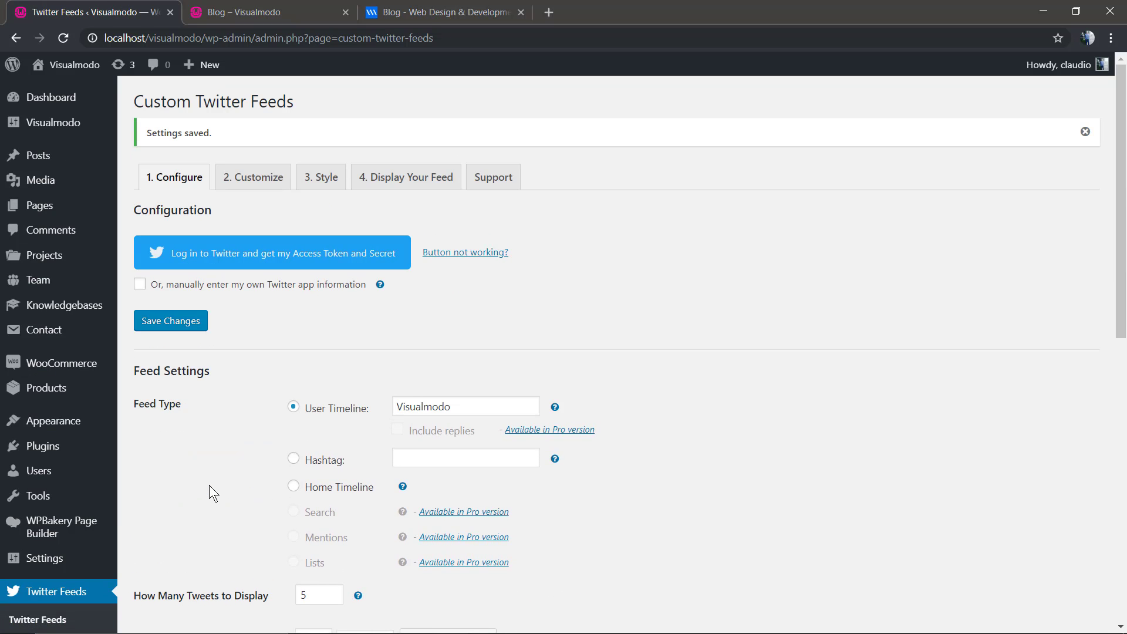
scroll(209, 485, "down", 2)
scroll(208, 483, "up", 2)
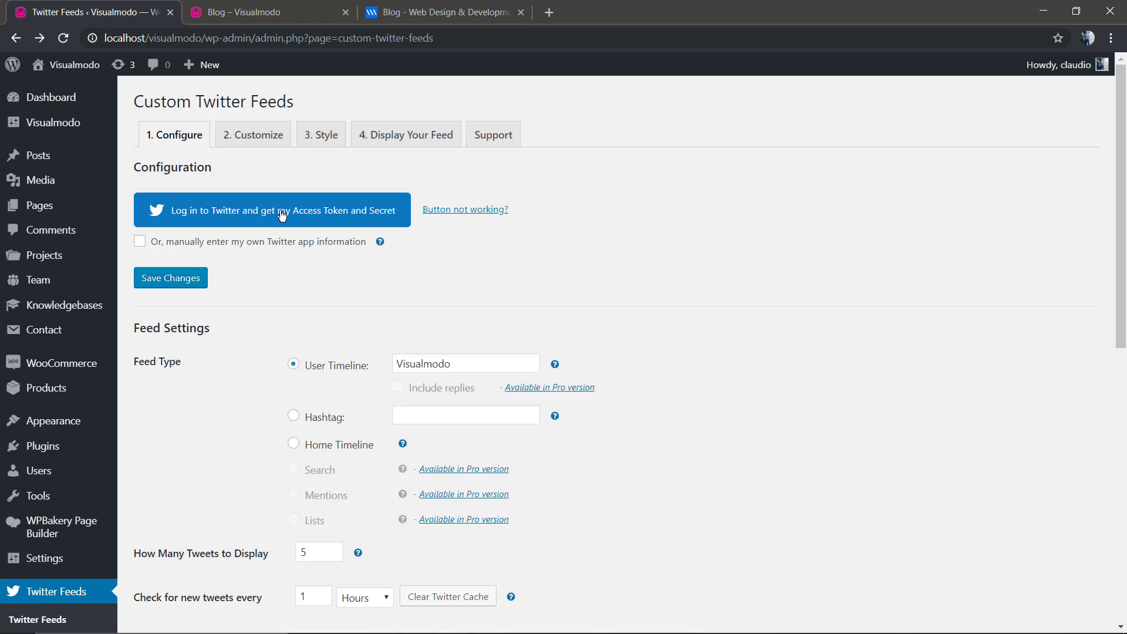
Authorize the Twitter login and save the retrieved access token and secret
left_click(281, 214)
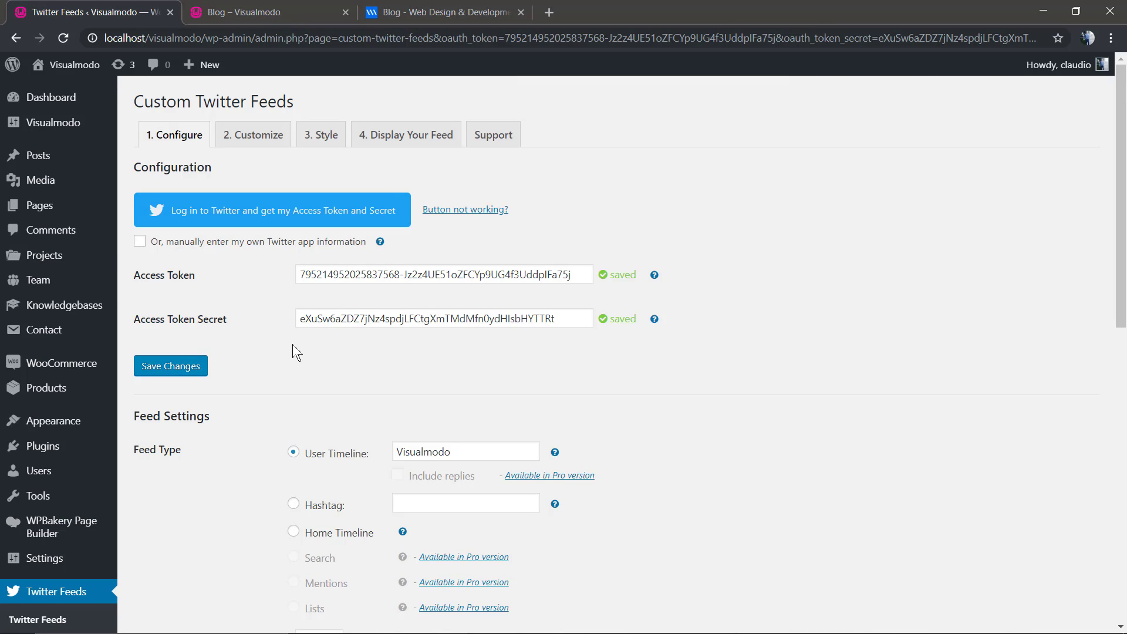
left_click(168, 366)
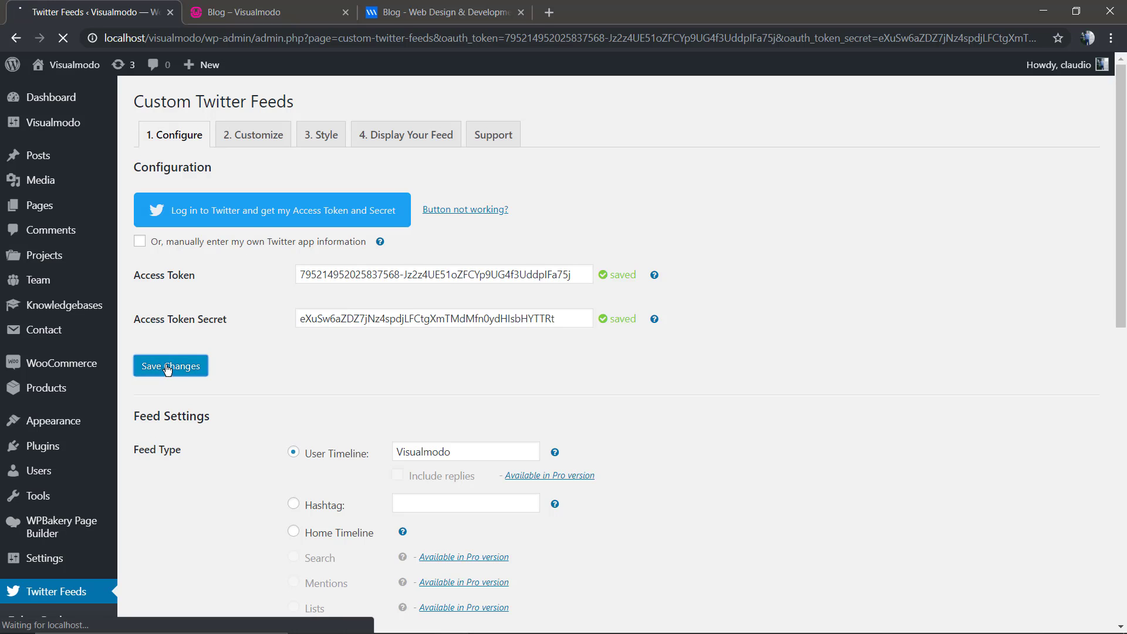
scroll(235, 370, "down", 3)
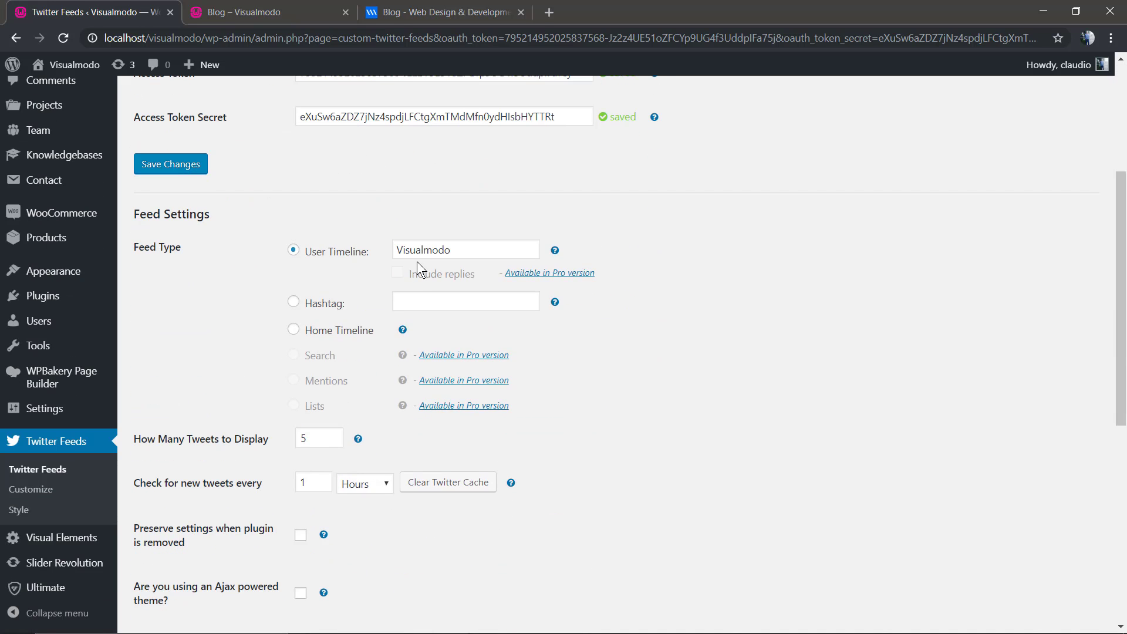
scroll(239, 326, "down", 2)
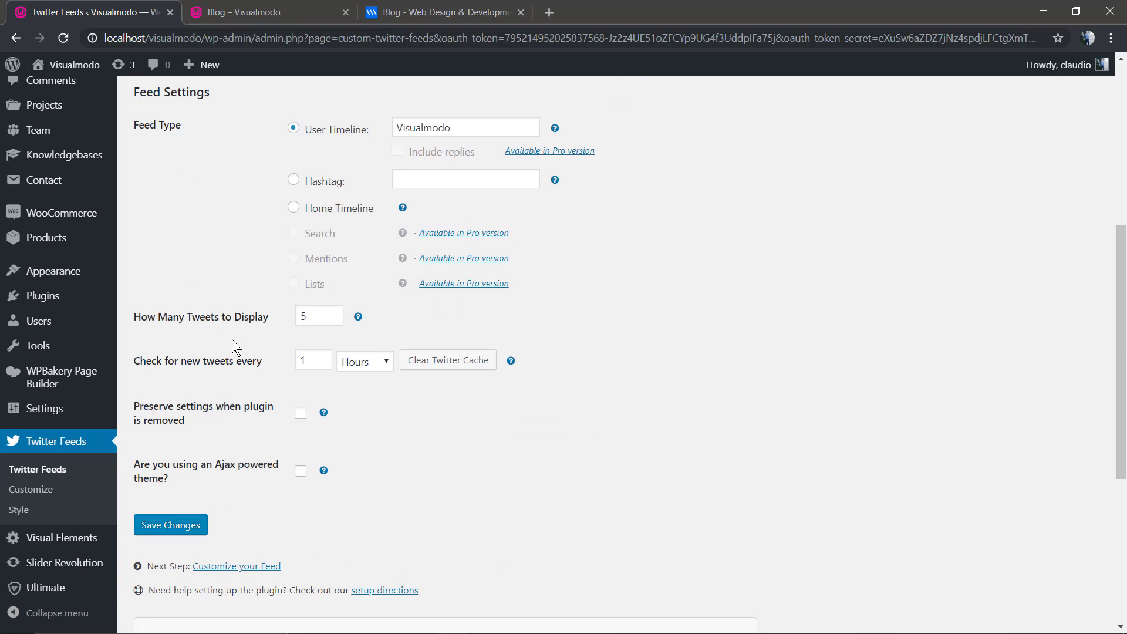
scroll(234, 352, "up", 2)
scroll(234, 347, "up", 3)
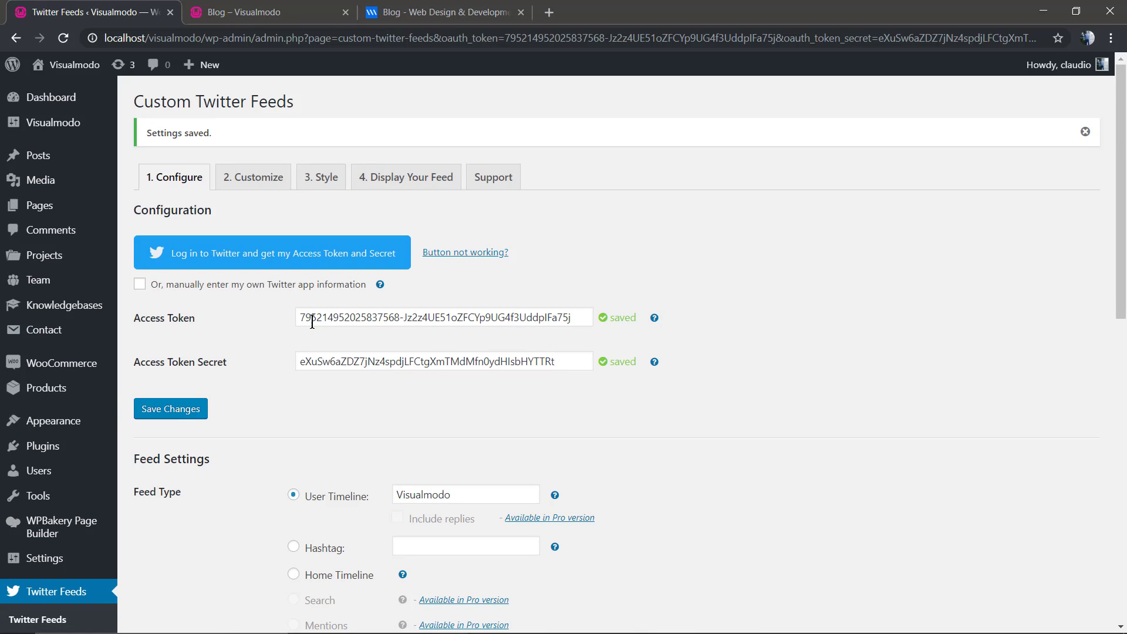
Review the Customize and Style tabs, leaving the default layout and colours unchanged
left_click(258, 179)
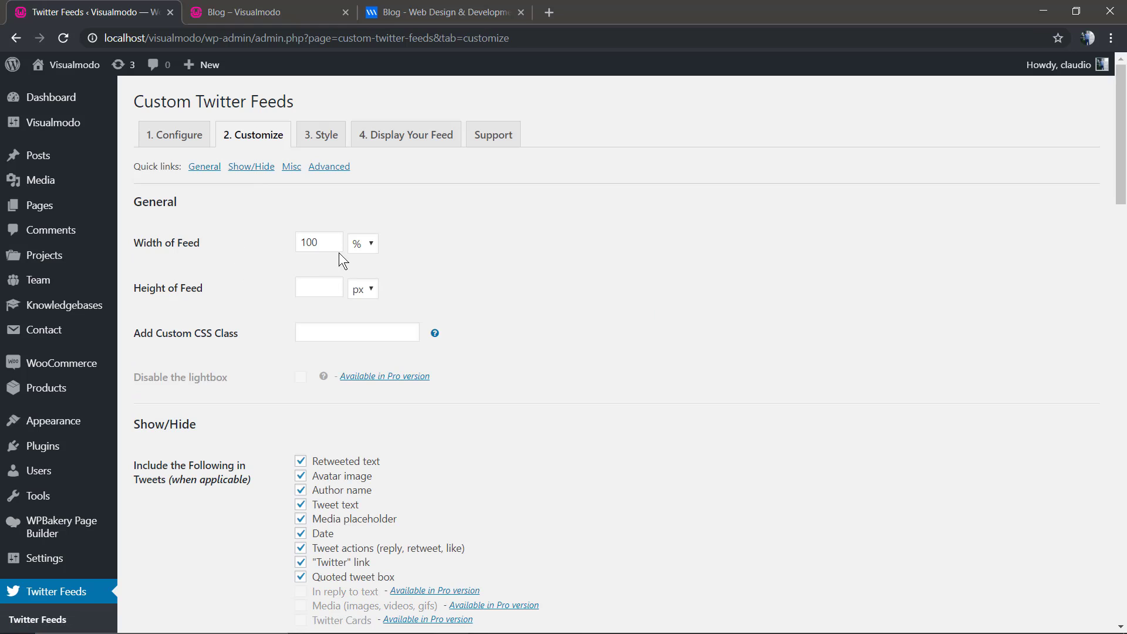
left_click(310, 288)
scroll(271, 335, "down", 3)
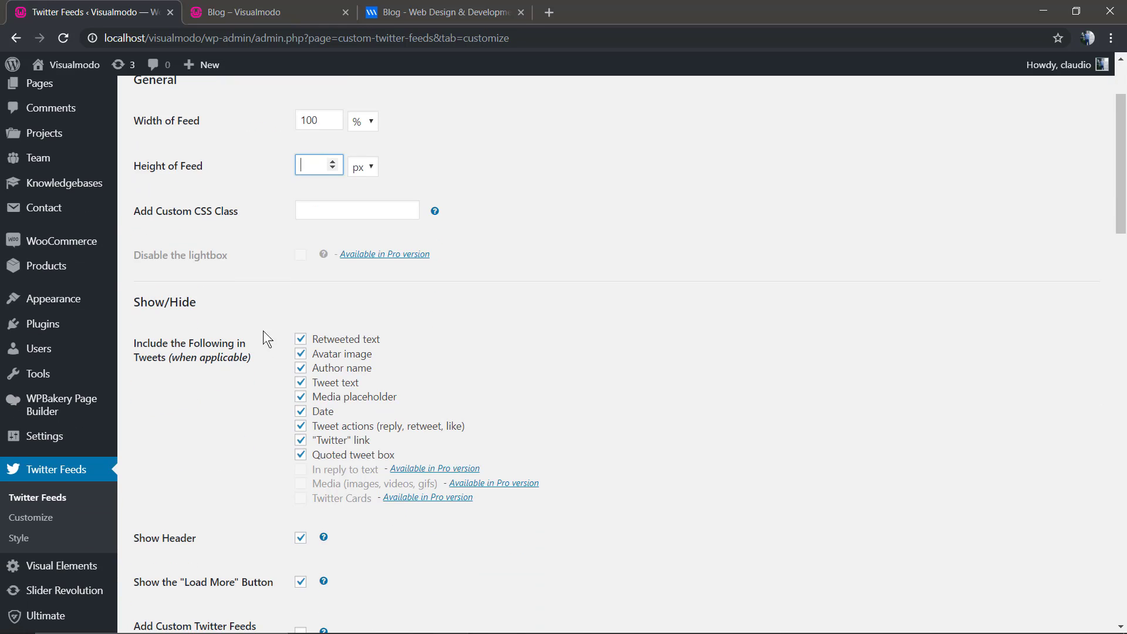
scroll(274, 360, "down", 3)
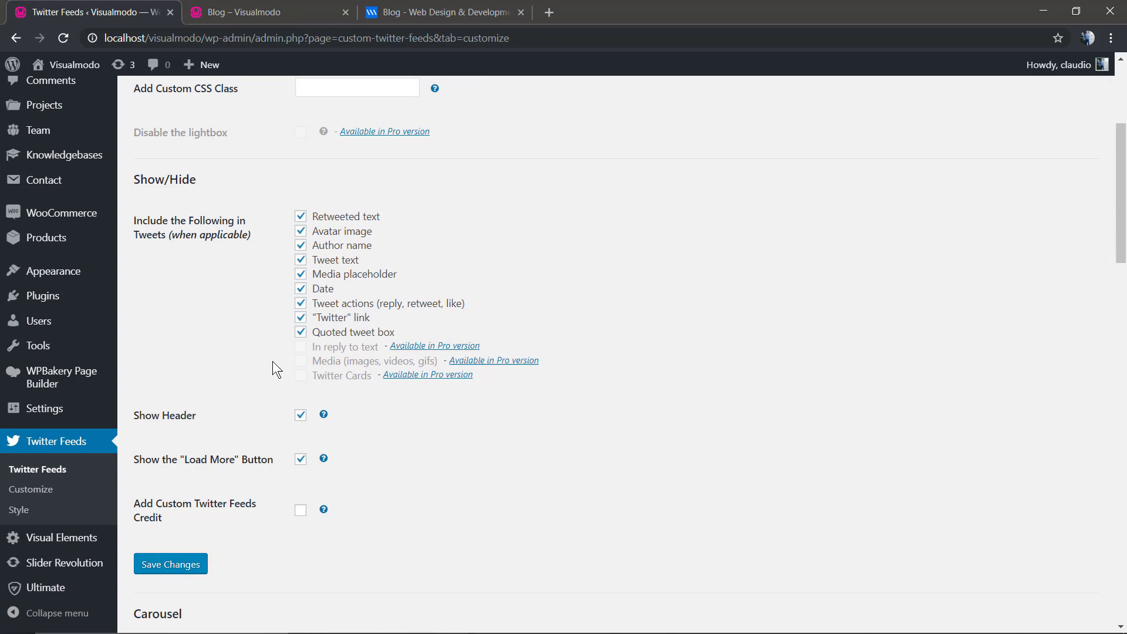
scroll(272, 361, "down", 3)
scroll(263, 369, "down", 3)
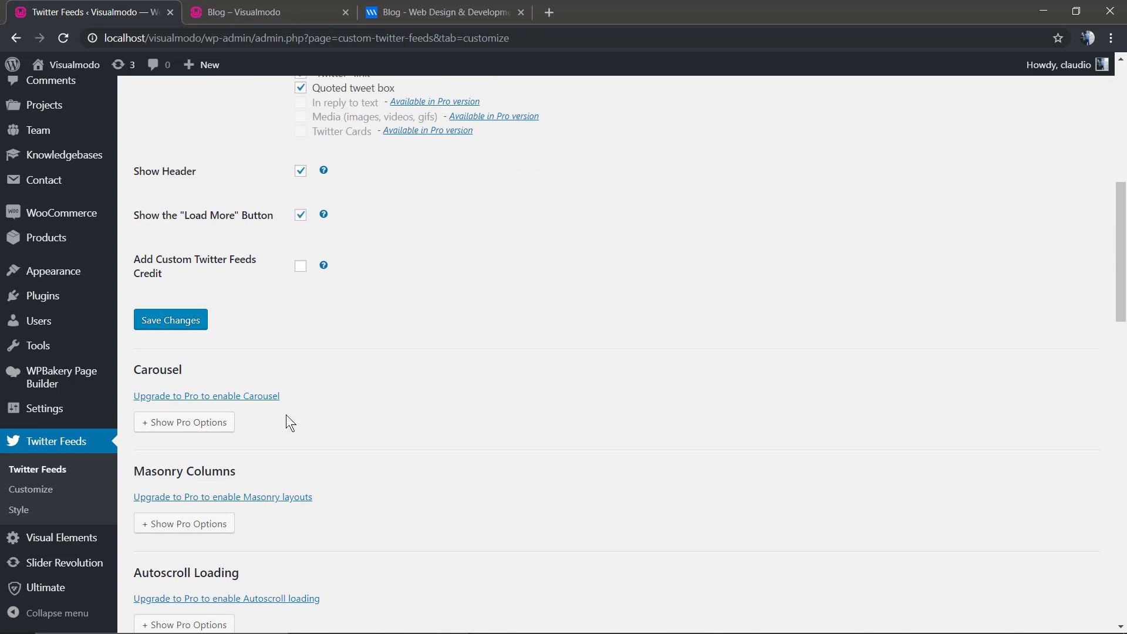
scroll(288, 438, "down", 3)
scroll(289, 438, "up", 10)
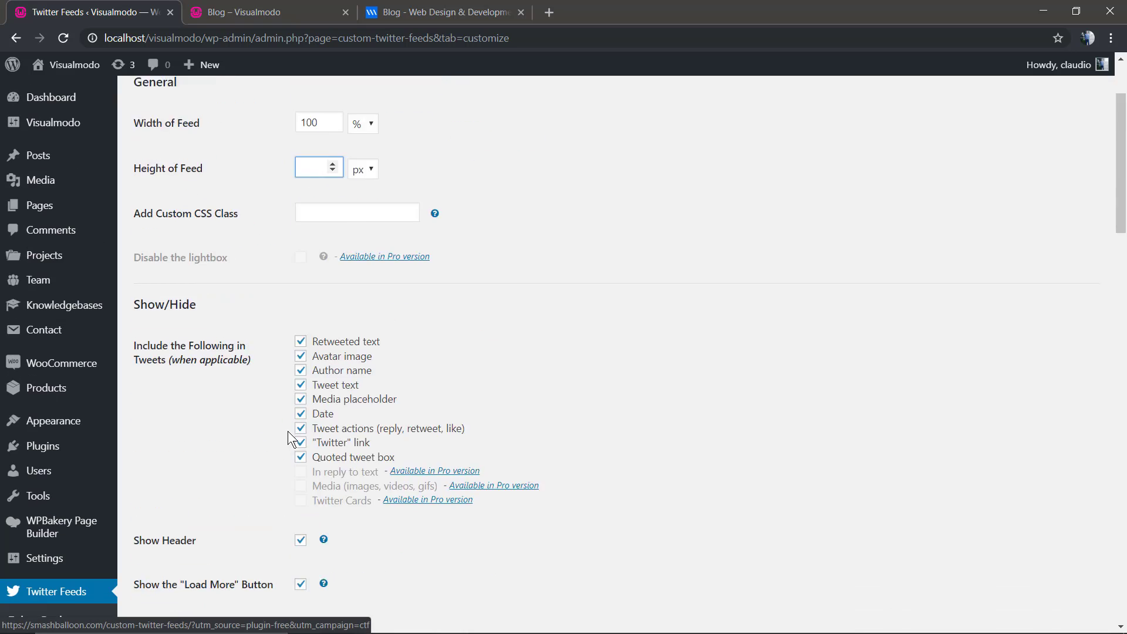
scroll(288, 431, "up", 3)
left_click(318, 134)
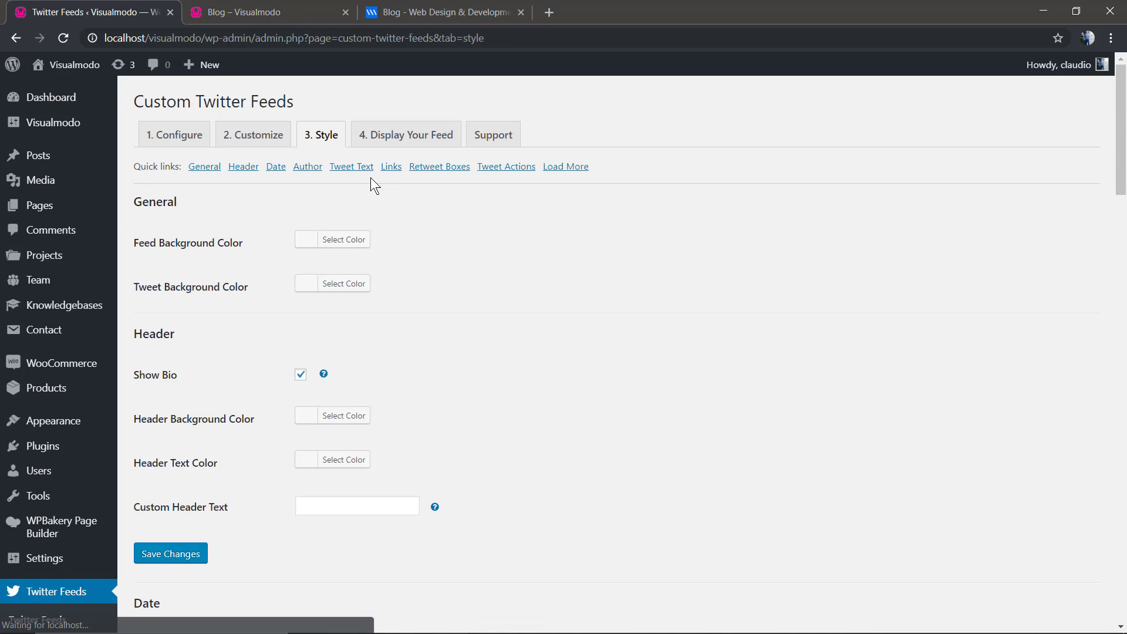
scroll(260, 353, "down", 1)
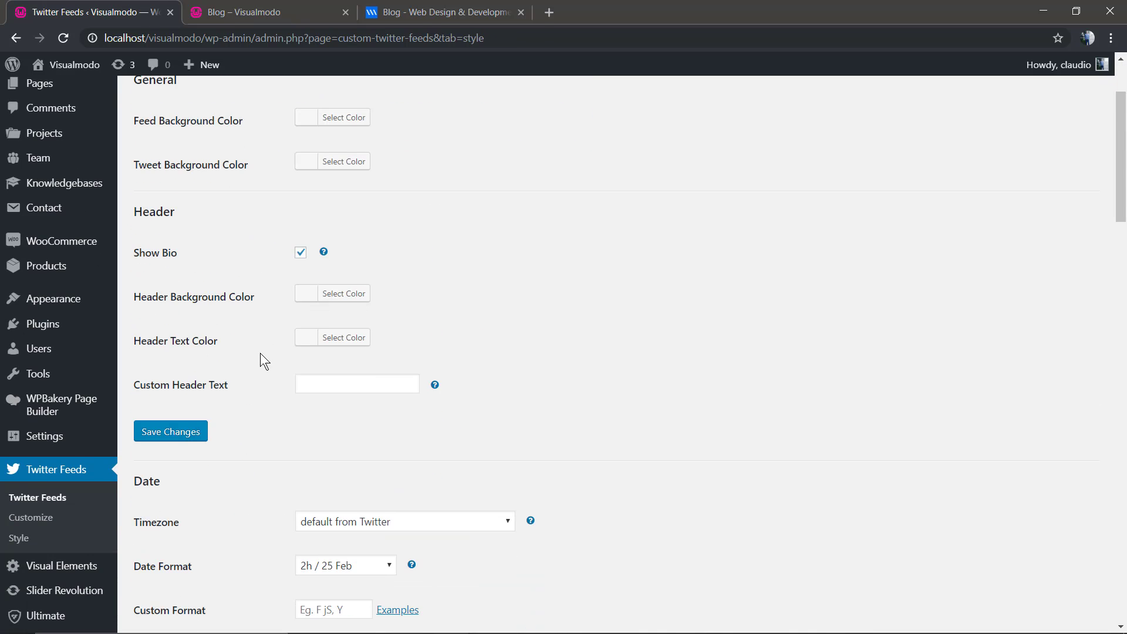
scroll(260, 355, "down", 1)
scroll(260, 355, "down", 1)
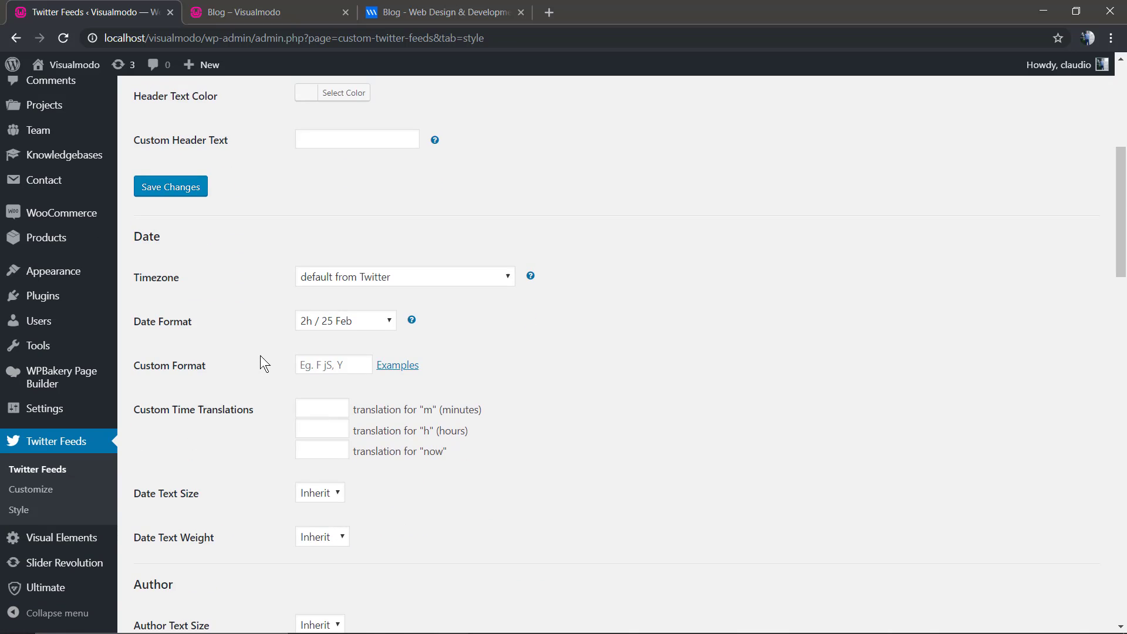
scroll(260, 355, "up", 1)
scroll(260, 355, "up", 2)
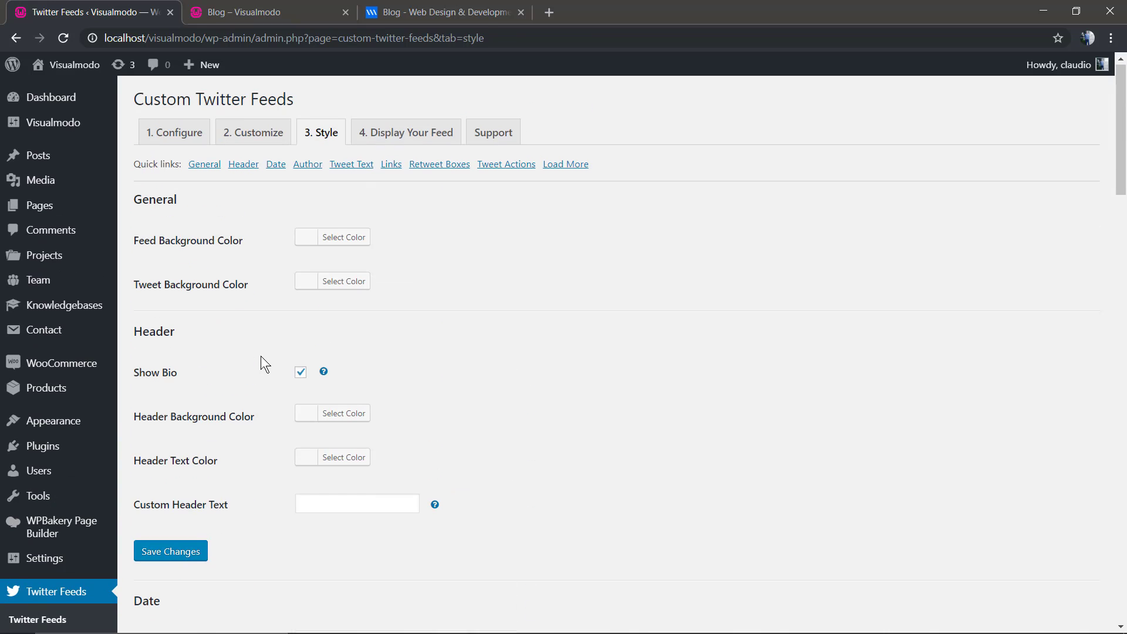
Copy the [custom-twitter-feeds] shortcode from Display Your Feed and return to Widgets
left_click(408, 135)
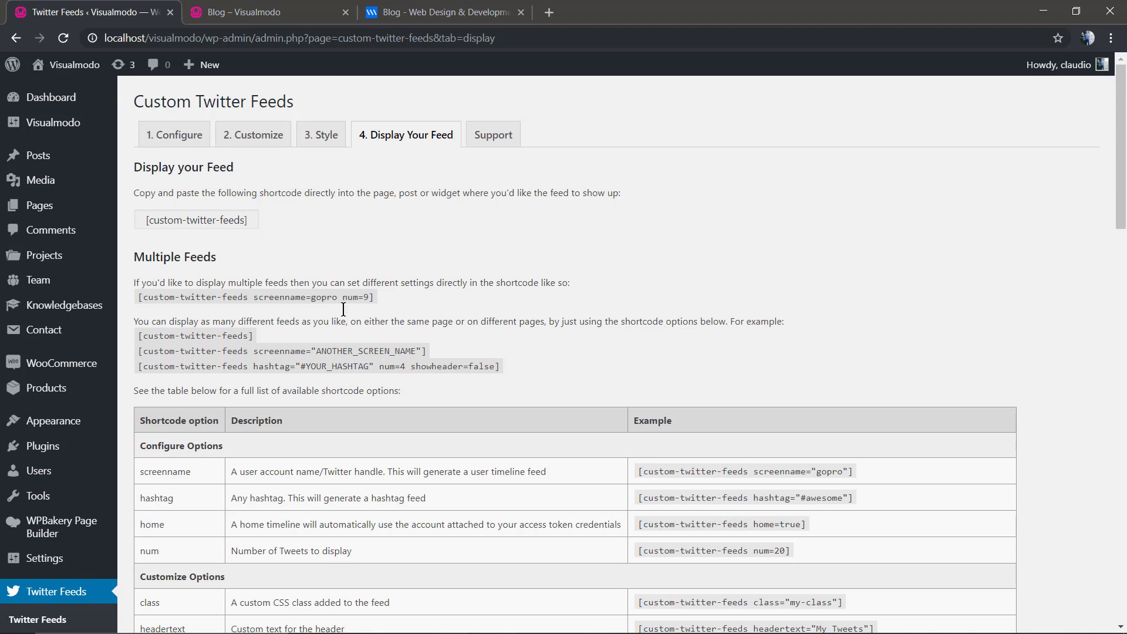
triple_click(211, 297)
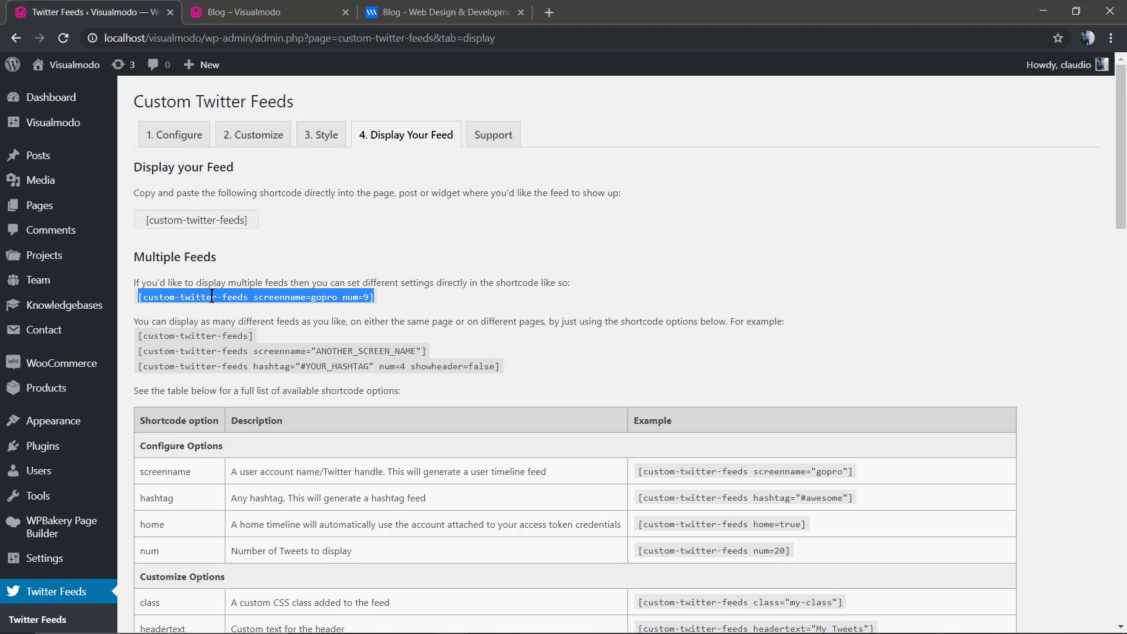
triple_click(218, 335)
key("ctrl+c")
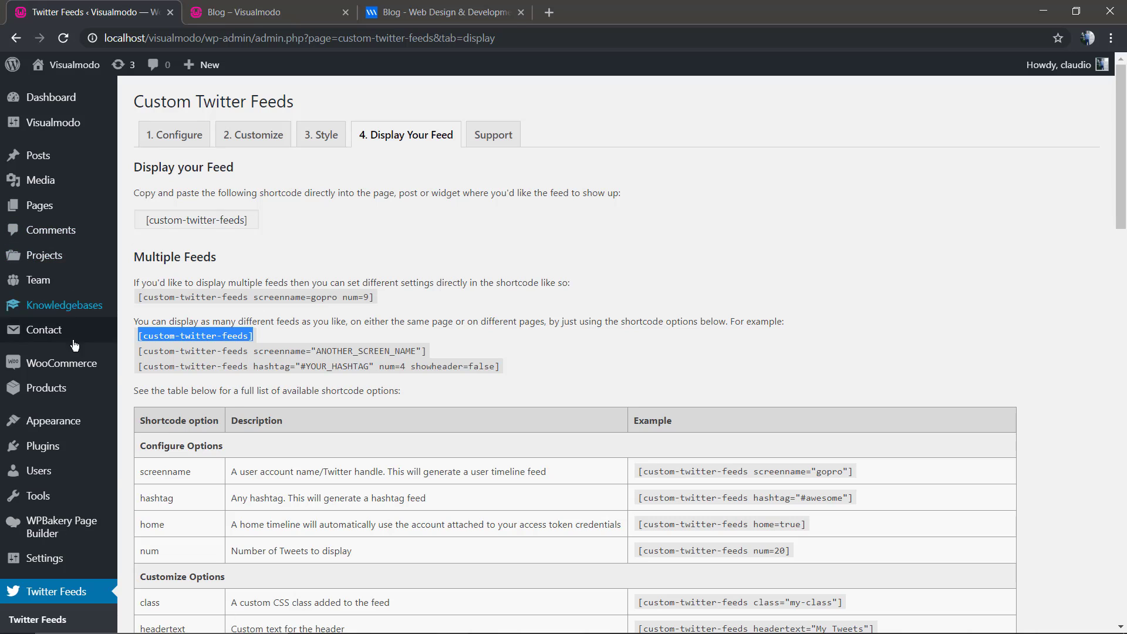
mouse_move(54, 421)
left_click(151, 473)
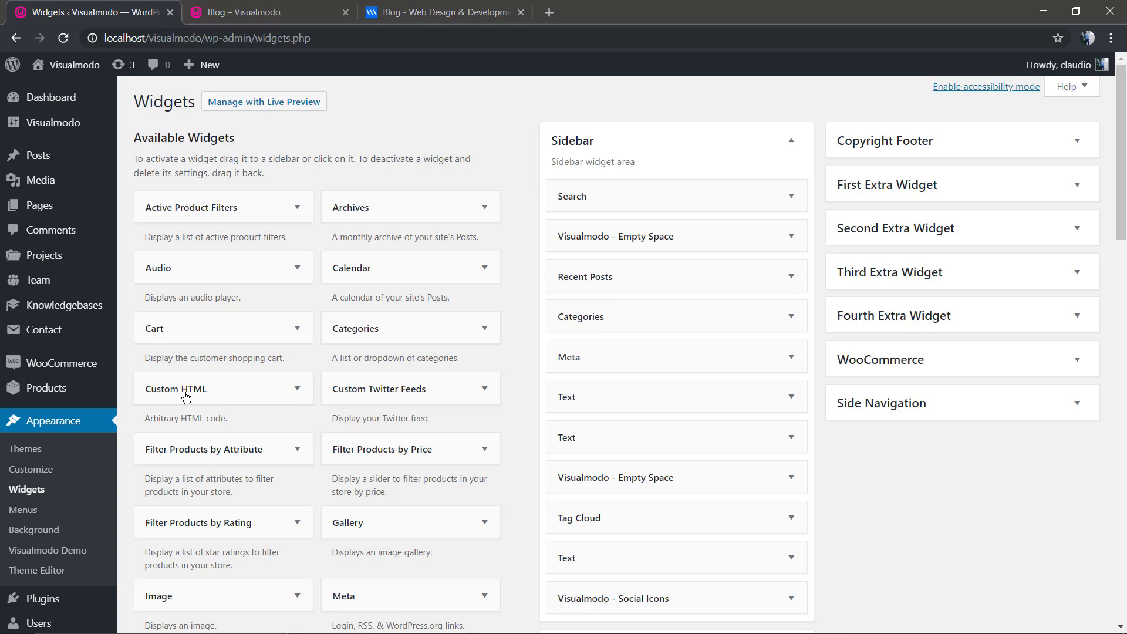
Add a Custom HTML widget under Search containing [custom-twitter-feeds] and save it
left_click_drag(187, 398, 619, 233)
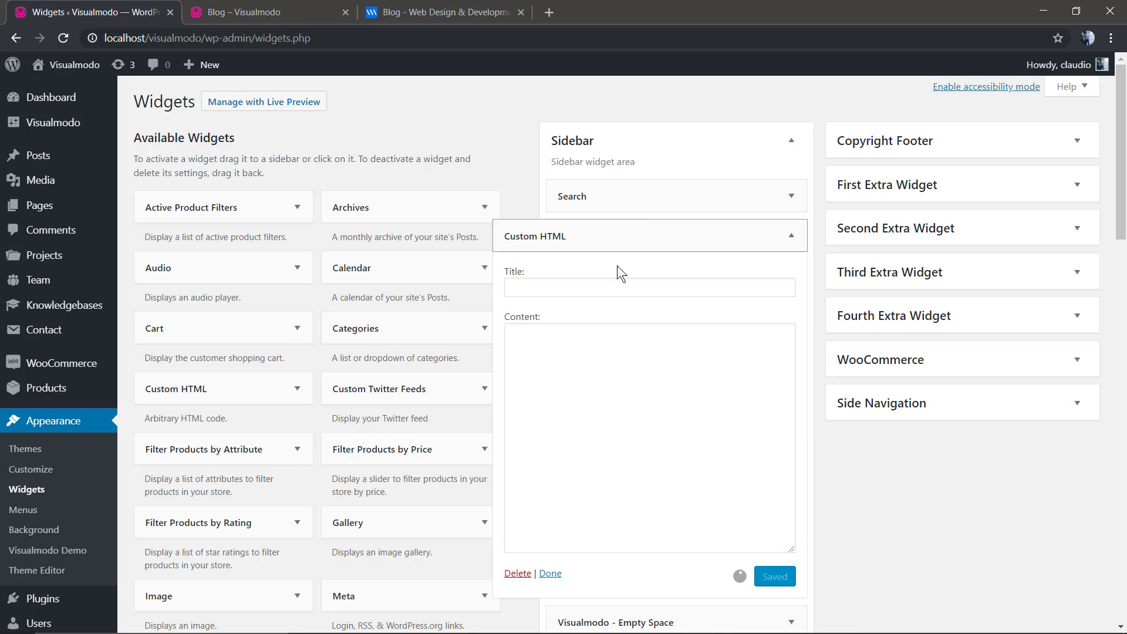
key("ctrl+v")
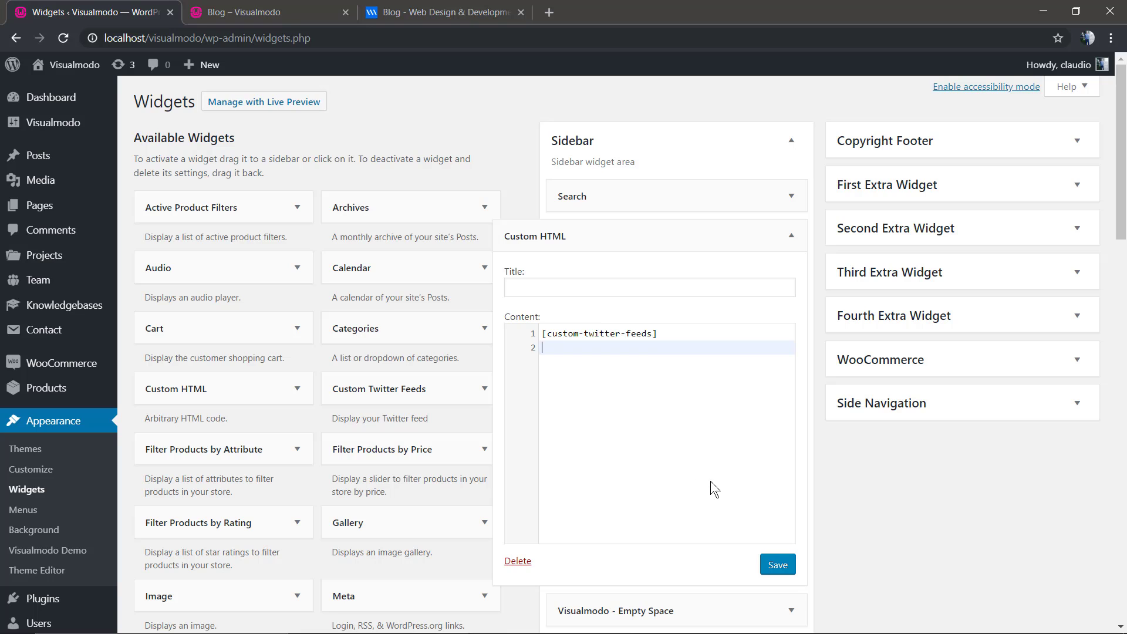
key("BackSpace")
left_click(778, 565)
Reload the Blog – Visualmodo page to see the new Twitter feed in the sidebar
left_click(269, 12)
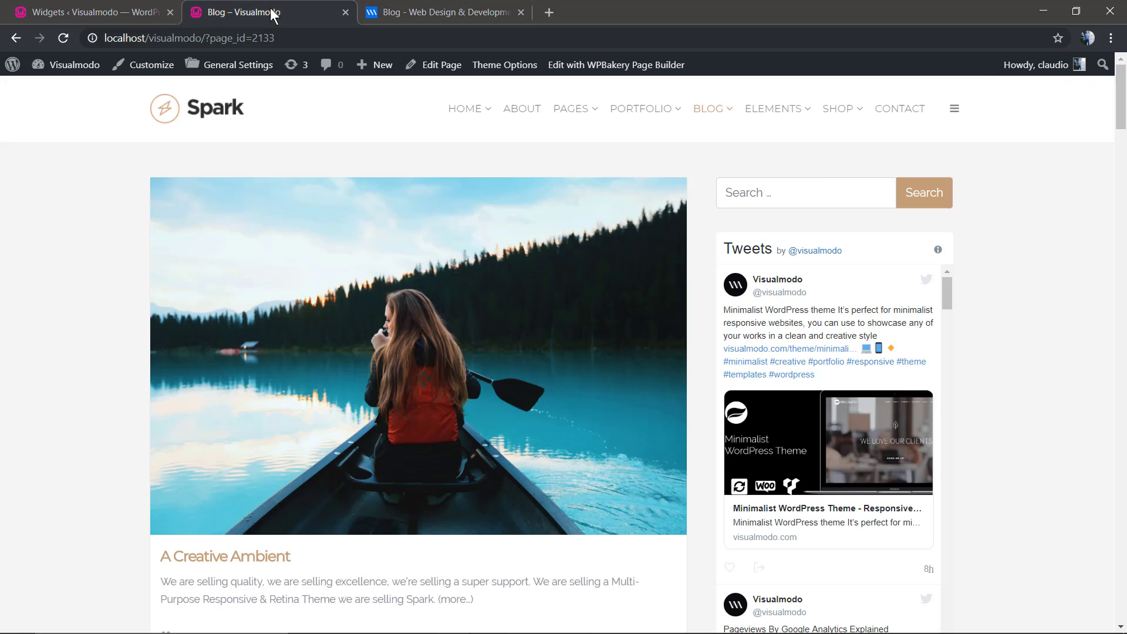
key("F5")
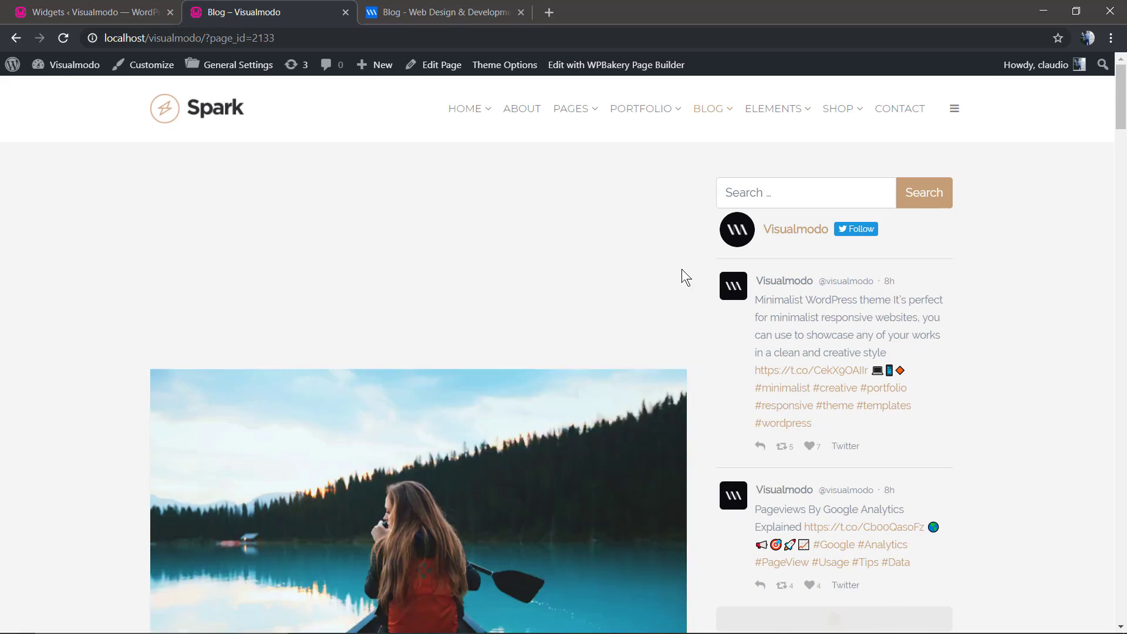
scroll(681, 269, "down", 3)
scroll(679, 278, "down", 3)
scroll(679, 278, "down", 2)
scroll(678, 281, "down", 2)
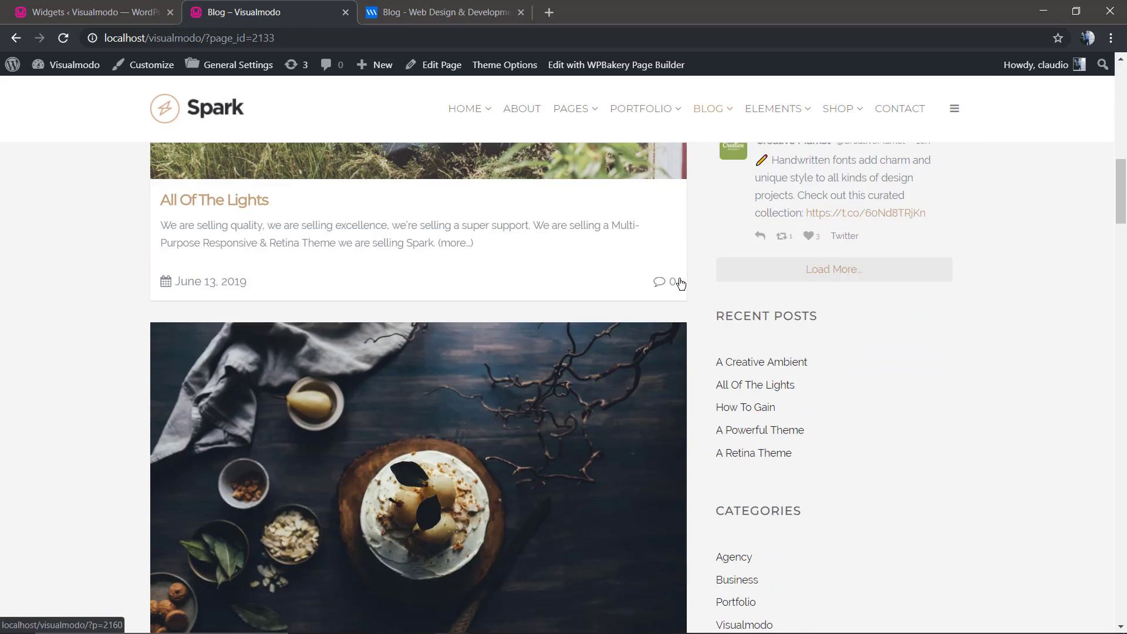
scroll(679, 282, "up", 1)
scroll(819, 393, "up", 3)
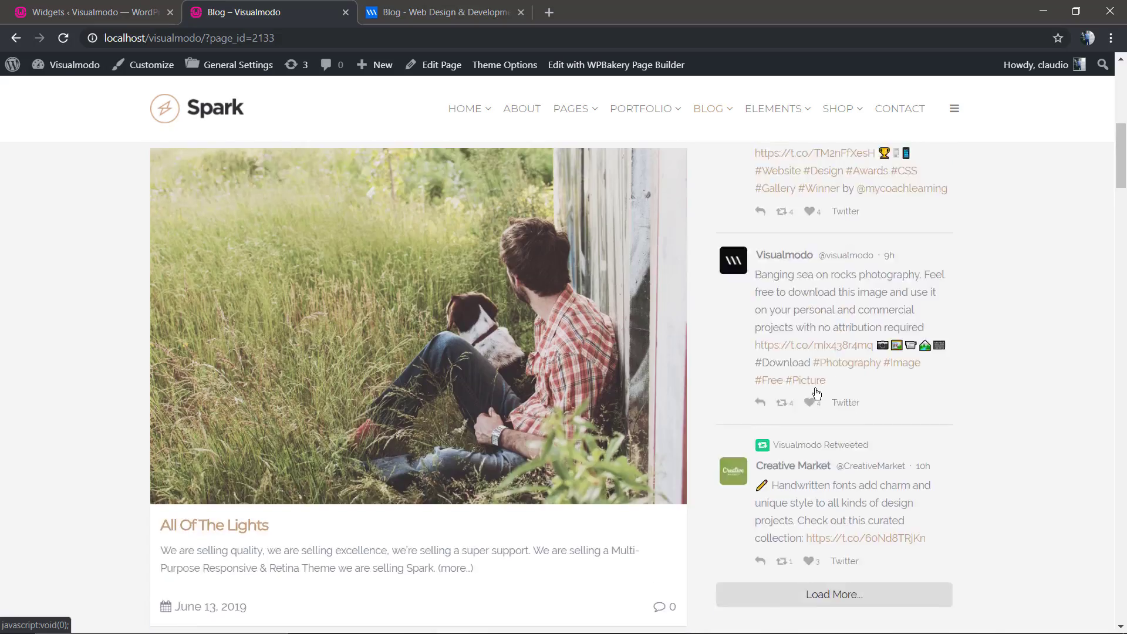
scroll(814, 390, "up", 5)
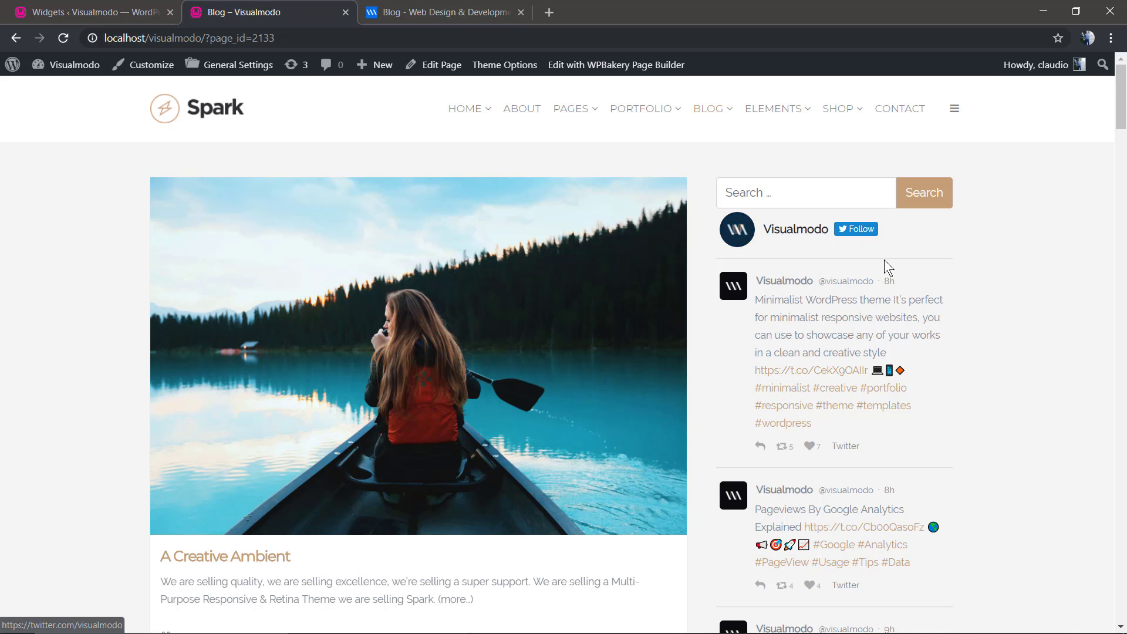
scroll(782, 300, "down", 3)
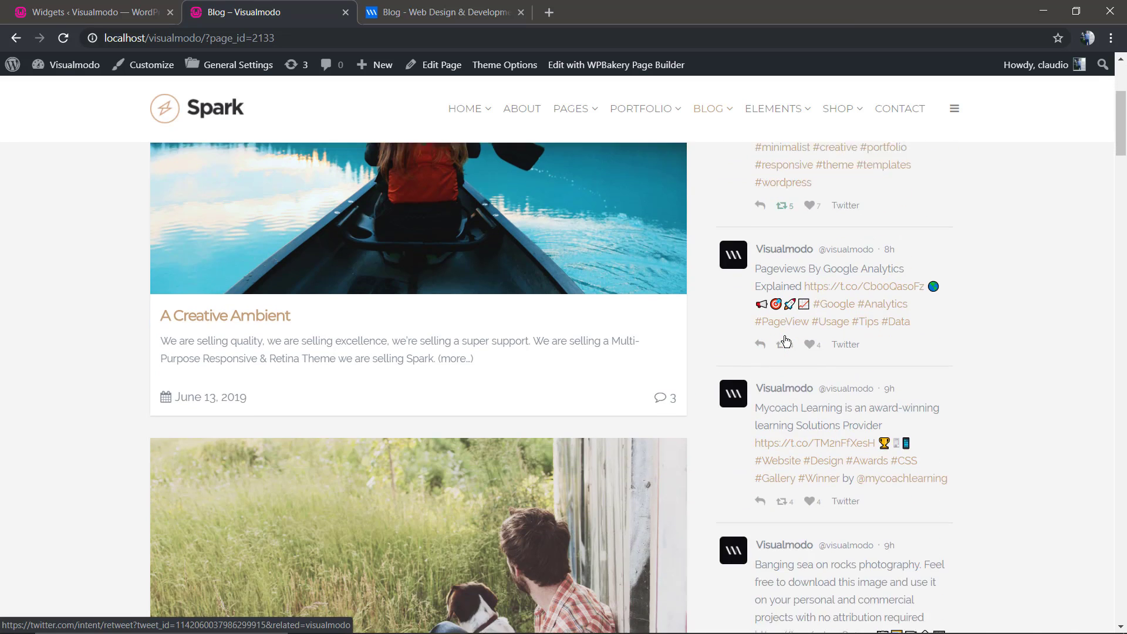
scroll(784, 341, "down", 4)
scroll(778, 344, "down", 2)
scroll(704, 365, "down", 5)
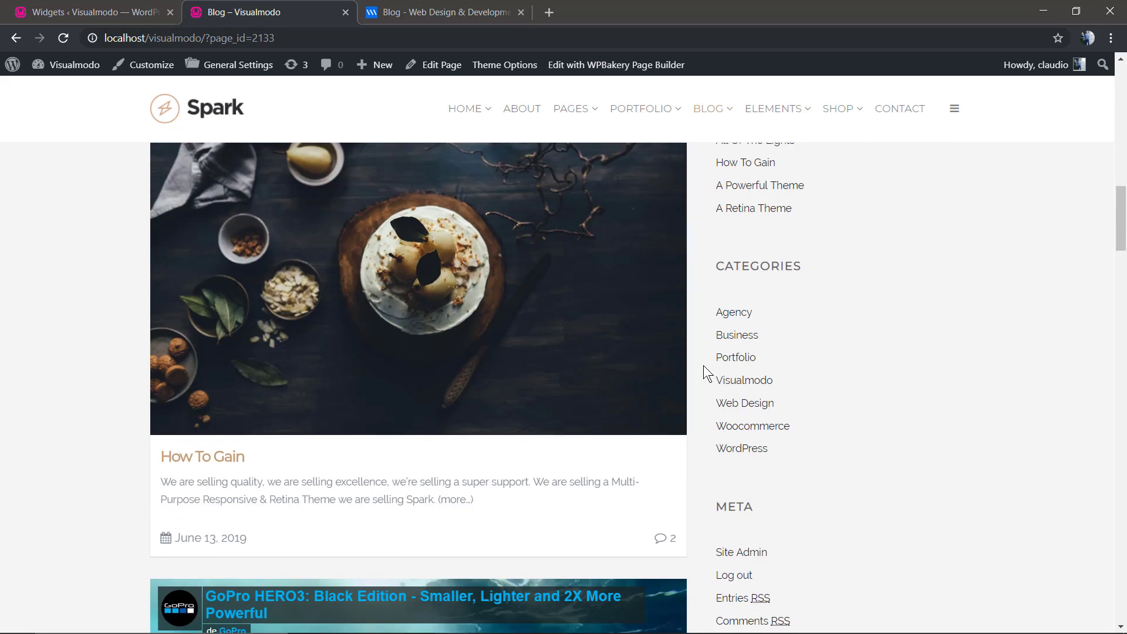
scroll(703, 365, "up", 6)
scroll(704, 365, "up", 10)
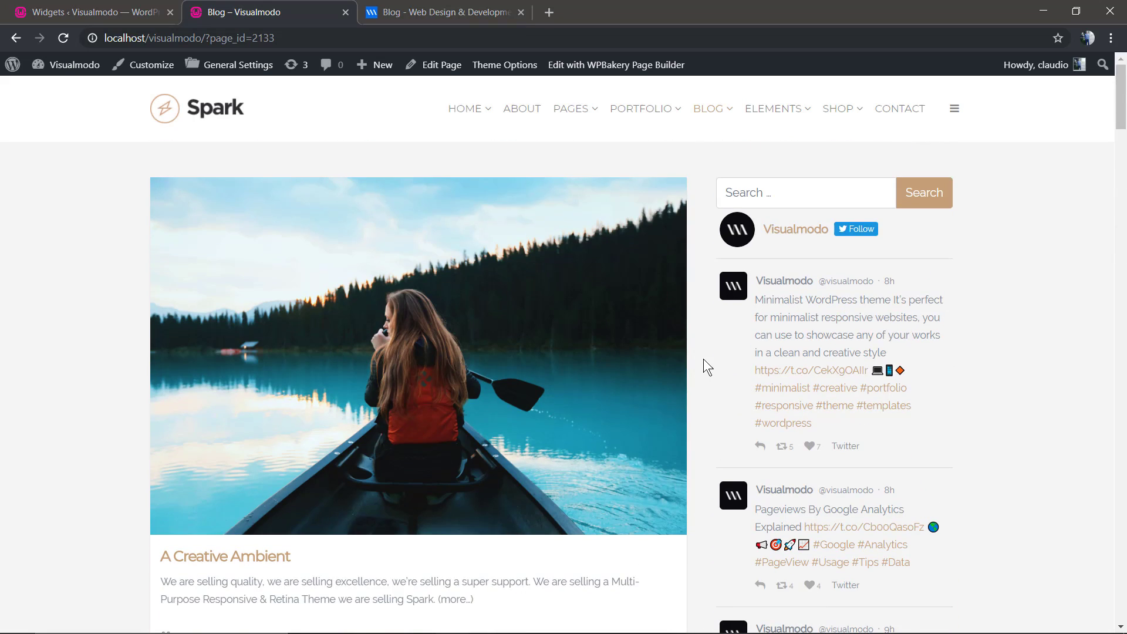
scroll(754, 341, "down", 3)
scroll(755, 341, "up", 2)
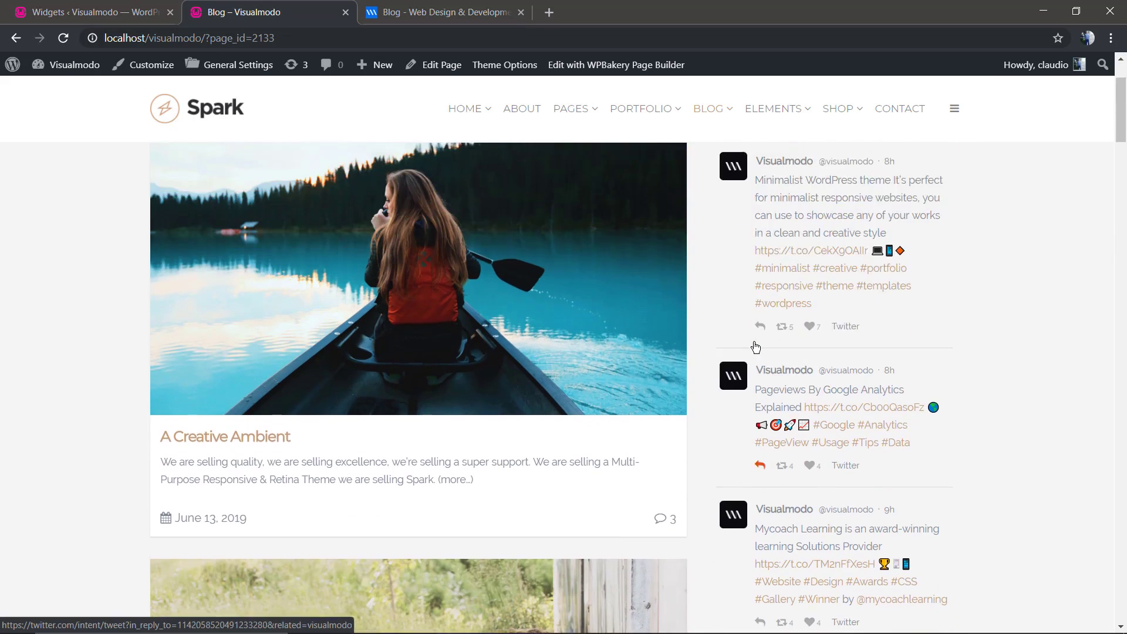
scroll(755, 346, "up", 2)
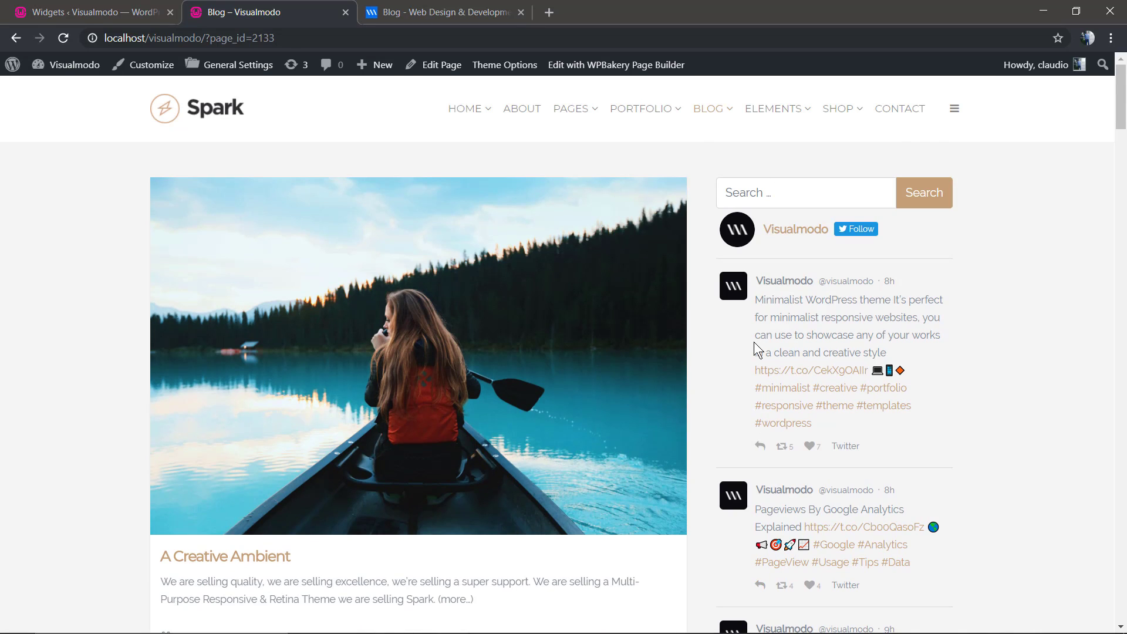